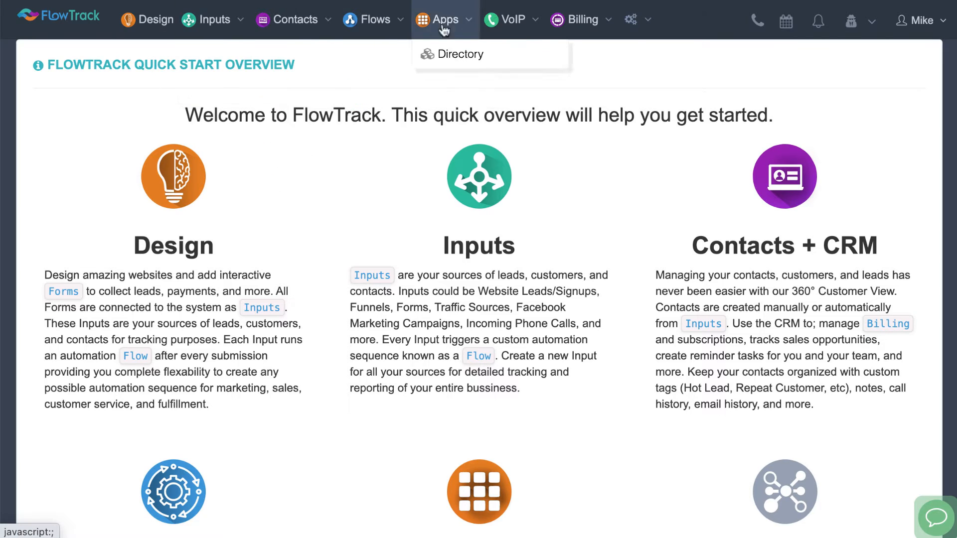
{"action": "mouse_move", "coordinate": [540, 24]}
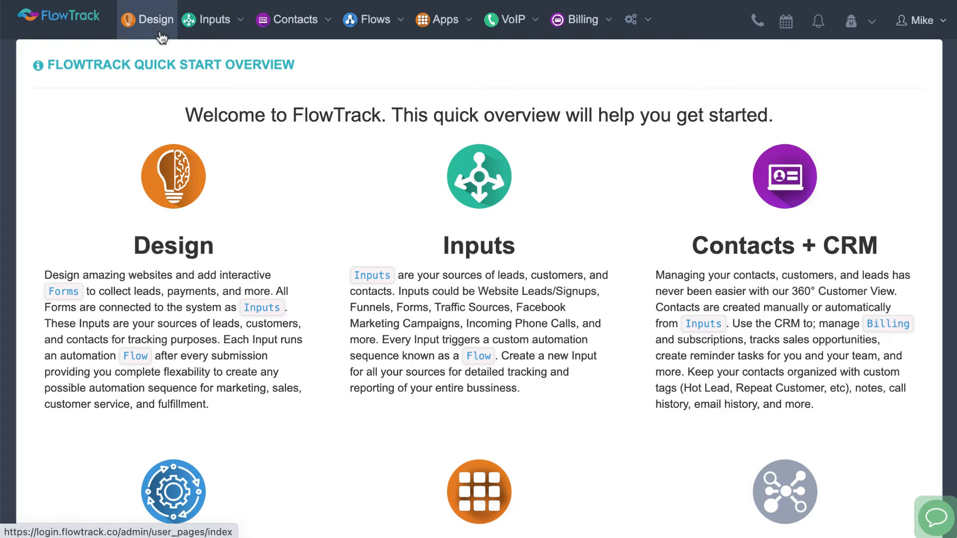
{"action": "left_click", "coordinate": [212, 30]}
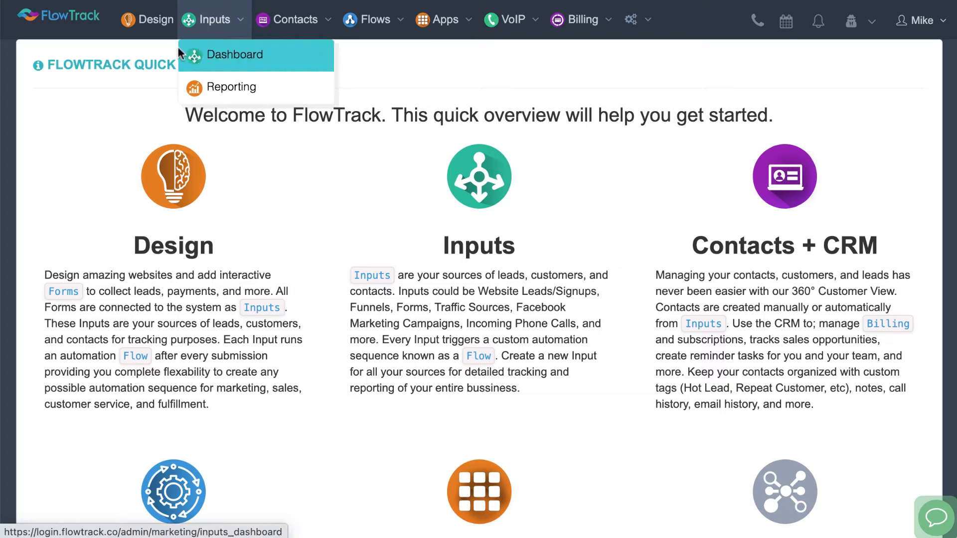
{"action": "mouse_move", "coordinate": [219, 26]}
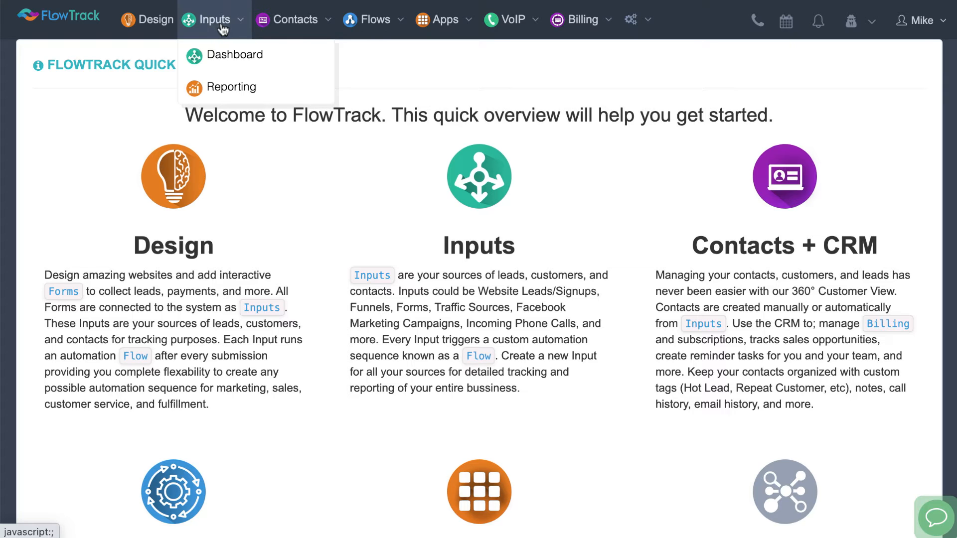
{"action": "mouse_move", "coordinate": [256, 30]}
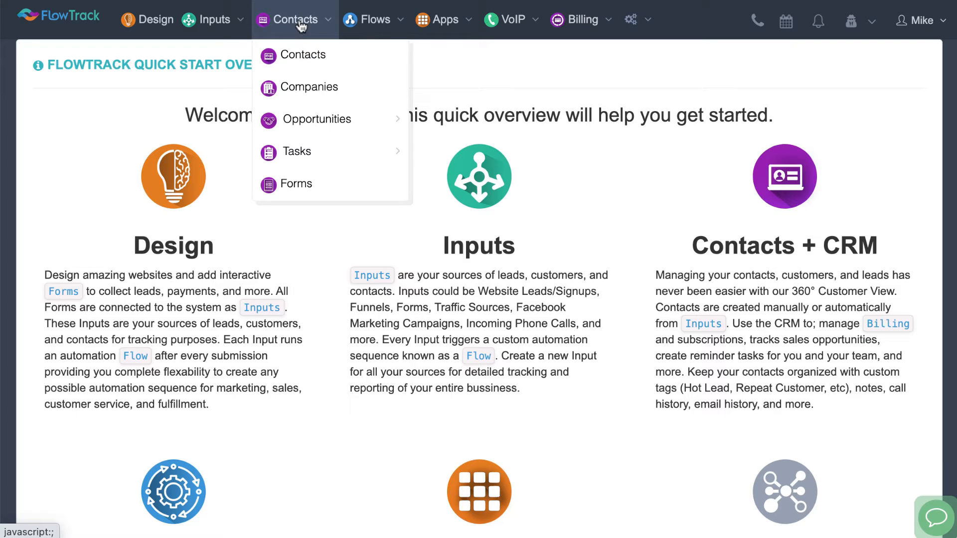
{"action": "mouse_move", "coordinate": [380, 29]}
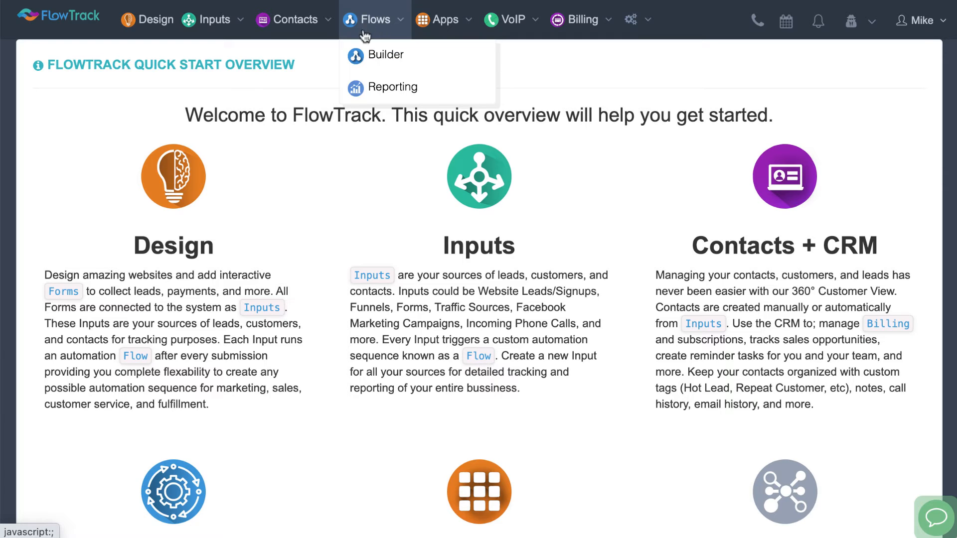
{"action": "mouse_move", "coordinate": [444, 31]}
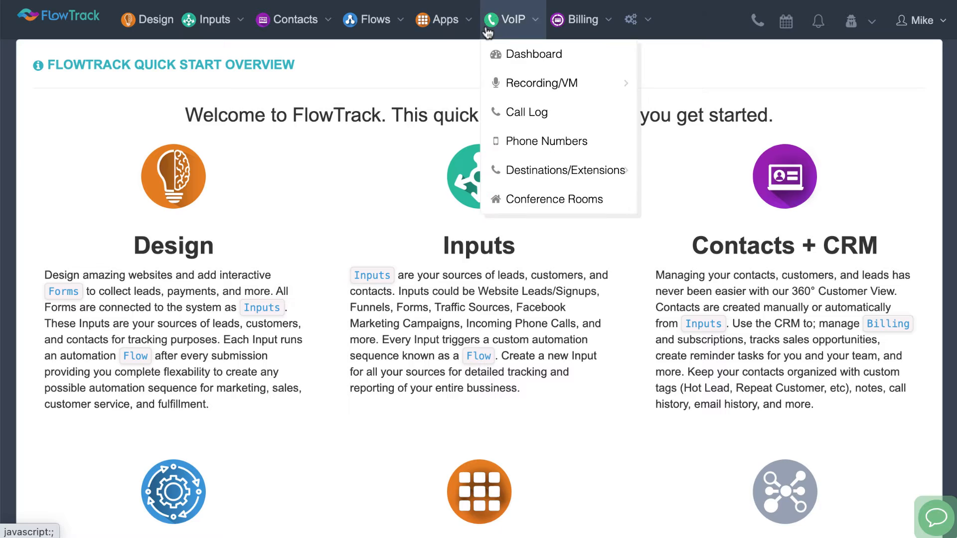
{"action": "mouse_move", "coordinate": [592, 32]}
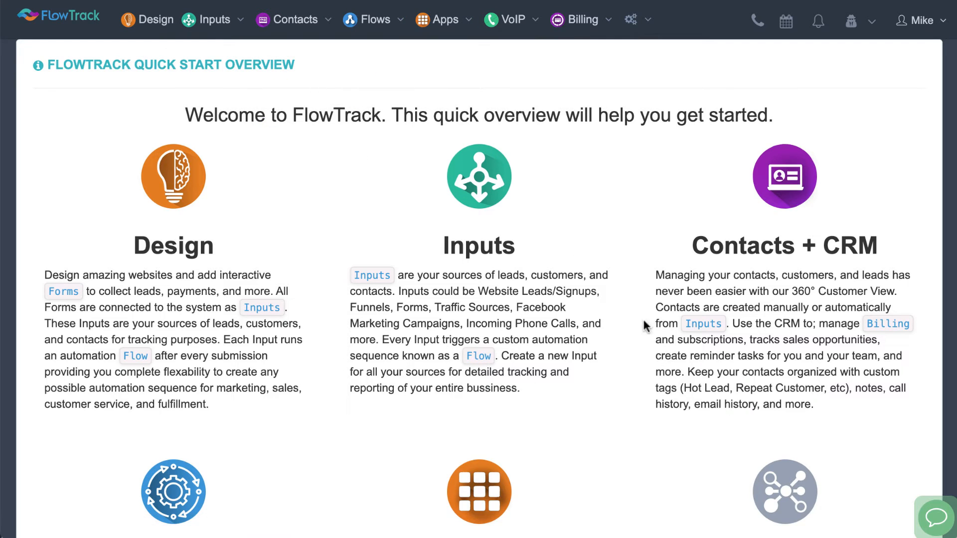
{"action": "scroll", "coordinate": [588, 271], "scroll_direction": "down", "scroll_amount": 5}
{"action": "scroll", "coordinate": [586, 271], "scroll_direction": "up", "scroll_amount": 5}
Open the application directory and review the Billing and Business VoIP System apps
{"action": "left_click", "coordinate": [442, 25]}
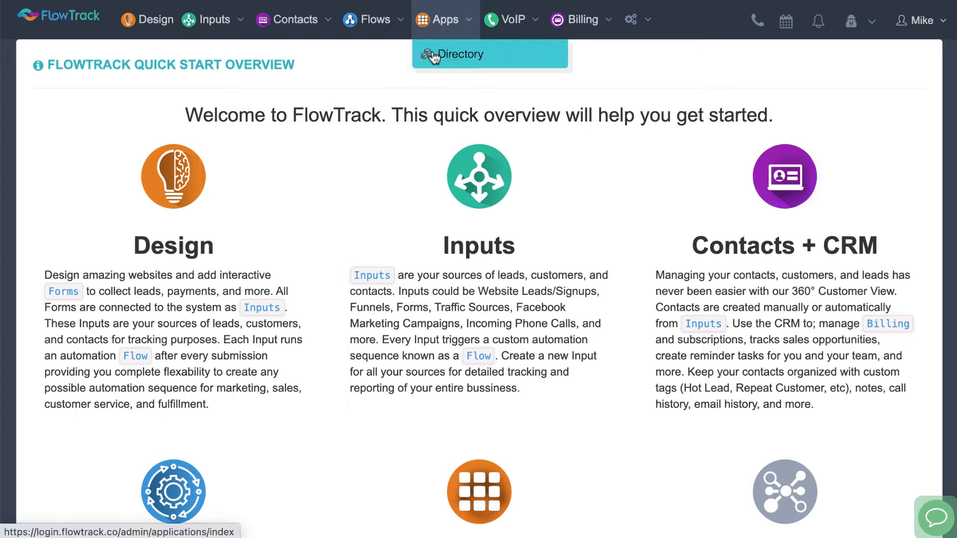
{"action": "left_click", "coordinate": [433, 56]}
{"action": "scroll", "coordinate": [345, 367], "scroll_direction": "down", "scroll_amount": 1}
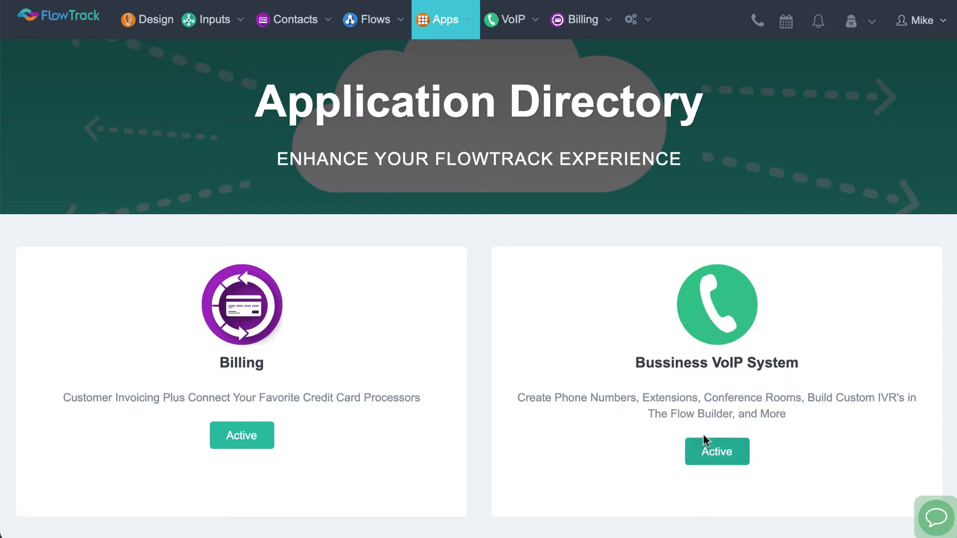
{"action": "left_click", "coordinate": [512, 35]}
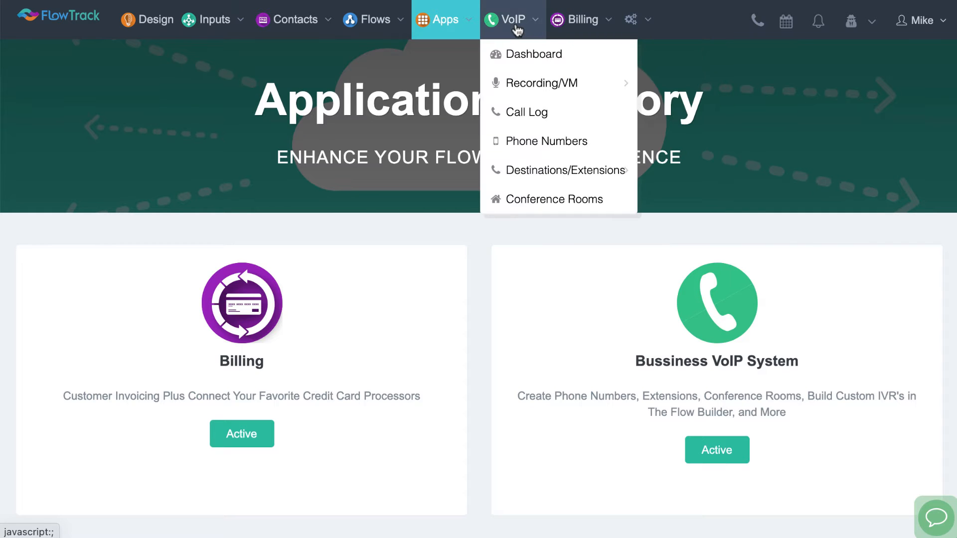
{"action": "mouse_move", "coordinate": [560, 24]}
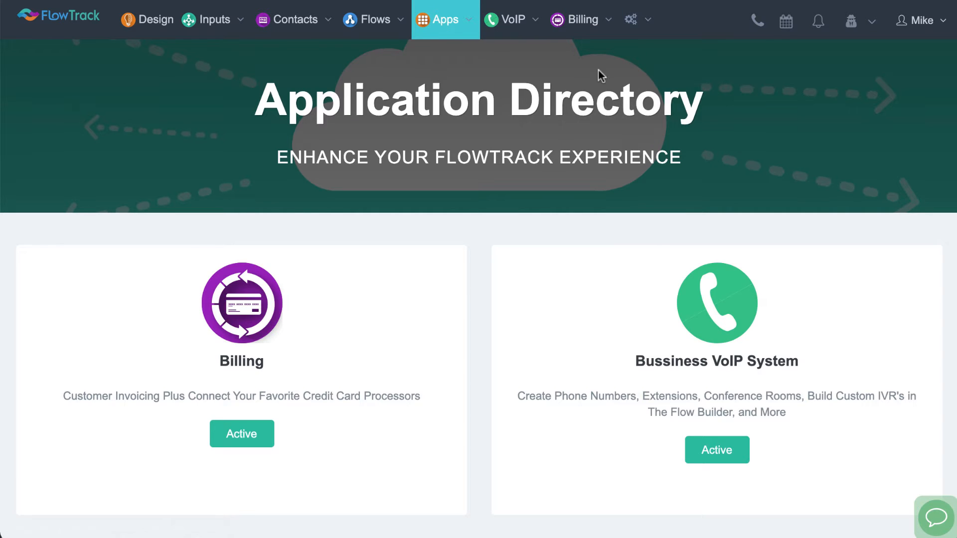
Open the Integrations settings and review the available billing payment gateways
{"action": "mouse_move", "coordinate": [632, 21]}
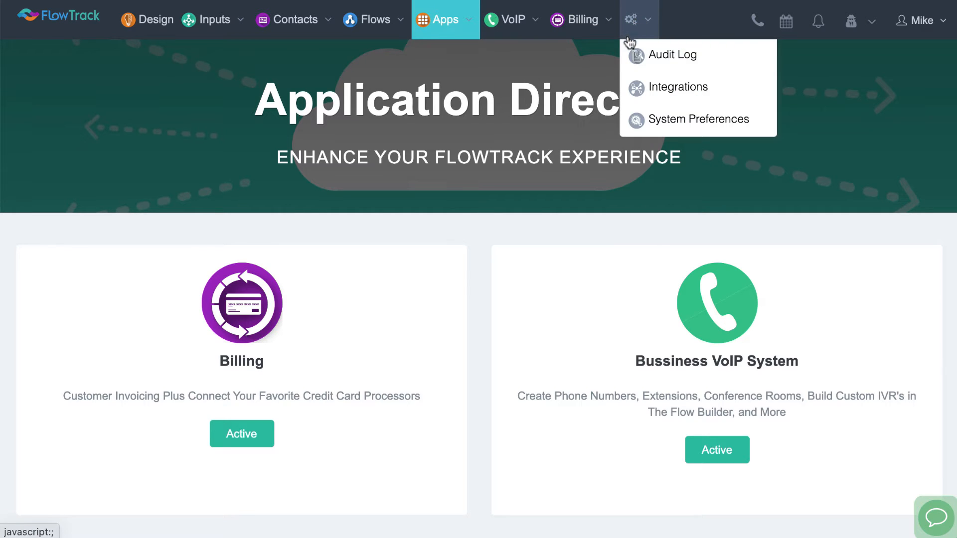
{"action": "left_click", "coordinate": [673, 89]}
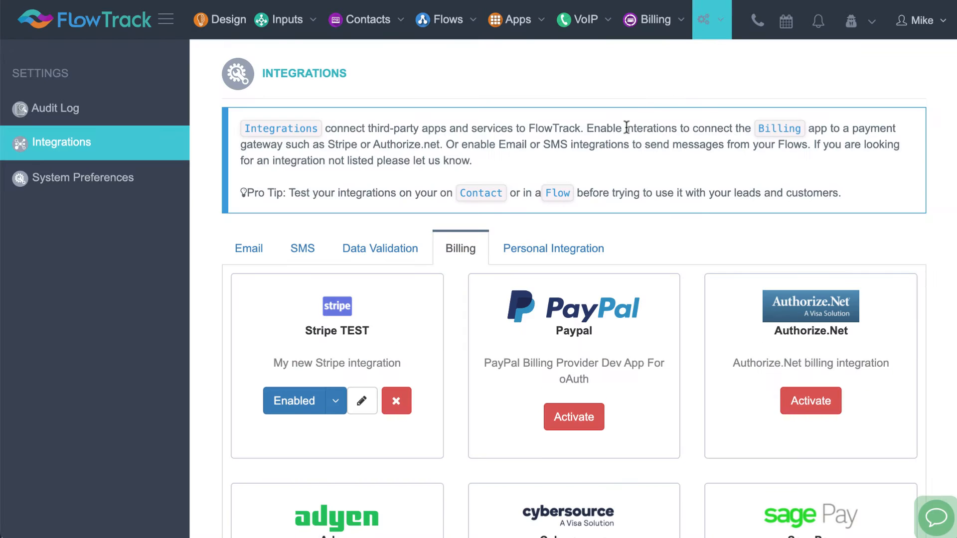
{"action": "scroll", "coordinate": [629, 224], "scroll_direction": "down", "scroll_amount": 1}
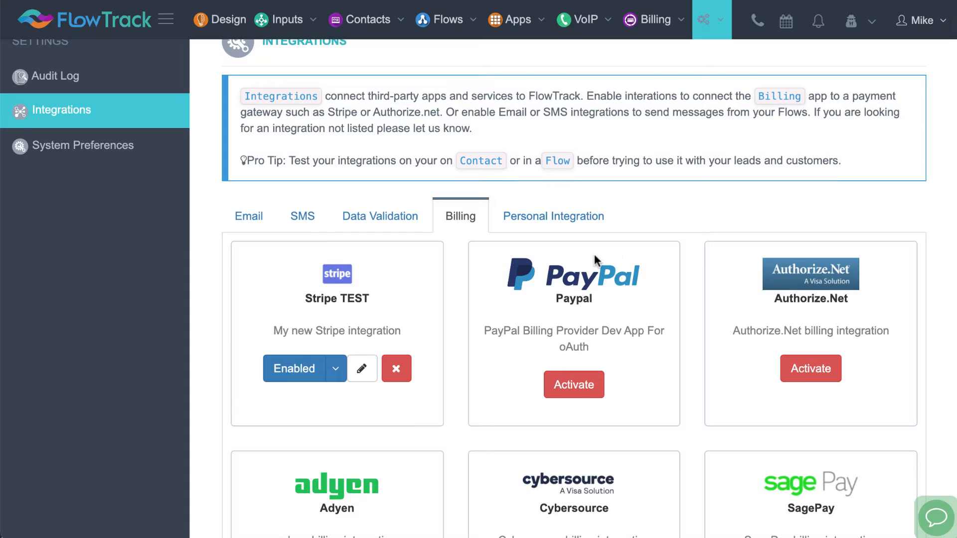
{"action": "scroll", "coordinate": [594, 254], "scroll_direction": "down", "scroll_amount": 1}
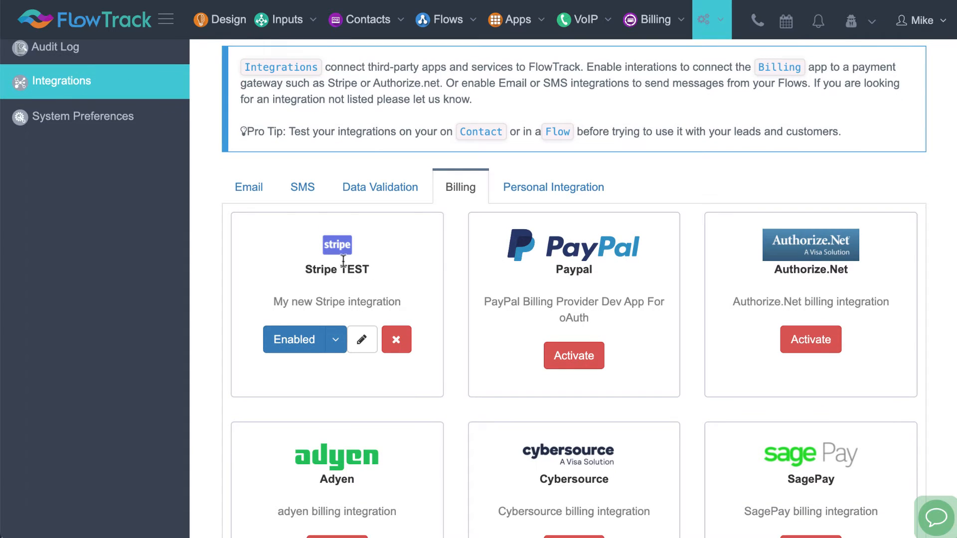
{"action": "scroll", "coordinate": [565, 269], "scroll_direction": "down", "scroll_amount": 1}
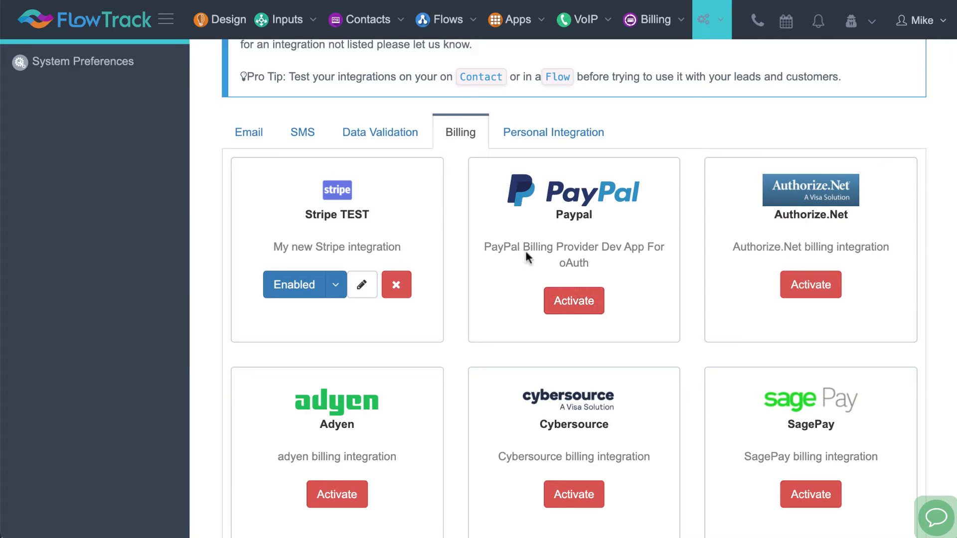
Review the SMS integrations and the personal integrations
{"action": "left_click", "coordinate": [302, 131]}
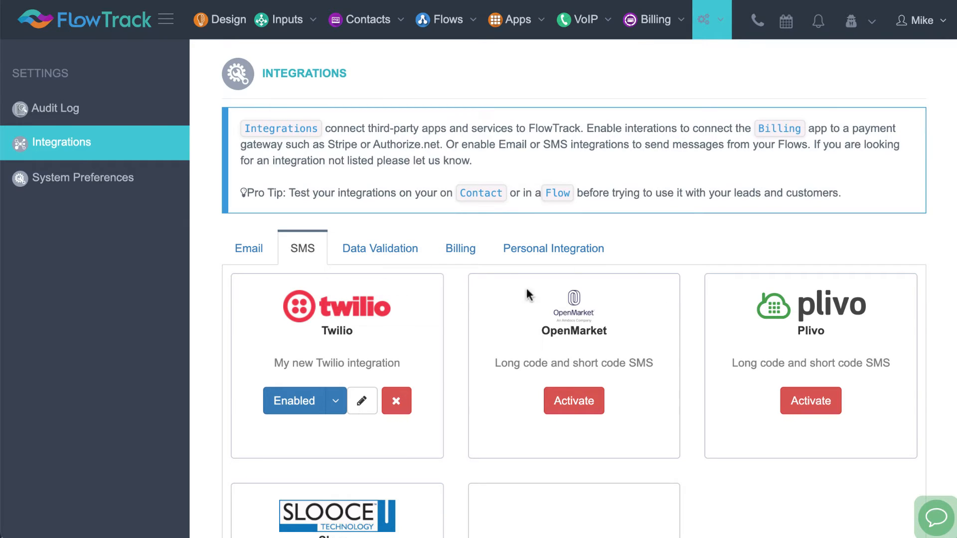
{"action": "left_click", "coordinate": [524, 252]}
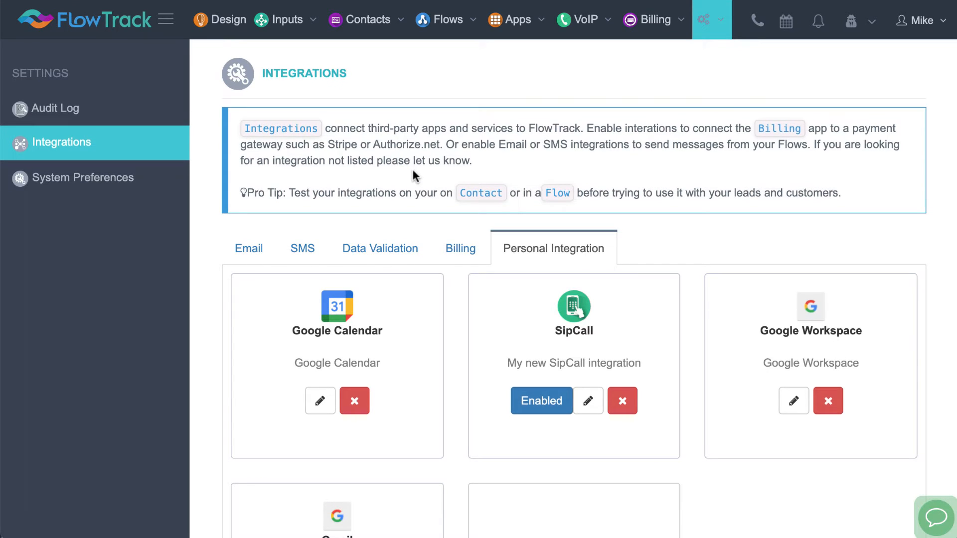
Go to the custom forms list and create a new contact form
{"action": "left_click", "coordinate": [352, 30]}
{"action": "mouse_move", "coordinate": [339, 116]}
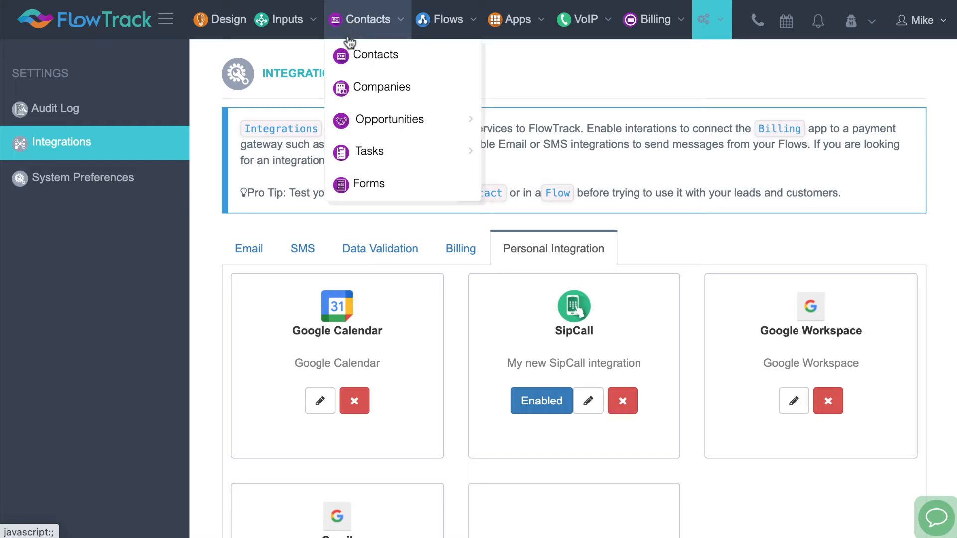
{"action": "left_click", "coordinate": [385, 188]}
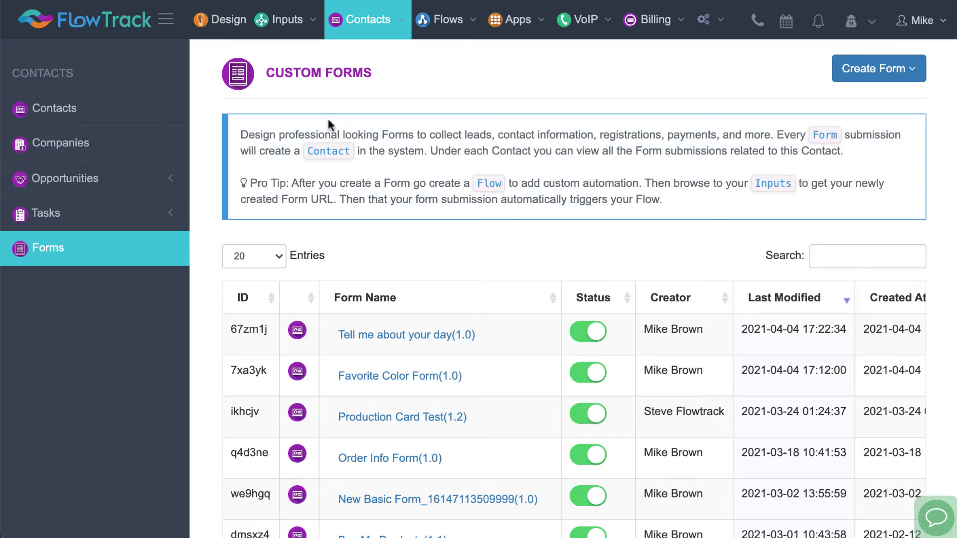
{"action": "left_click", "coordinate": [871, 67]}
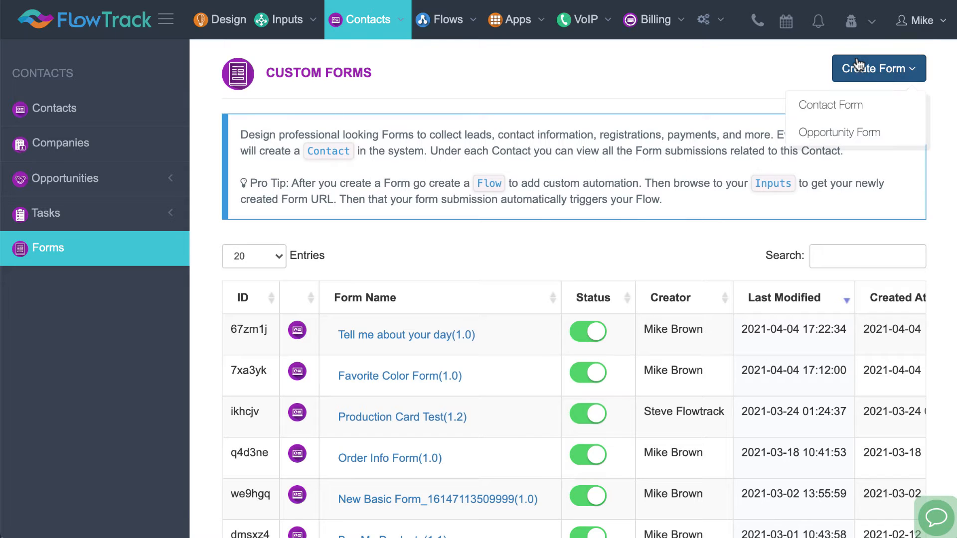
{"action": "left_click", "coordinate": [835, 105]}
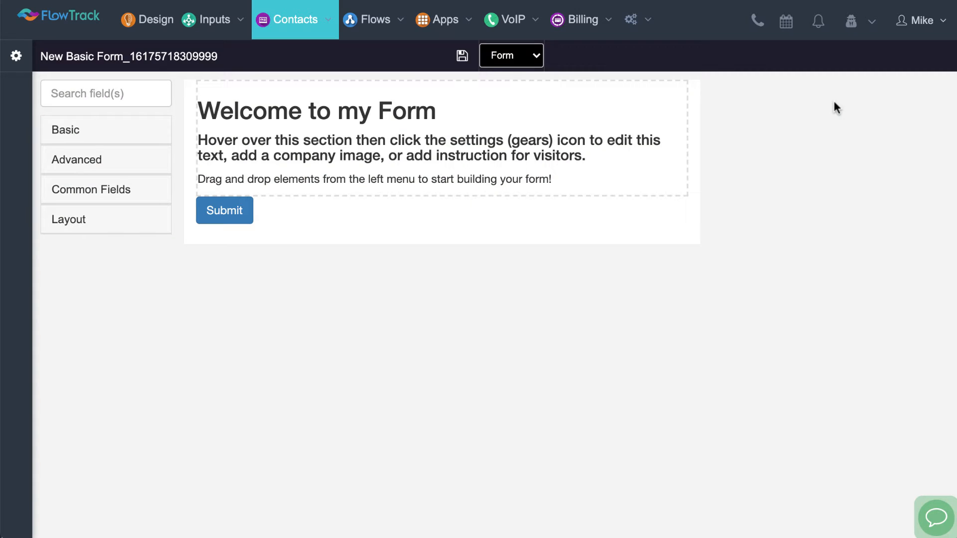
Change the heading in the form's content component to "Welcome to my Form!!!!" and save the component
{"action": "mouse_move", "coordinate": [639, 139]}
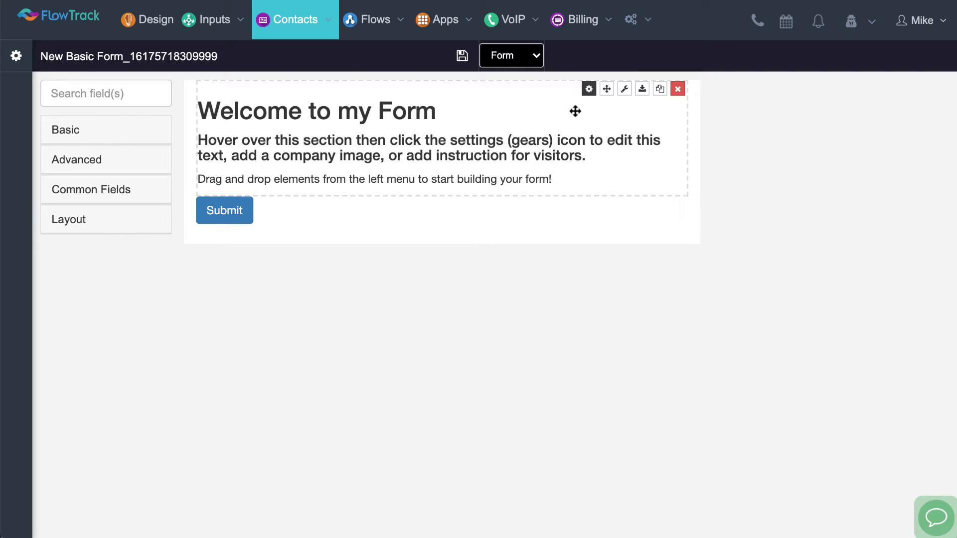
{"action": "left_click", "coordinate": [589, 89]}
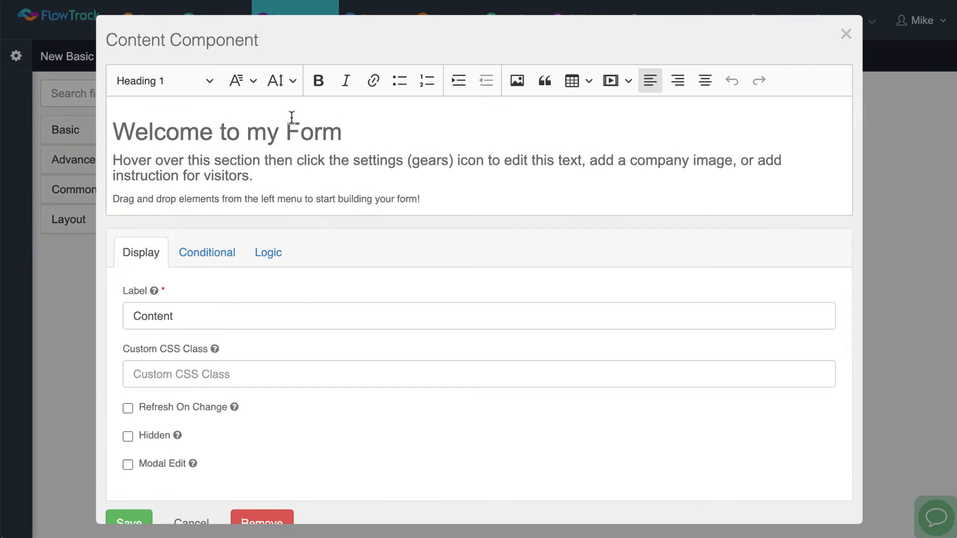
{"action": "left_click", "coordinate": [355, 130]}
{"action": "type", "text": "!"}
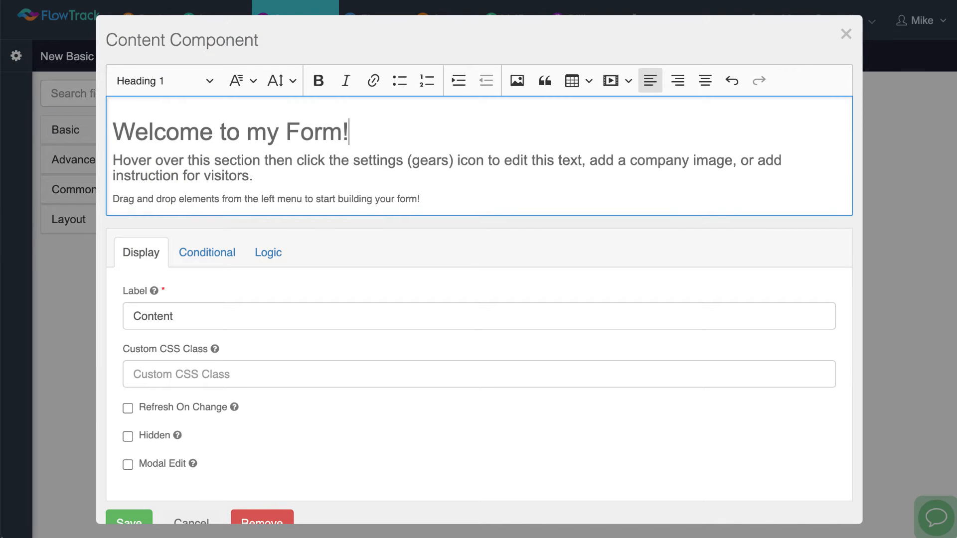
{"action": "type", "text": "!!!"}
{"action": "scroll", "coordinate": [478, 299], "scroll_direction": "down", "scroll_amount": 1}
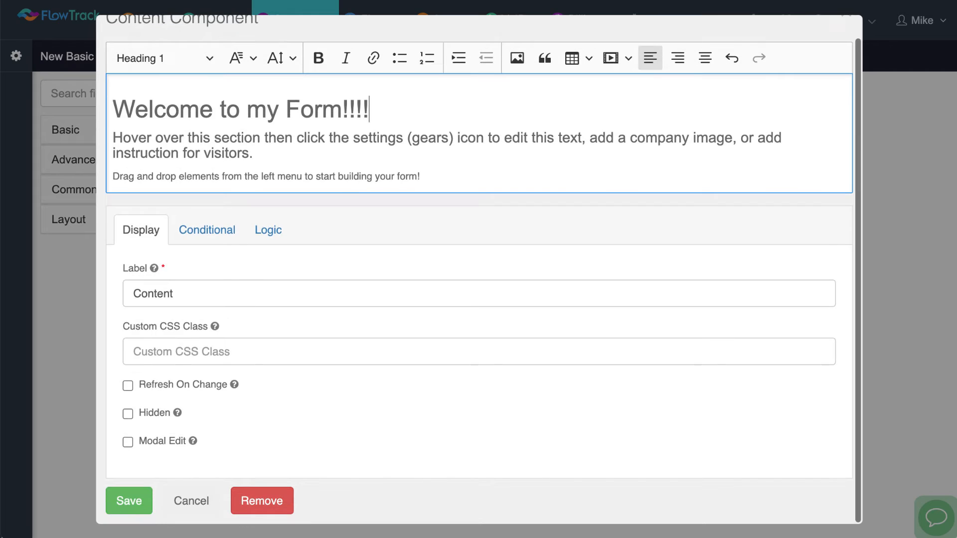
{"action": "left_click", "coordinate": [131, 508]}
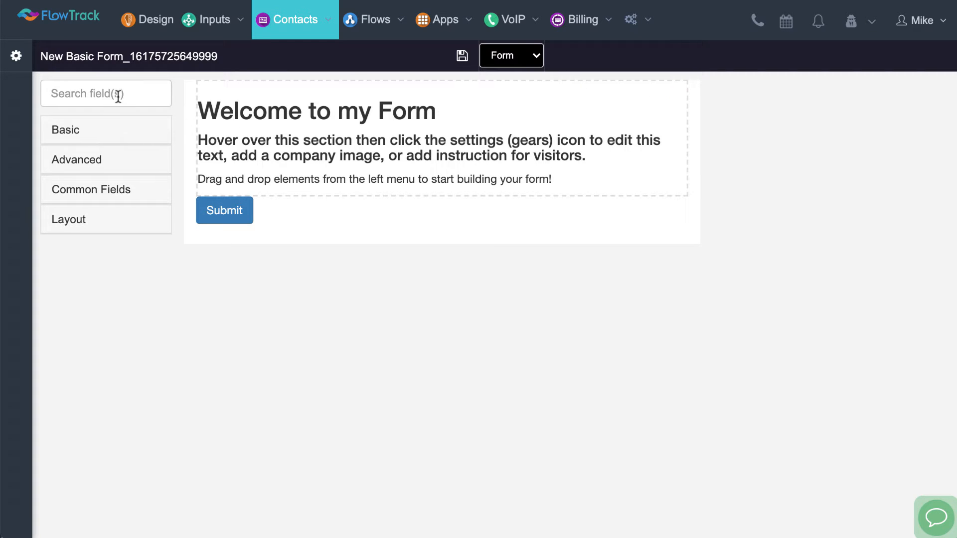
Search the form fields for "pur" and add the Purchase field between the welcome content and the Submit button
{"action": "left_click", "coordinate": [120, 136]}
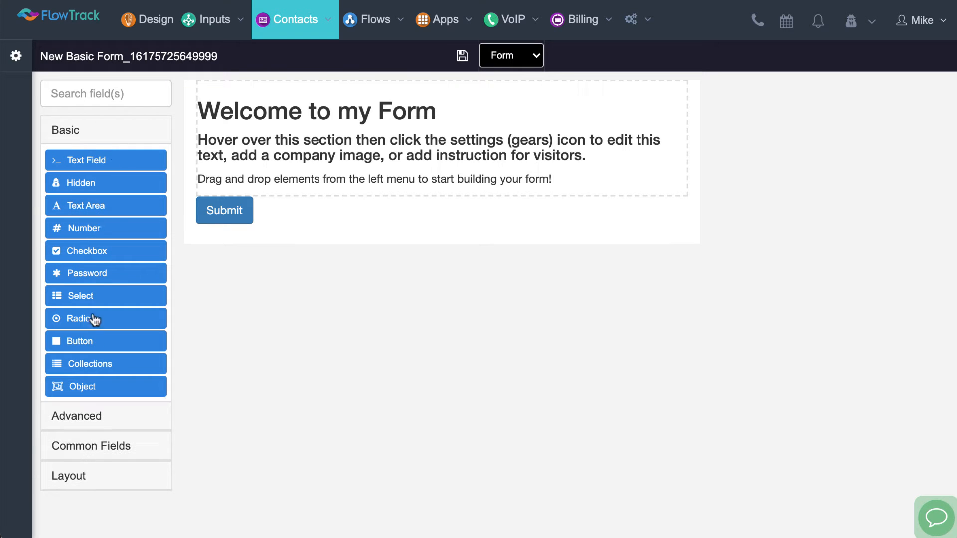
{"action": "left_click", "coordinate": [102, 139]}
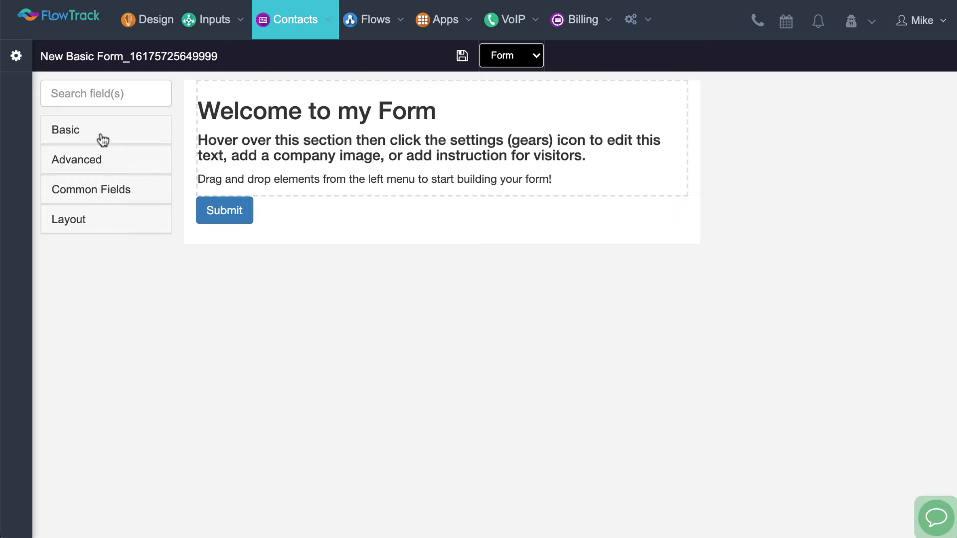
{"action": "left_click", "coordinate": [96, 99]}
{"action": "type", "text": "p"}
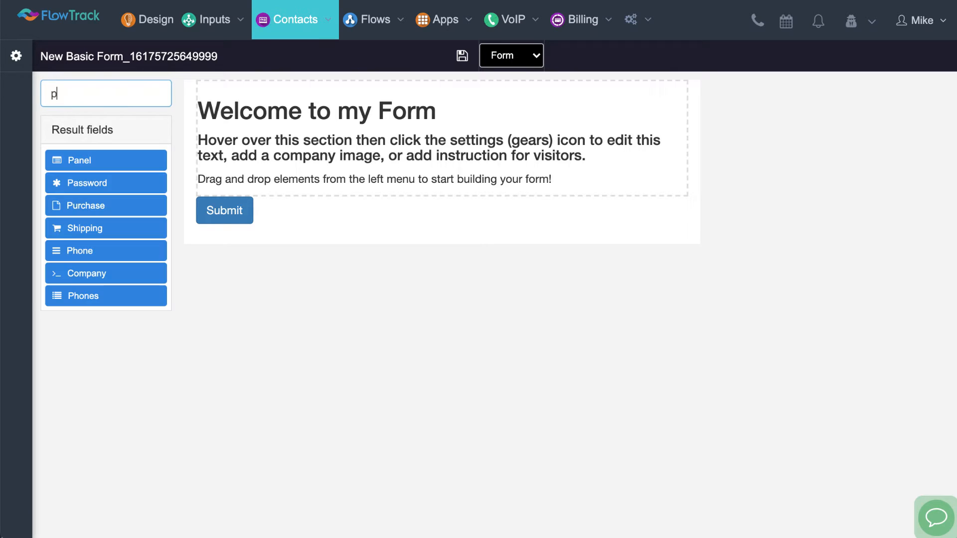
{"action": "type", "text": "ur"}
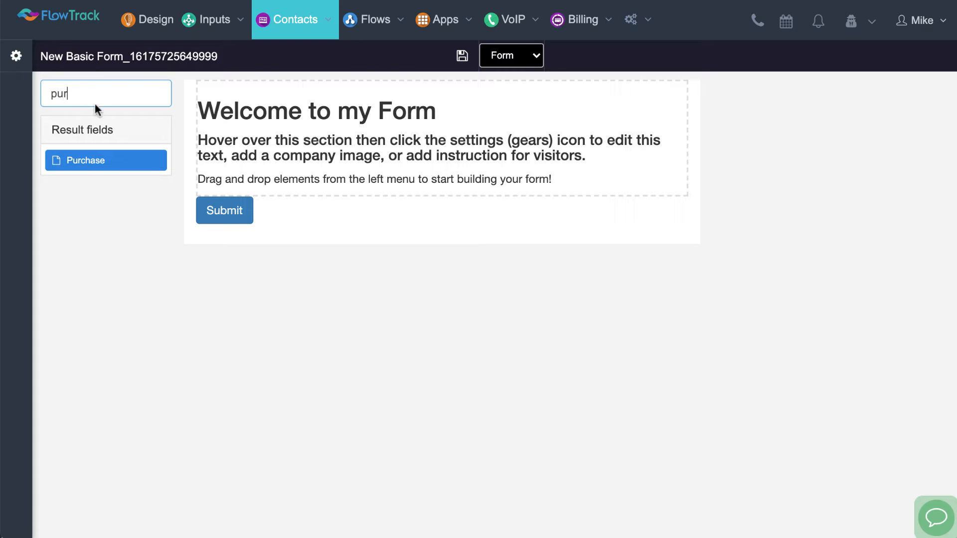
{"action": "left_click_drag", "start_coordinate": [74, 96], "coordinate": [34, 88]}
{"action": "left_click_drag", "start_coordinate": [94, 162], "coordinate": [297, 207]}
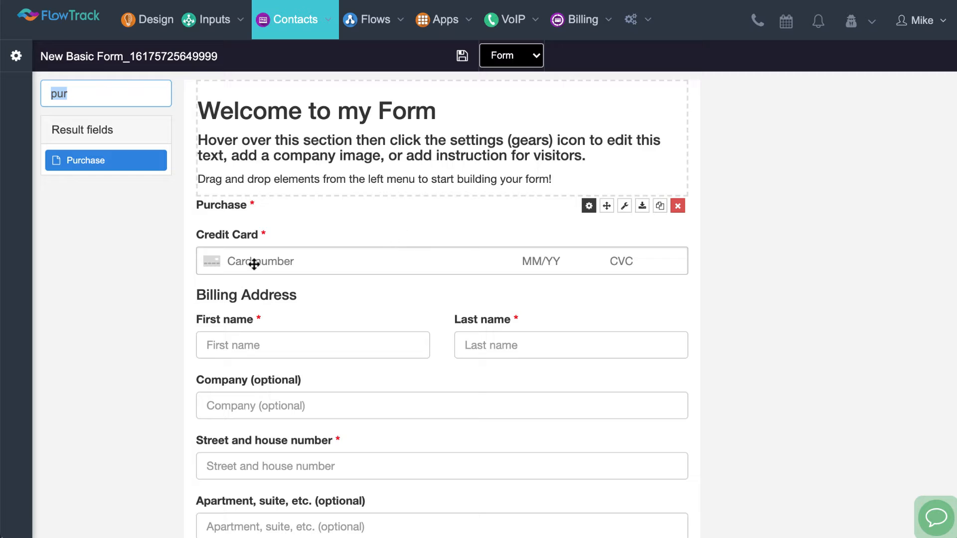
Open the Purchase field's settings, try Sell Subscriptions as the purchase type, and return it to Sell Products
{"action": "left_click", "coordinate": [381, 302]}
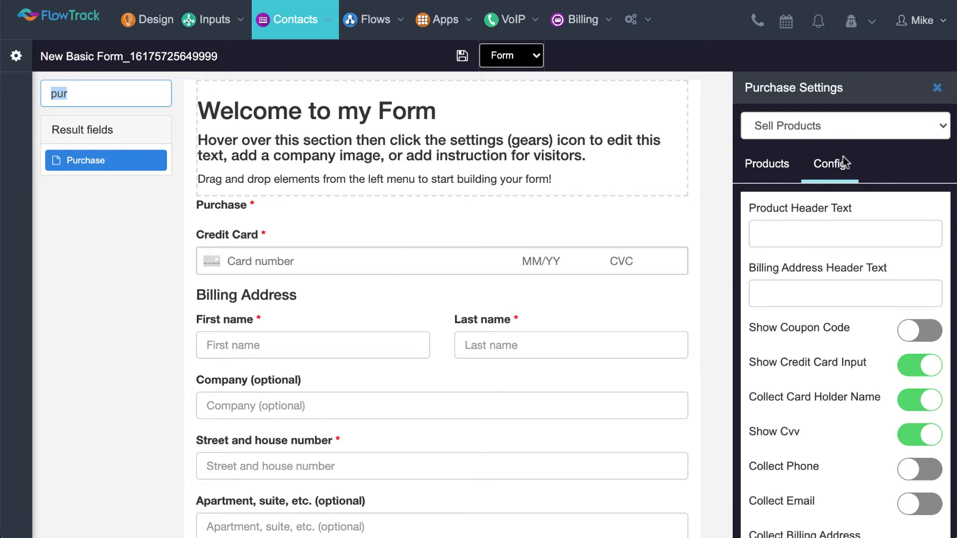
{"action": "left_click", "coordinate": [883, 131]}
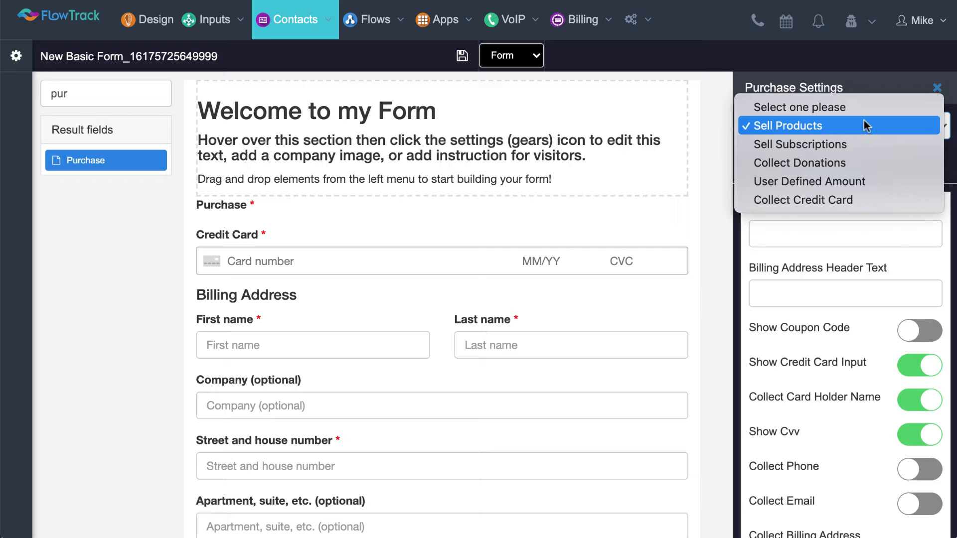
{"action": "left_click", "coordinate": [853, 143]}
{"action": "left_click", "coordinate": [853, 128]}
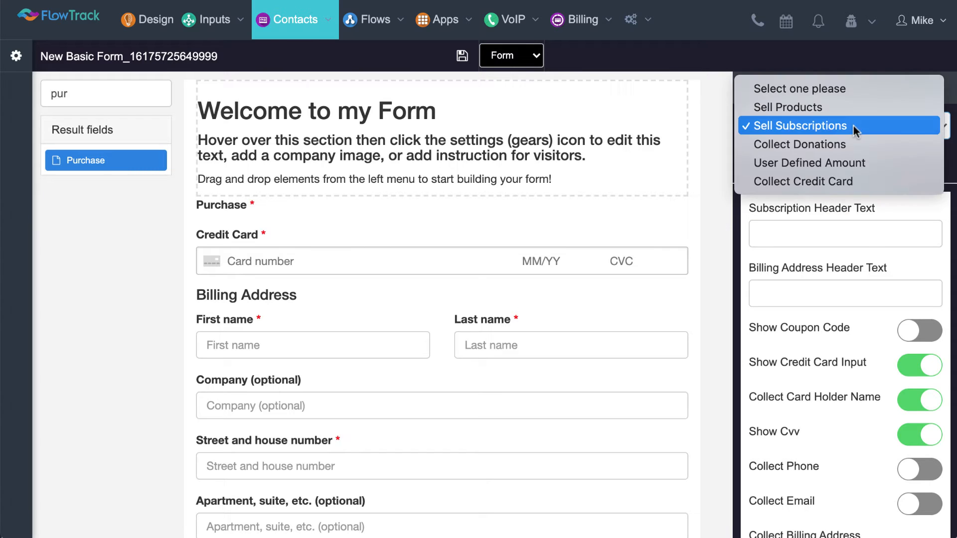
{"action": "left_click", "coordinate": [851, 107]}
Set Collect Billing Address to No and enable Collect Email for the Purchase field
{"action": "scroll", "coordinate": [892, 412], "scroll_direction": "down", "scroll_amount": 1}
{"action": "scroll", "coordinate": [892, 411], "scroll_direction": "down", "scroll_amount": 2}
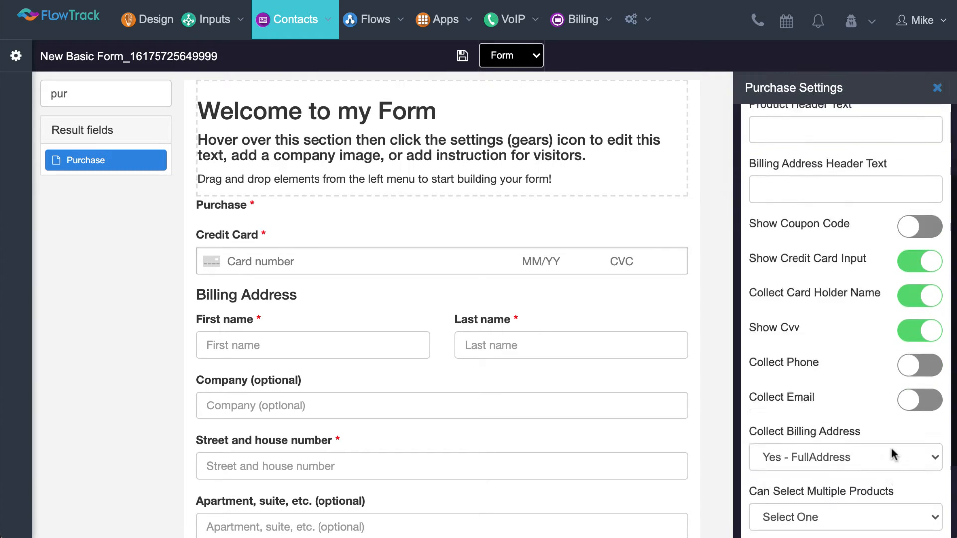
{"action": "left_click", "coordinate": [861, 419]}
{"action": "left_click", "coordinate": [814, 405]}
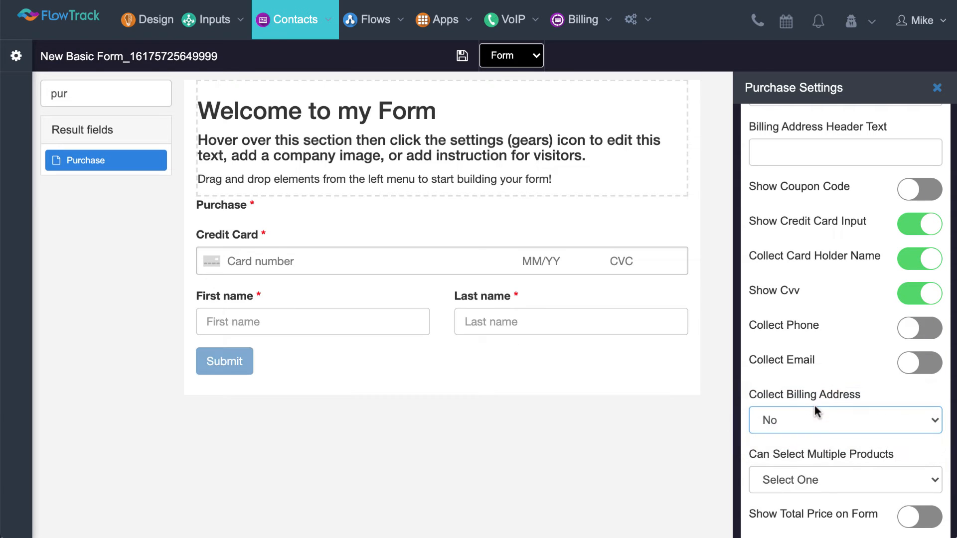
{"action": "left_click", "coordinate": [916, 366]}
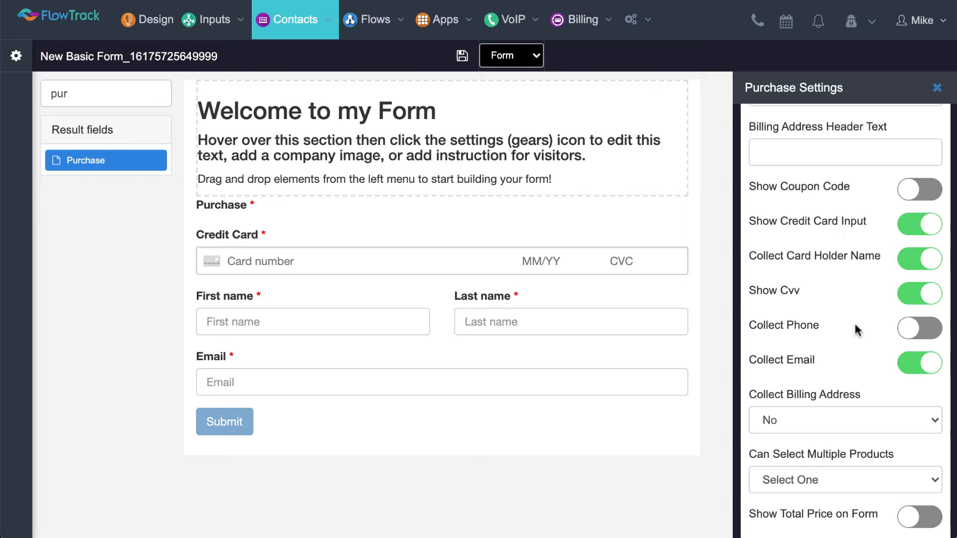
Add the existing Pizza Shoes product to the Purchase field's products
{"action": "scroll", "coordinate": [854, 331], "scroll_direction": "up", "scroll_amount": 3}
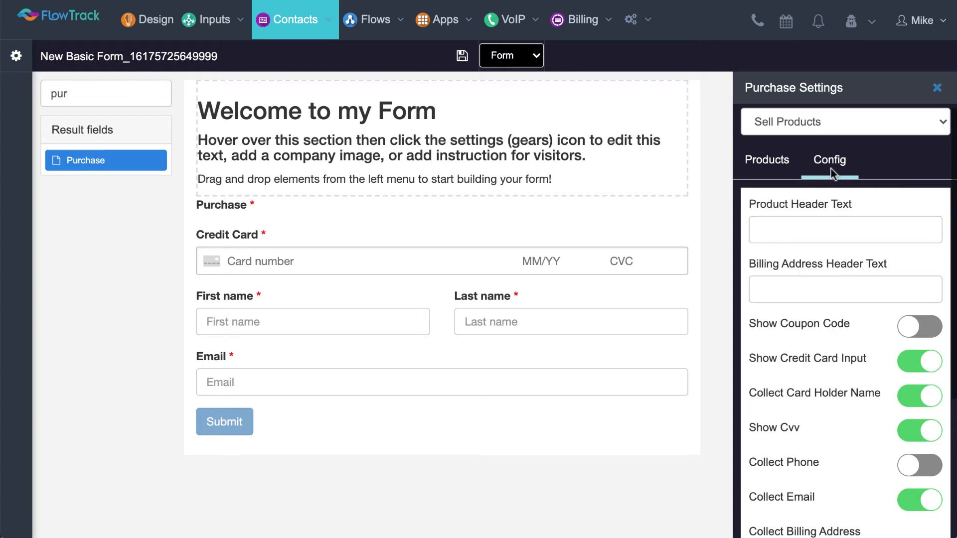
{"action": "left_click", "coordinate": [764, 172]}
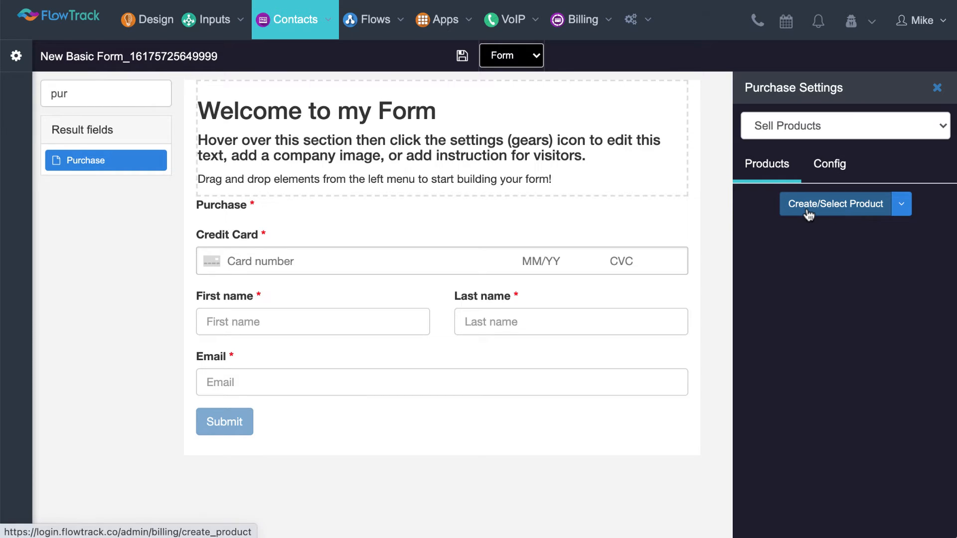
{"action": "left_click", "coordinate": [900, 212]}
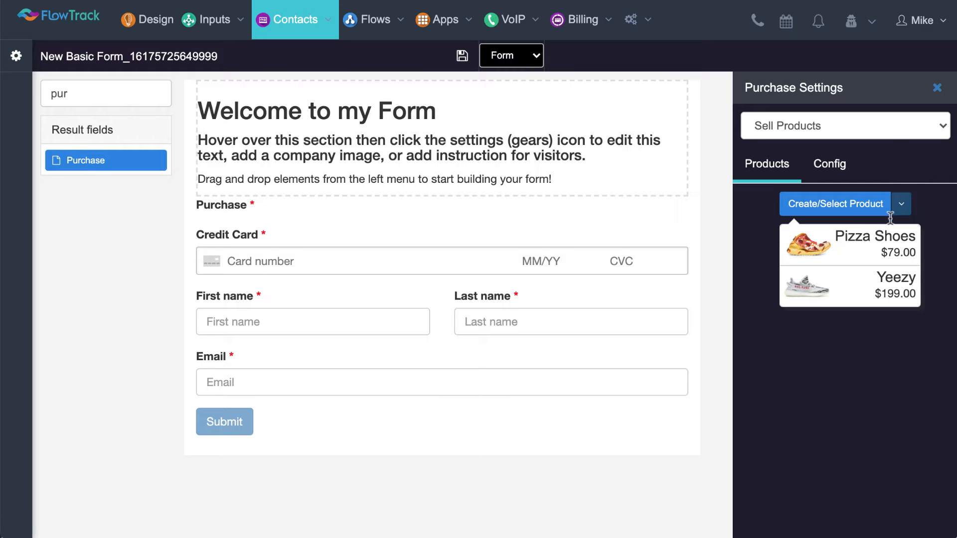
{"action": "left_click", "coordinate": [865, 257]}
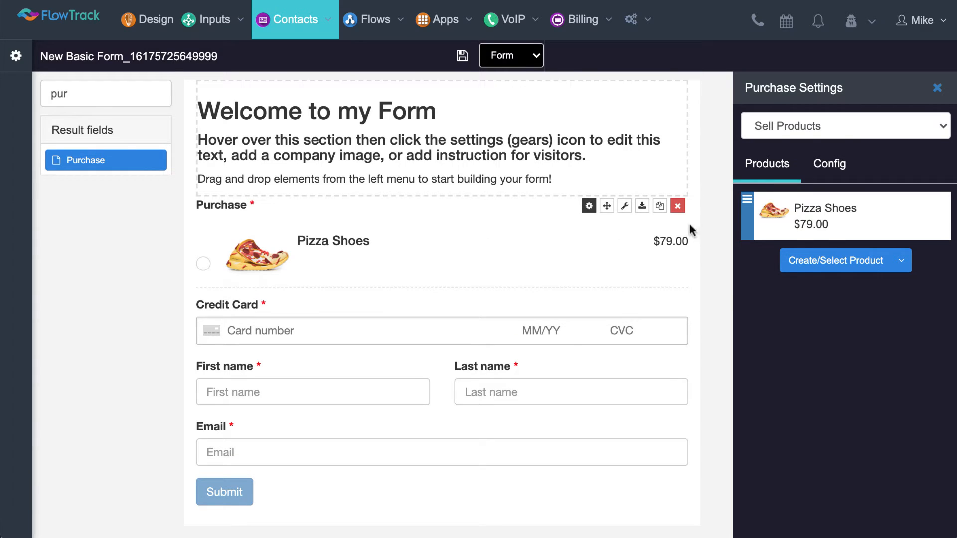
Remove the Purchase field from the form, close its settings and clear the field search
{"action": "left_click", "coordinate": [677, 207]}
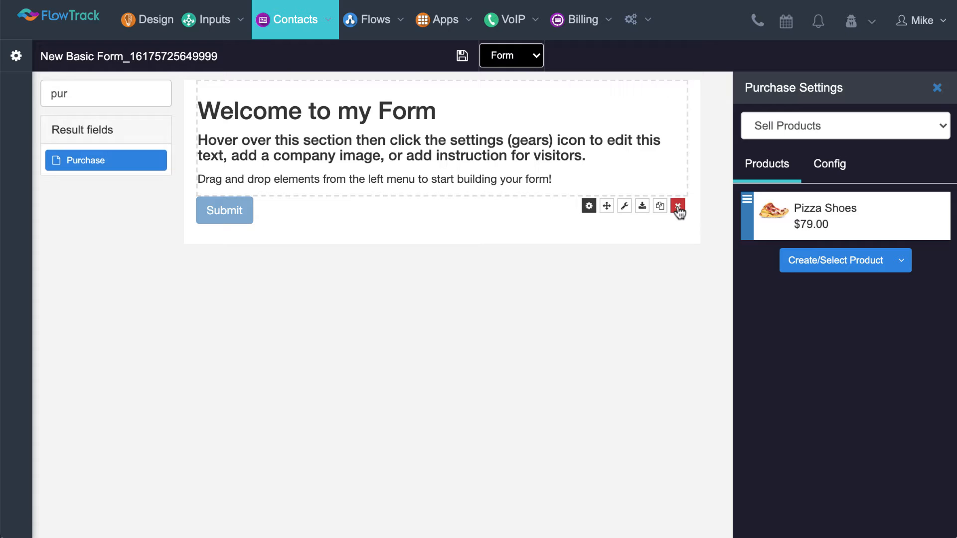
{"action": "left_click", "coordinate": [936, 89]}
{"action": "double_click", "coordinate": [92, 94]}
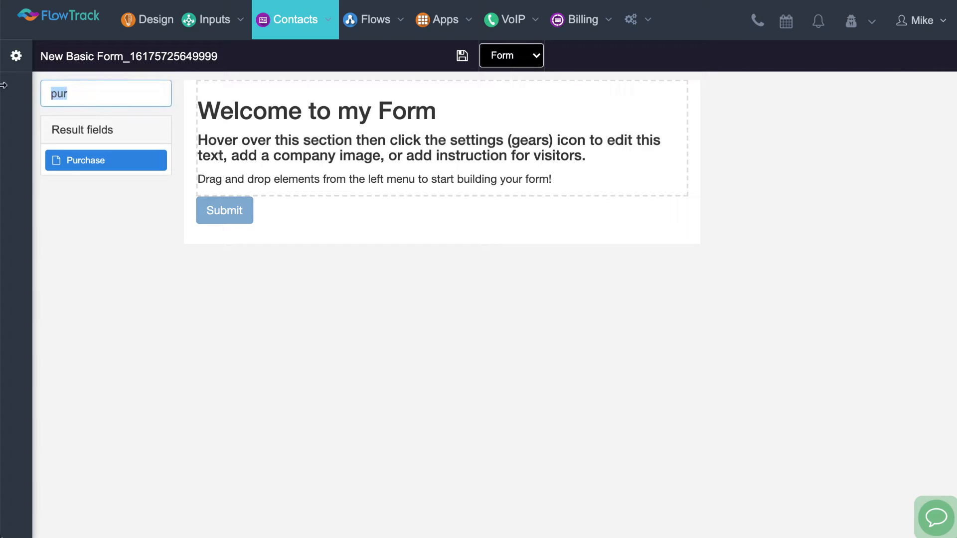
{"action": "key", "text": "BackSpace"}
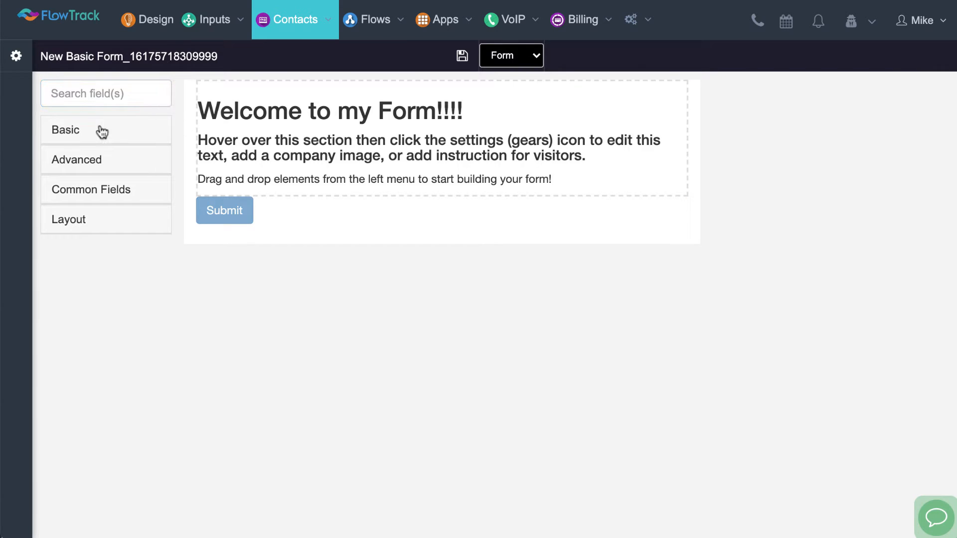
Browse the basic and advanced fields and add a Text Area between the welcome content and the Submit button
{"action": "left_click", "coordinate": [102, 131]}
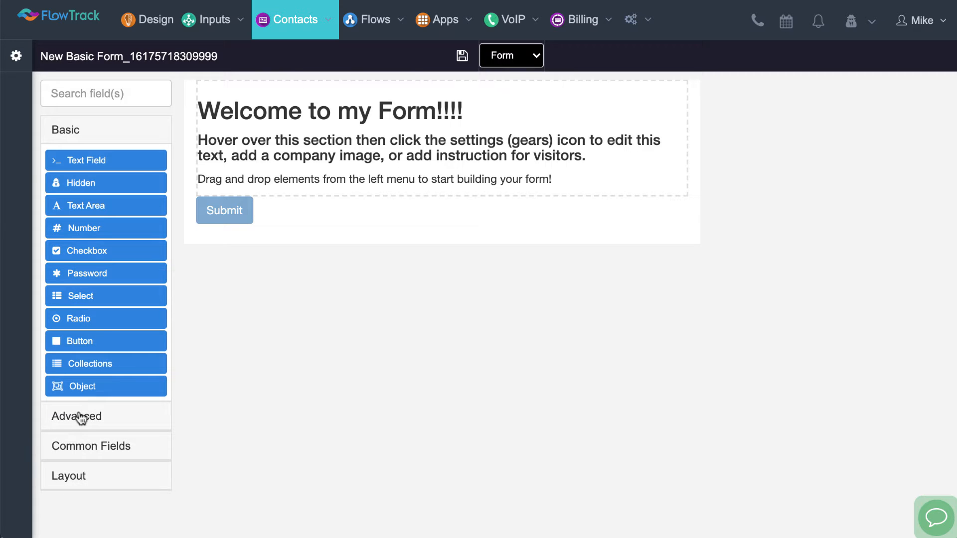
{"action": "left_click", "coordinate": [80, 417]}
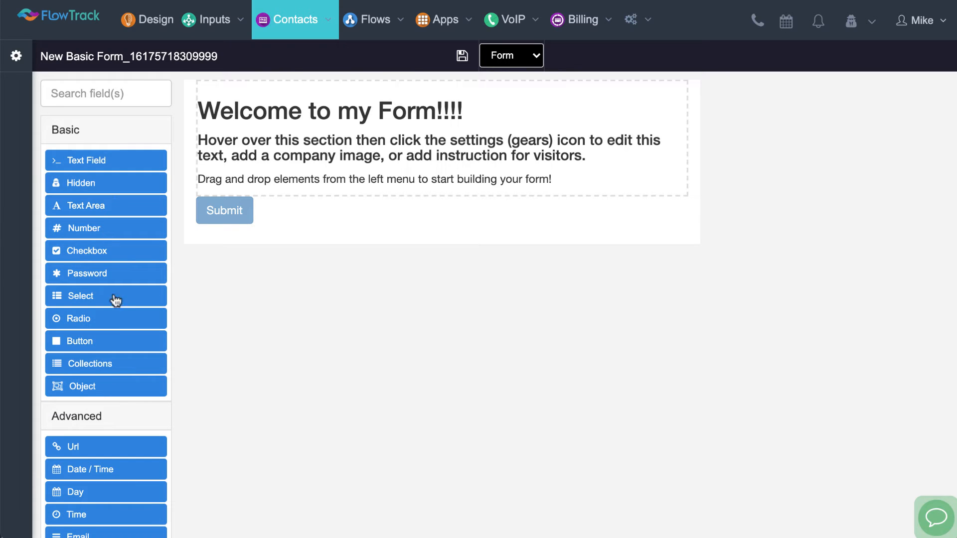
{"action": "scroll", "coordinate": [117, 305], "scroll_direction": "down", "scroll_amount": 4}
{"action": "scroll", "coordinate": [120, 312], "scroll_direction": "up", "scroll_amount": 4}
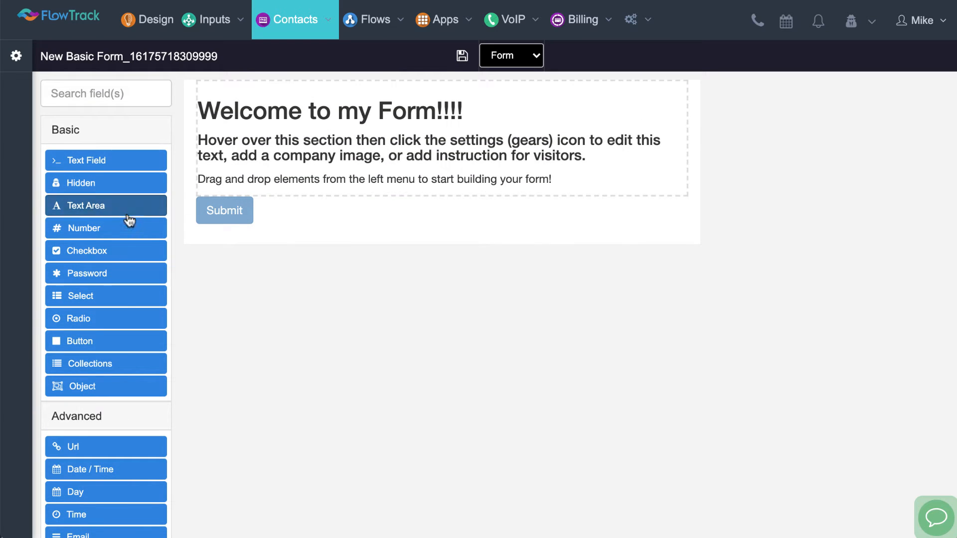
{"action": "left_click_drag", "start_coordinate": [128, 214], "coordinate": [285, 209]}
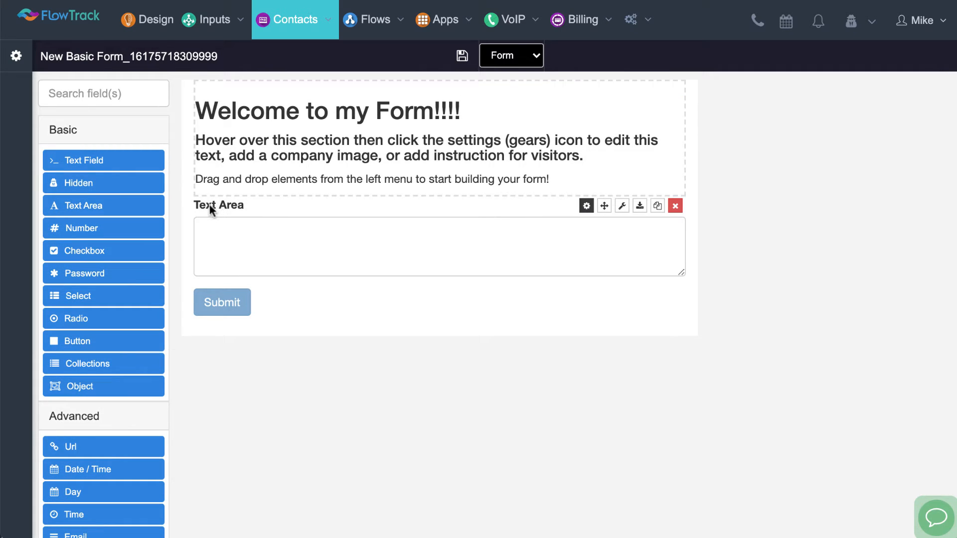
Change the text area's label to "Tell me how we can help you?" and save the component
{"action": "left_click", "coordinate": [586, 208]}
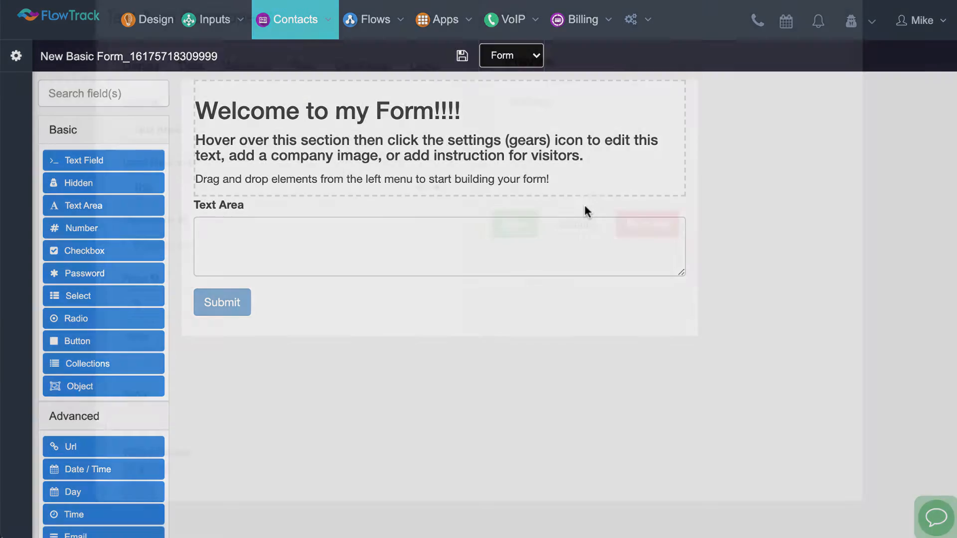
{"action": "left_click_drag", "start_coordinate": [240, 155], "coordinate": [112, 155]}
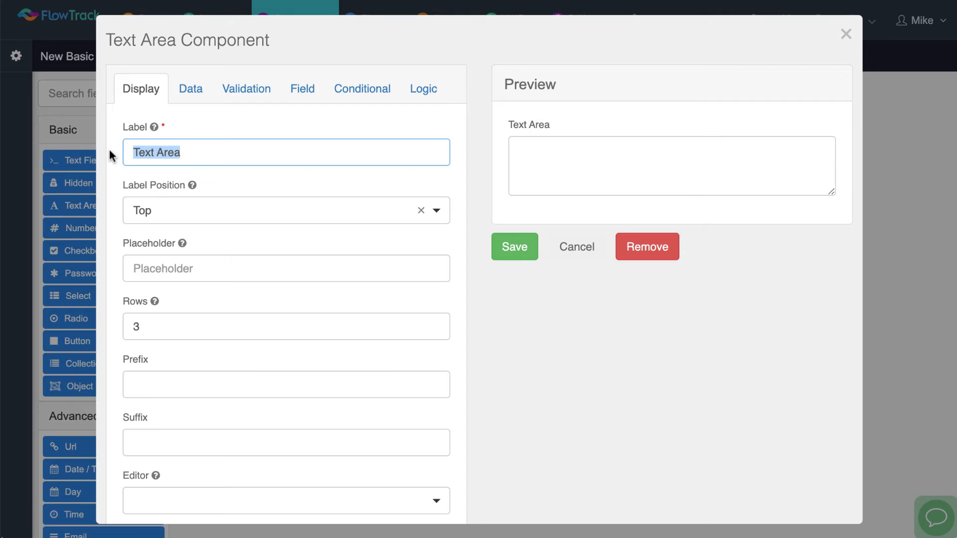
{"action": "type", "text": "Tell"}
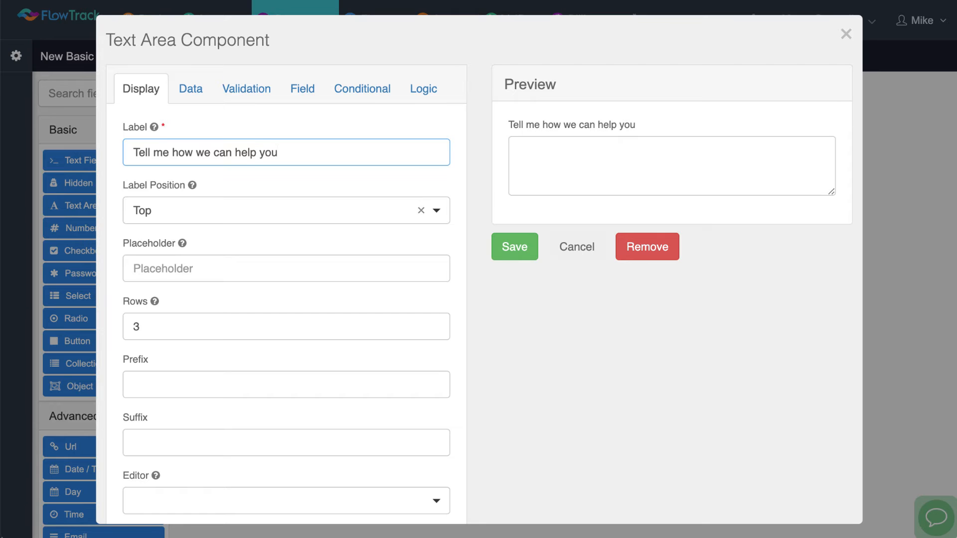
{"action": "left_click", "coordinate": [514, 248]}
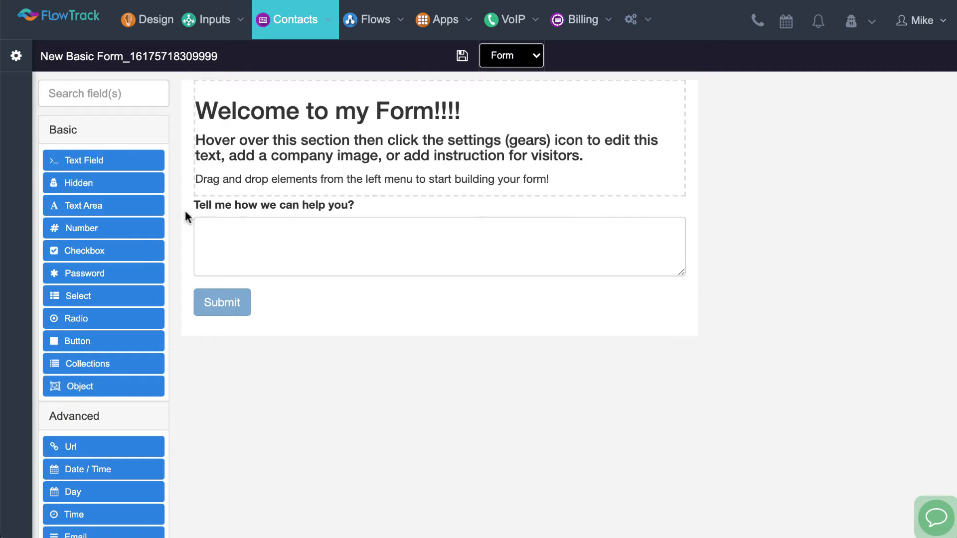
Search the form fields for "fir" and add the First Name field above the "Tell me how we can help you?" field
{"action": "left_click", "coordinate": [113, 416]}
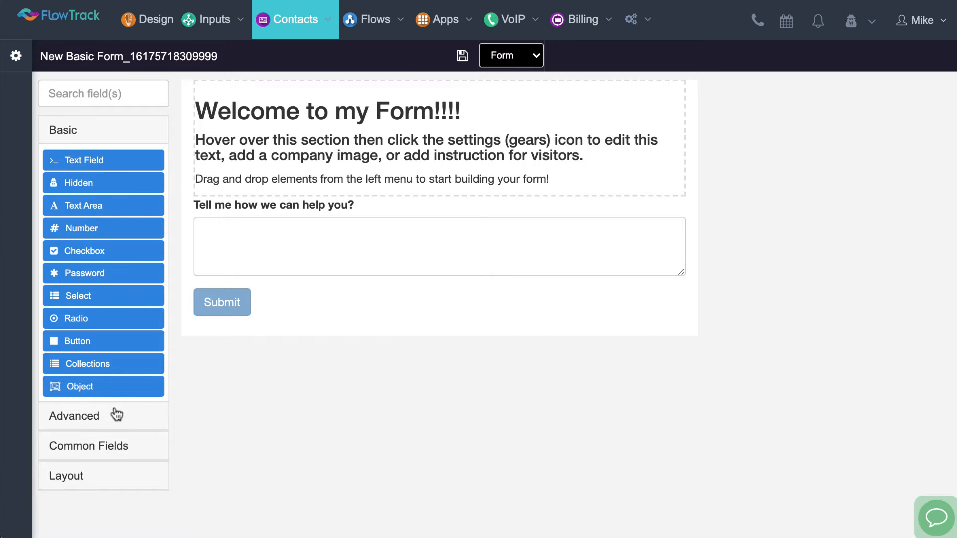
{"action": "left_click", "coordinate": [124, 142]}
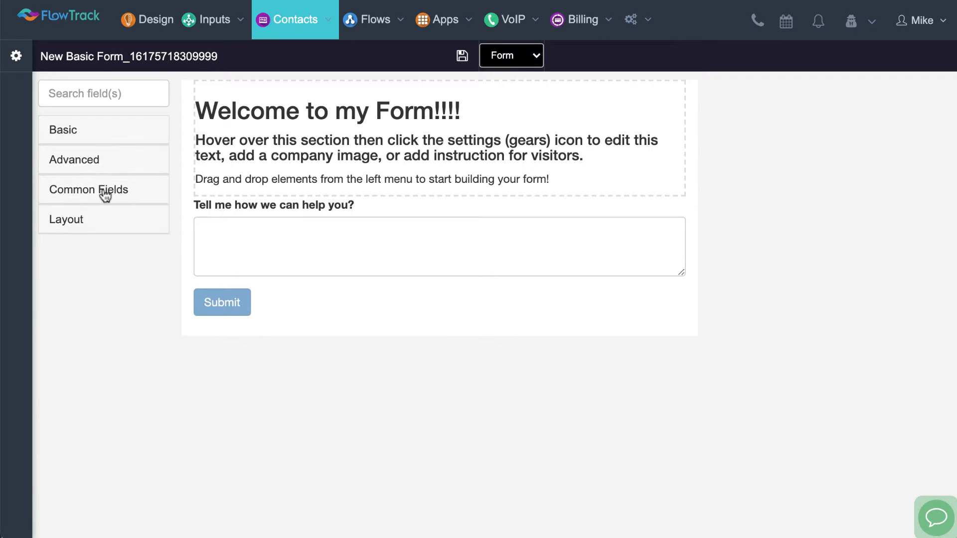
{"action": "left_click", "coordinate": [100, 197]}
{"action": "left_click_drag", "start_coordinate": [90, 224], "coordinate": [271, 204]}
{"action": "left_click", "coordinate": [90, 94]}
{"action": "type", "text": "fir"}
{"action": "left_click_drag", "start_coordinate": [94, 160], "coordinate": [277, 210]}
Search the form fields for "last" and add the Last Name field below First Name
{"action": "key", "text": "BackSpace"}
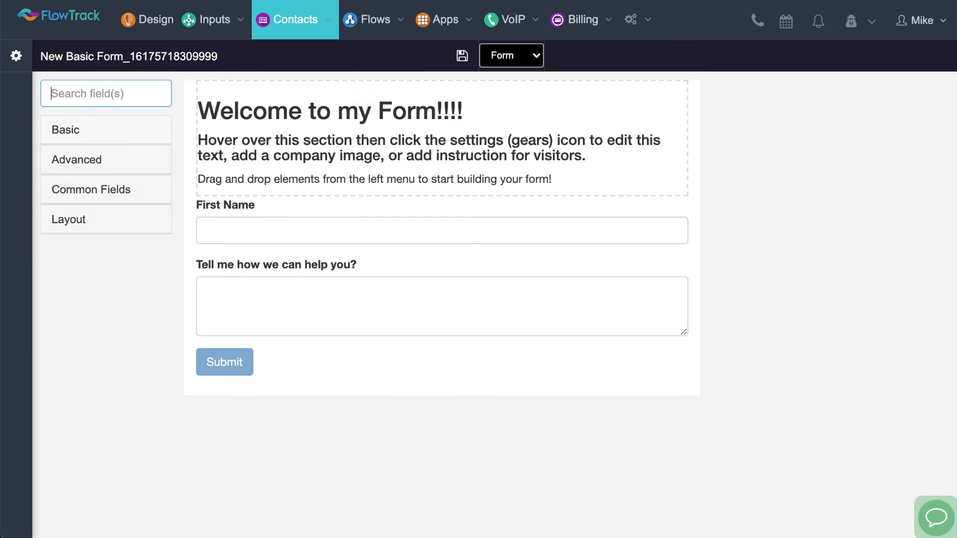
{"action": "type", "text": "last"}
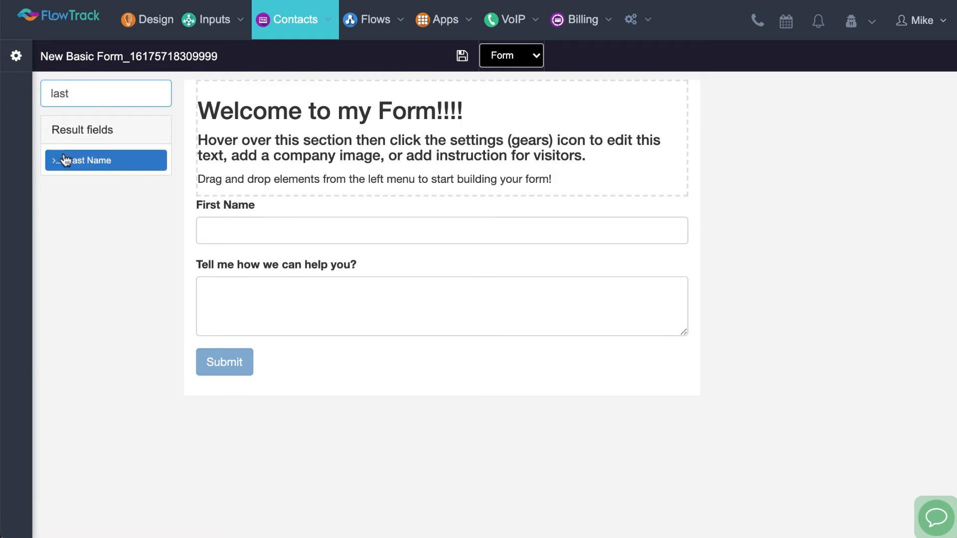
{"action": "left_click_drag", "start_coordinate": [52, 159], "coordinate": [237, 254]}
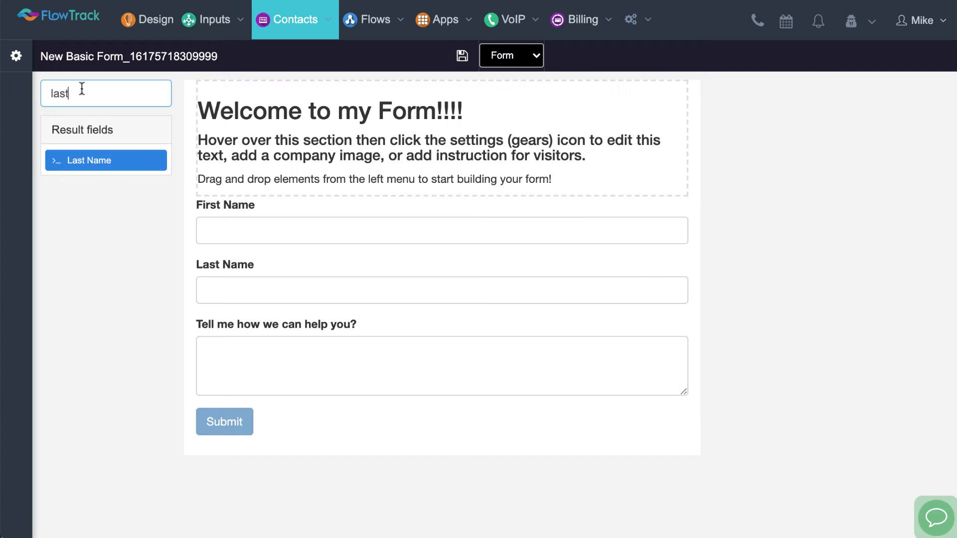
Search the form fields for "em" and add the Email field below Last Name
{"action": "key", "text": "BackSpace"}
{"action": "type", "text": "em"}
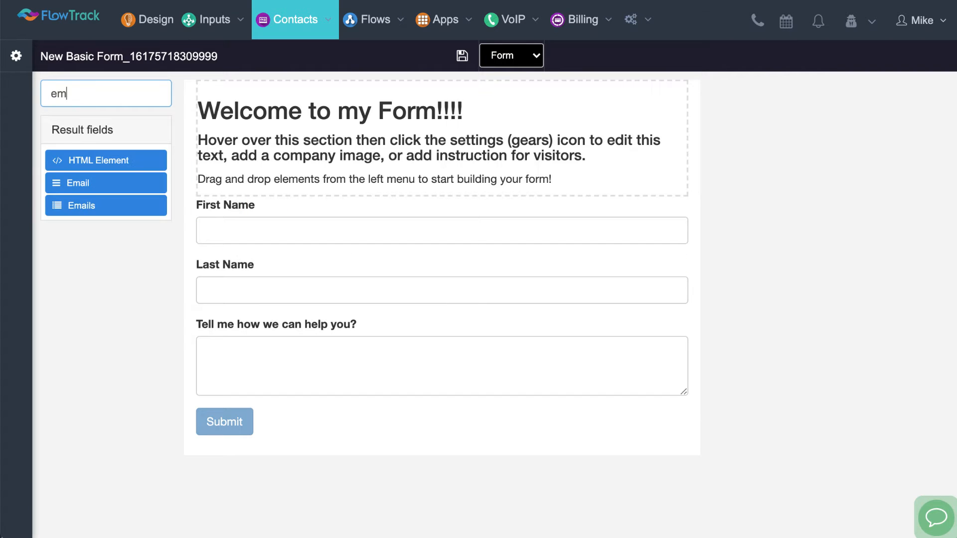
{"action": "left_click_drag", "start_coordinate": [78, 189], "coordinate": [307, 313]}
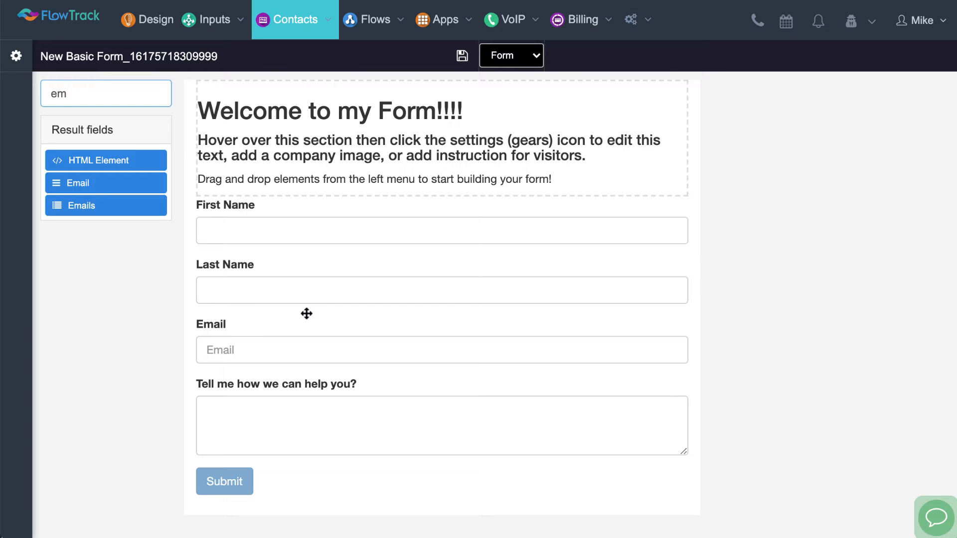
Save the form under the name "How can we help"
{"action": "left_click", "coordinate": [463, 58]}
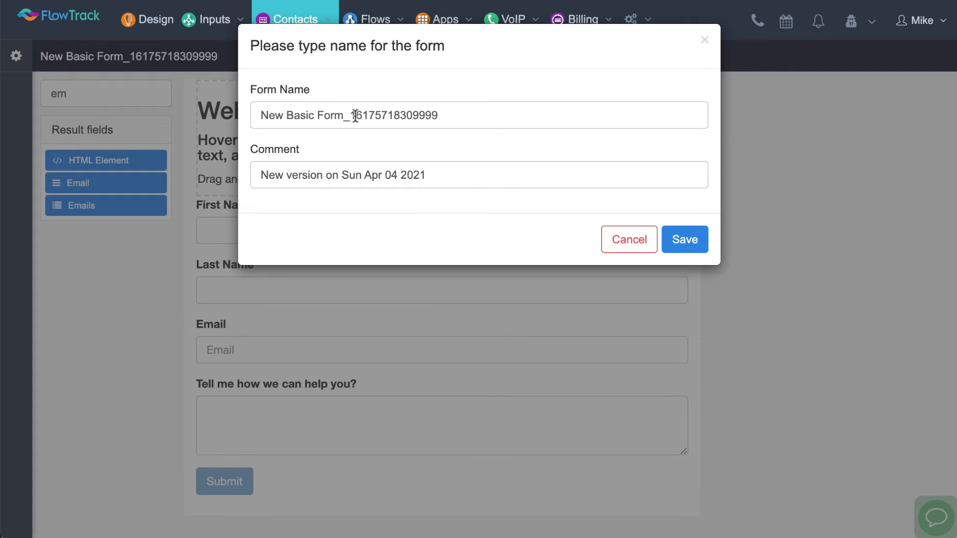
{"action": "triple_click", "coordinate": [356, 116]}
{"action": "type", "text": "How can we help"}
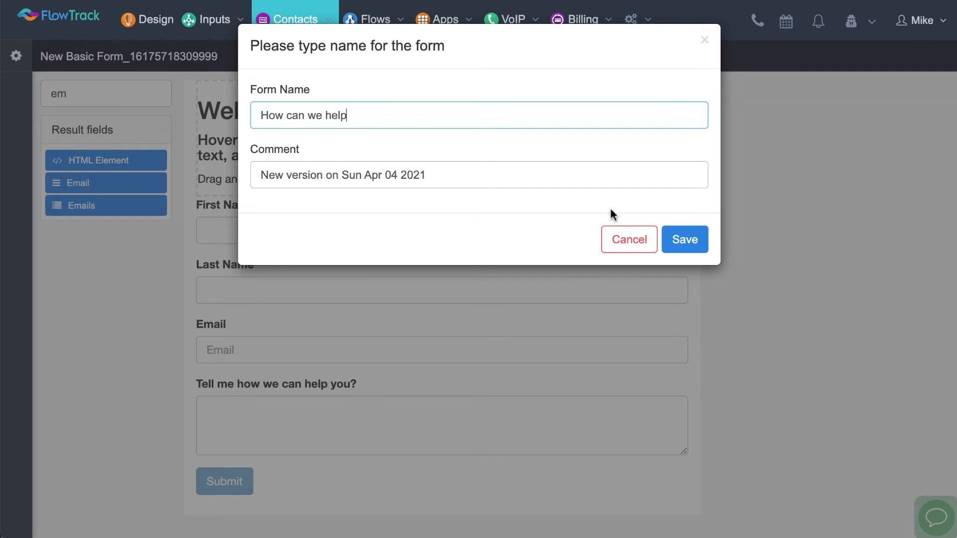
{"action": "left_click", "coordinate": [681, 240]}
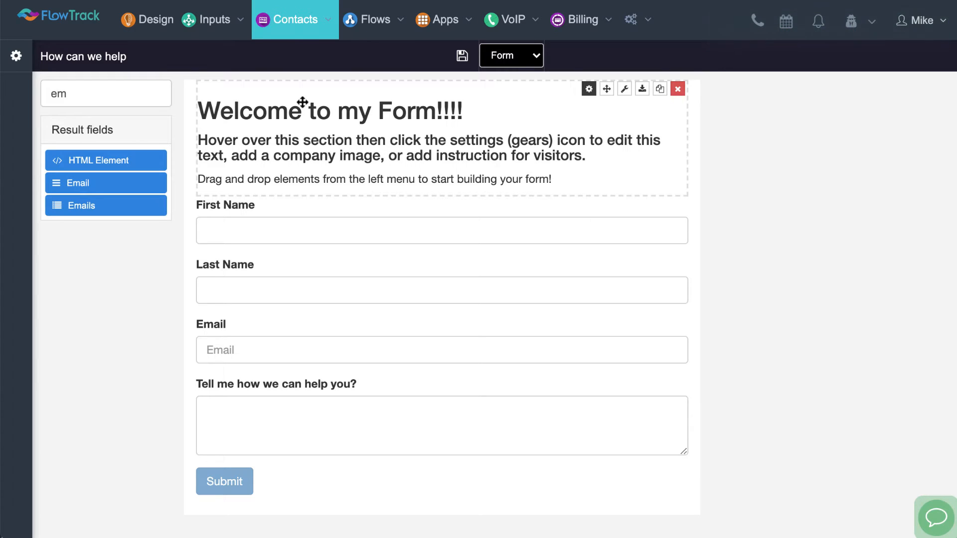
In the Inputs dashboard, show the integration instructions for How can we help Input and copy its shareable hosted form link
{"action": "mouse_move", "coordinate": [215, 20]}
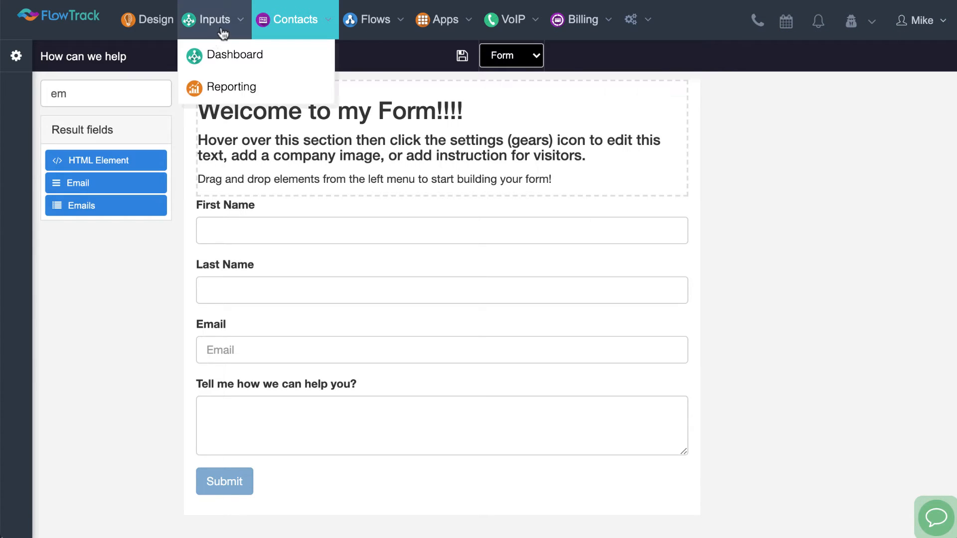
{"action": "left_click", "coordinate": [212, 59]}
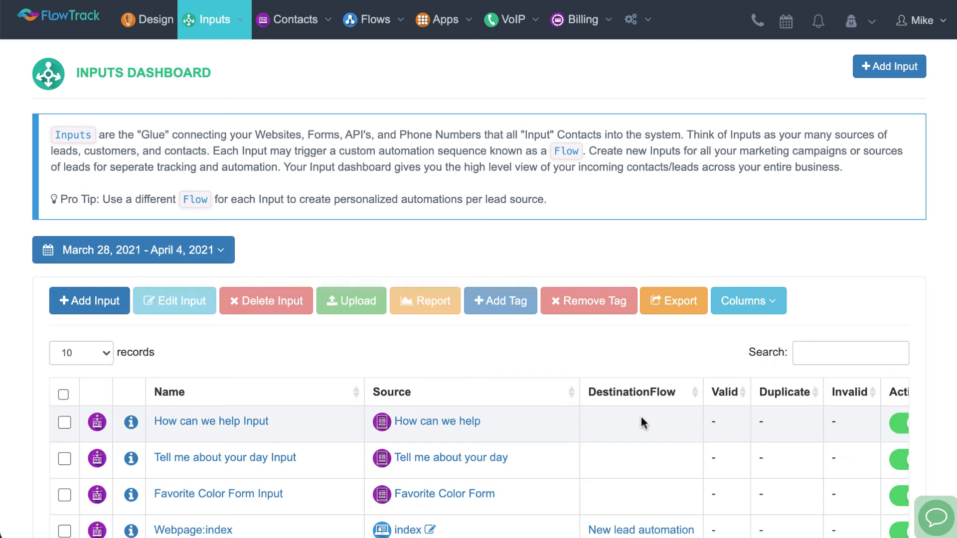
{"action": "left_click", "coordinate": [132, 423]}
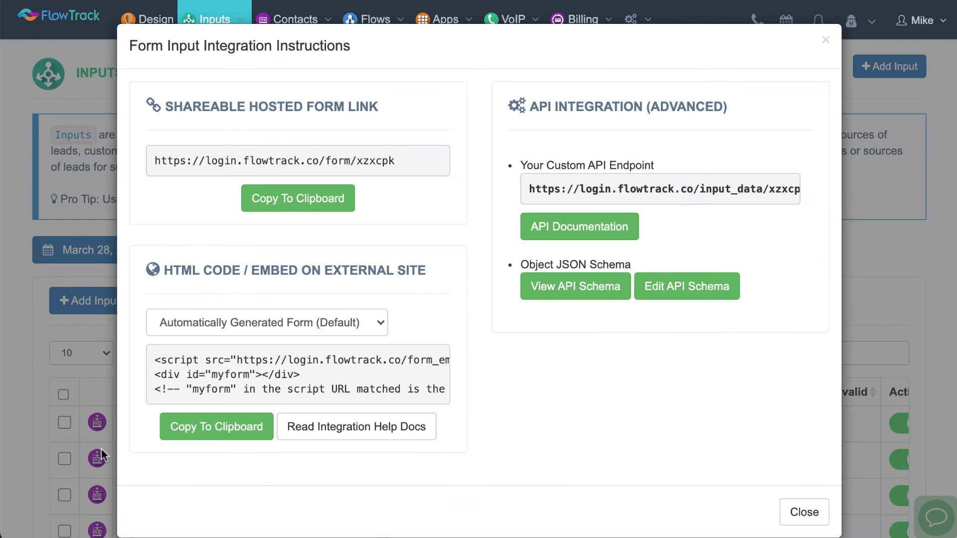
{"action": "left_click", "coordinate": [268, 204]}
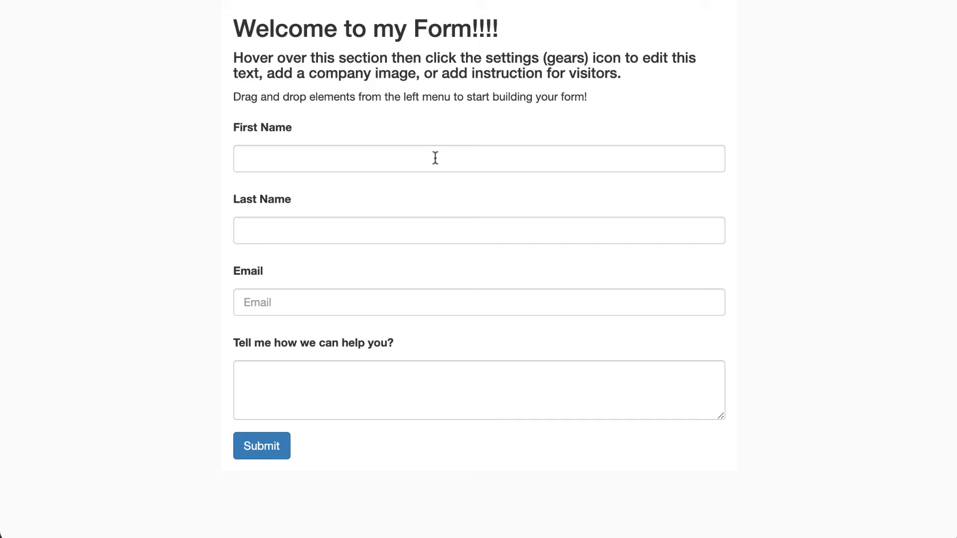
In the hosted form, fill in the visitor's first name, last name and email from the saved suggestions
{"action": "left_click", "coordinate": [432, 158]}
{"action": "left_click", "coordinate": [296, 215]}
{"action": "left_click", "coordinate": [286, 230]}
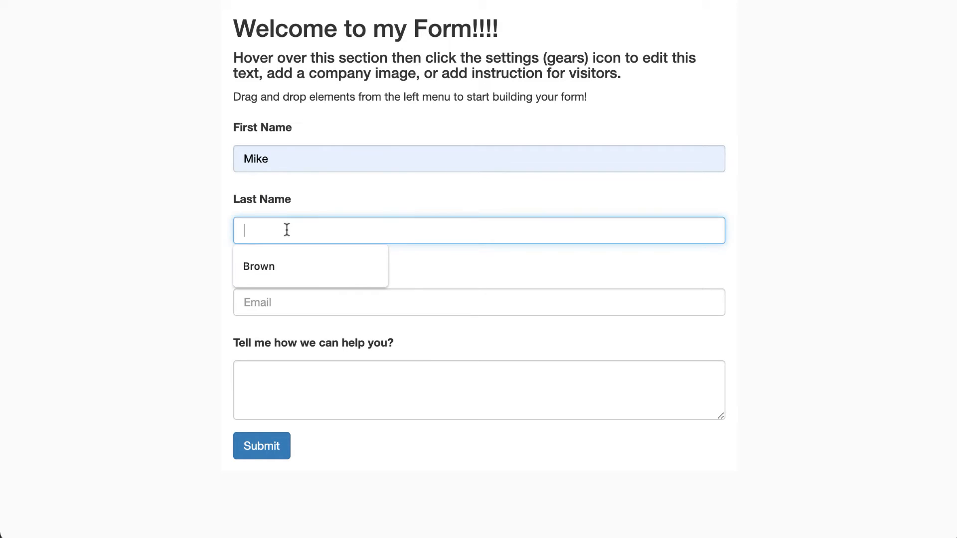
{"action": "left_click", "coordinate": [271, 260]}
{"action": "left_click", "coordinate": [277, 299]}
{"action": "left_click", "coordinate": [283, 329]}
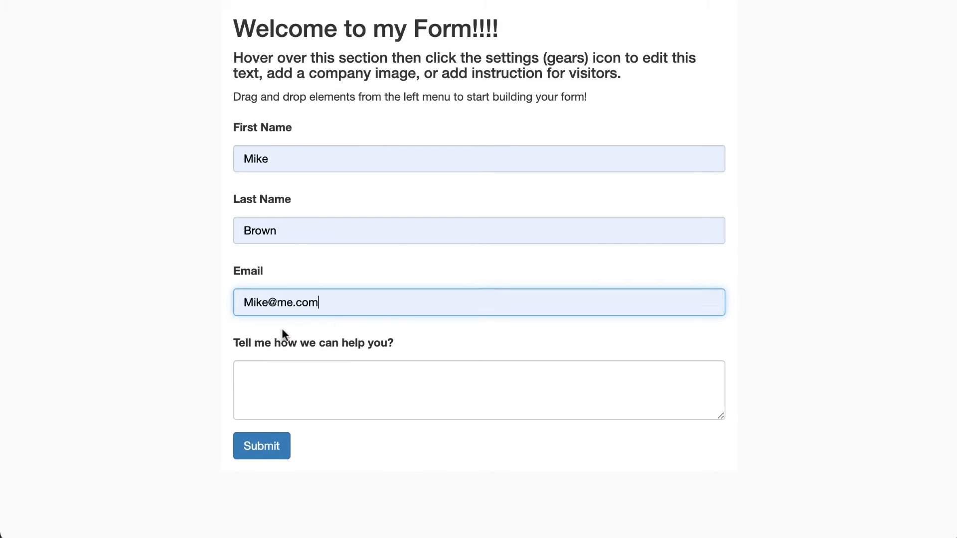
Answer "Tell me how we can help you?" with "Yes please" and submit the form
{"action": "left_click", "coordinate": [278, 384]}
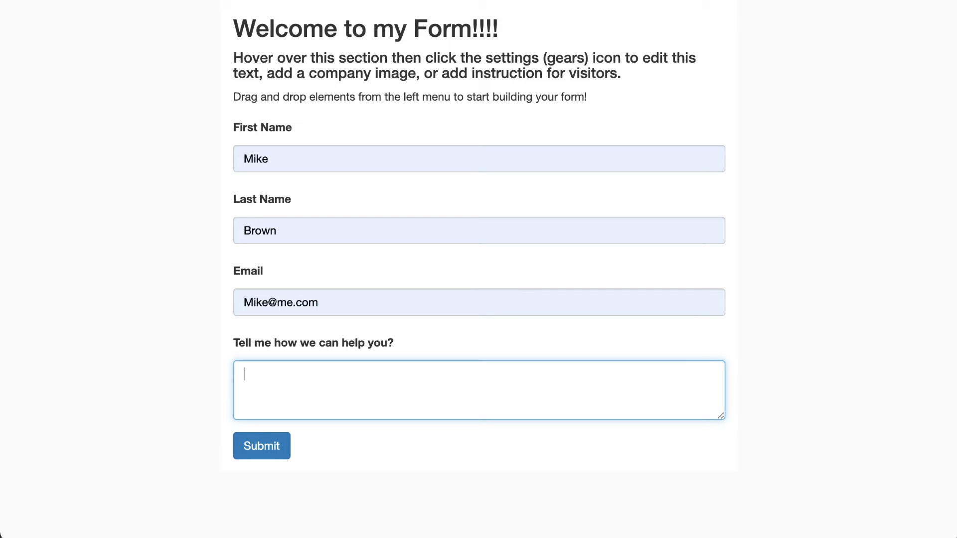
{"action": "type", "text": "Yes please"}
{"action": "left_click", "coordinate": [253, 448]}
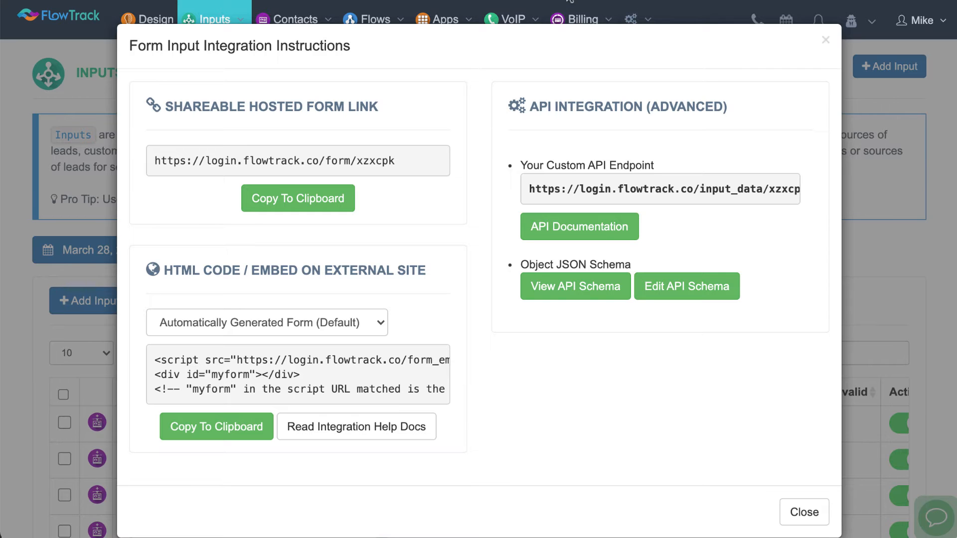
Close the integration instructions and examine the Inputs dashboard diagram for How can we help Input through Create Contact to Valid
{"action": "left_click", "coordinate": [824, 39]}
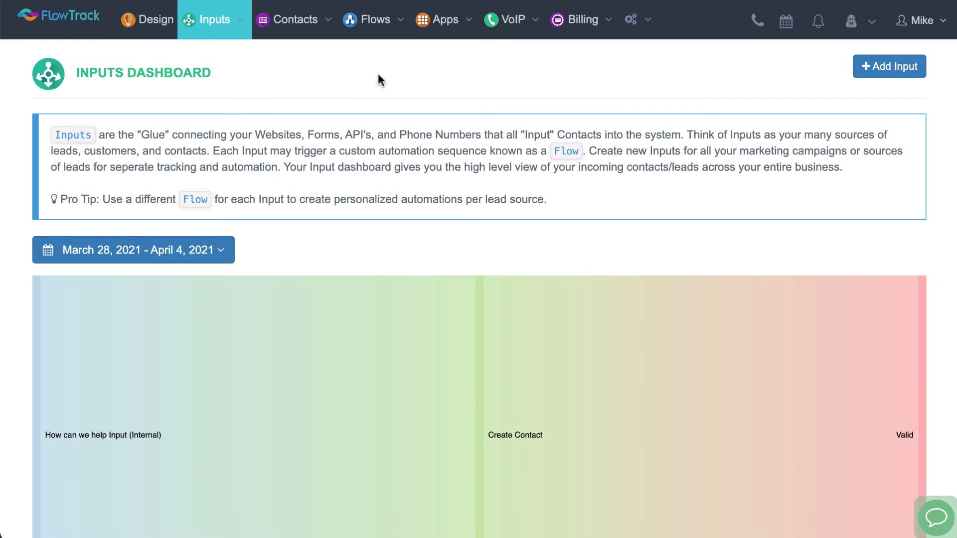
{"action": "scroll", "coordinate": [378, 77], "scroll_direction": "down", "scroll_amount": 3}
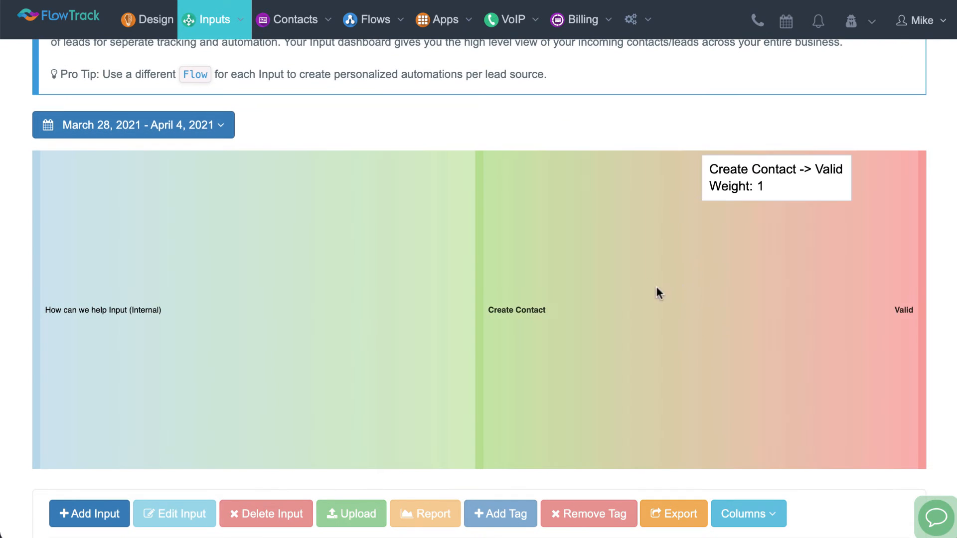
{"action": "scroll", "coordinate": [552, 247], "scroll_direction": "down", "scroll_amount": 3}
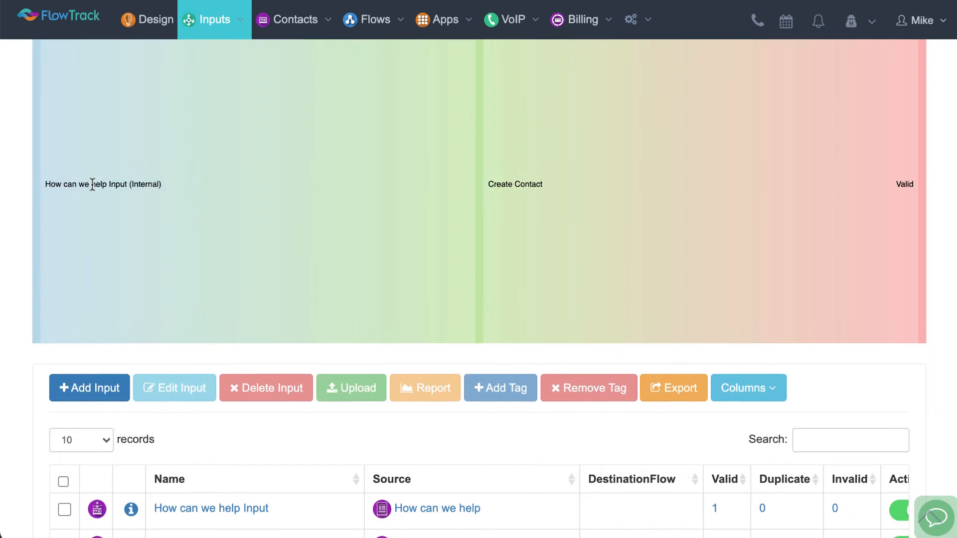
{"action": "scroll", "coordinate": [88, 219], "scroll_direction": "up", "scroll_amount": 1}
{"action": "left_click_drag", "start_coordinate": [44, 213], "coordinate": [108, 215]}
{"action": "left_click", "coordinate": [108, 215]}
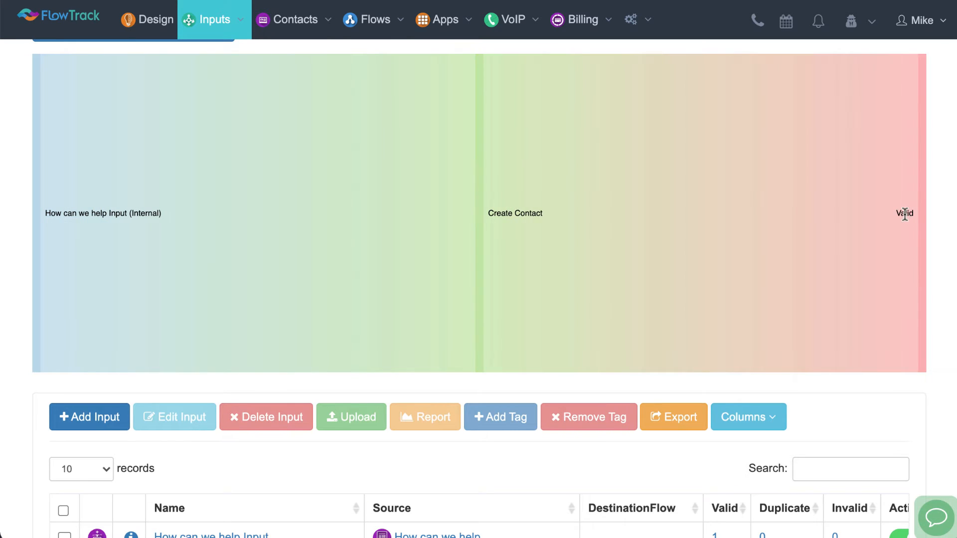
{"action": "scroll", "coordinate": [904, 214], "scroll_direction": "down", "scroll_amount": 2}
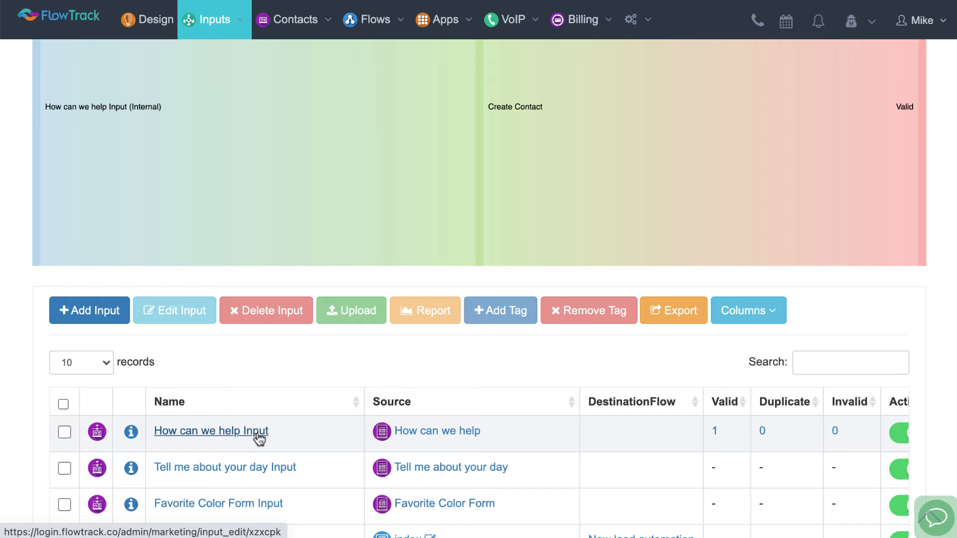
Show the contacts list and open the record of the most recently created contact
{"action": "mouse_move", "coordinate": [265, 21]}
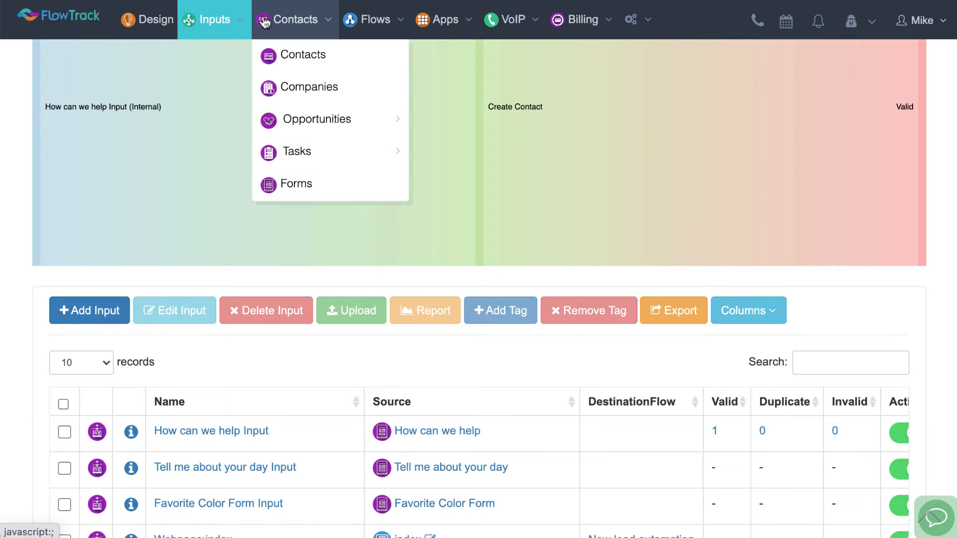
{"action": "left_click", "coordinate": [268, 60]}
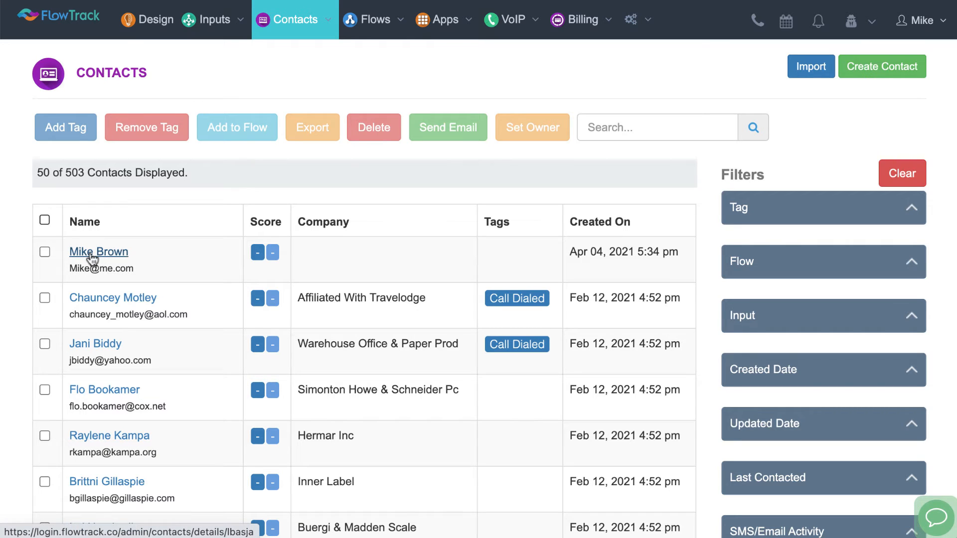
{"action": "left_click", "coordinate": [91, 254]}
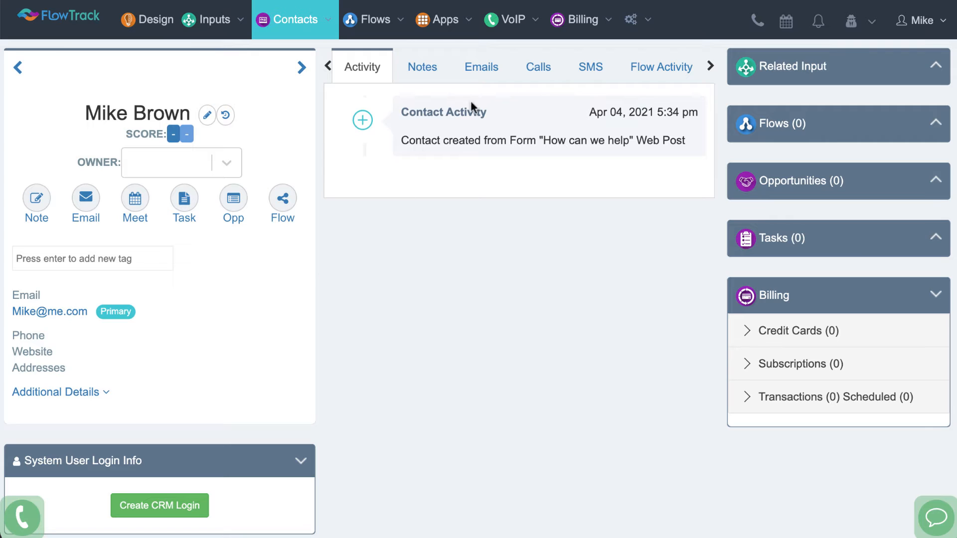
View the contact's submitted How can we help form with its answers, and close it
{"action": "scroll", "coordinate": [549, 71], "scroll_direction": "right", "scroll_amount": 3}
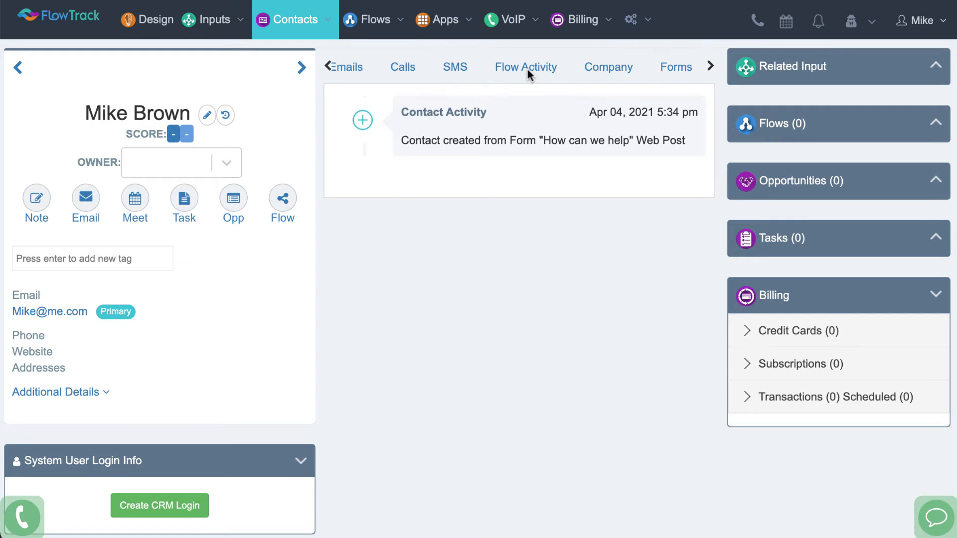
{"action": "left_click", "coordinate": [674, 67]}
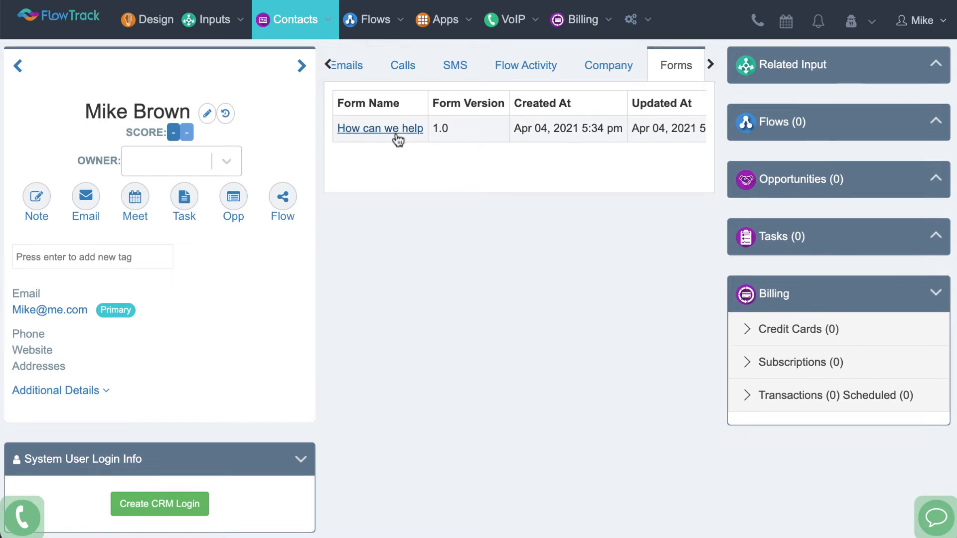
{"action": "left_click", "coordinate": [396, 137]}
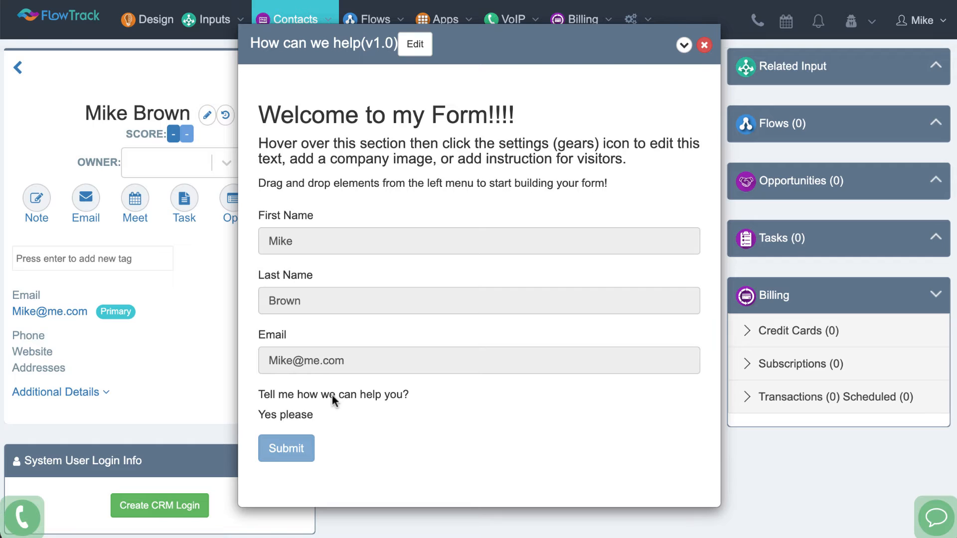
{"action": "left_click", "coordinate": [704, 45]}
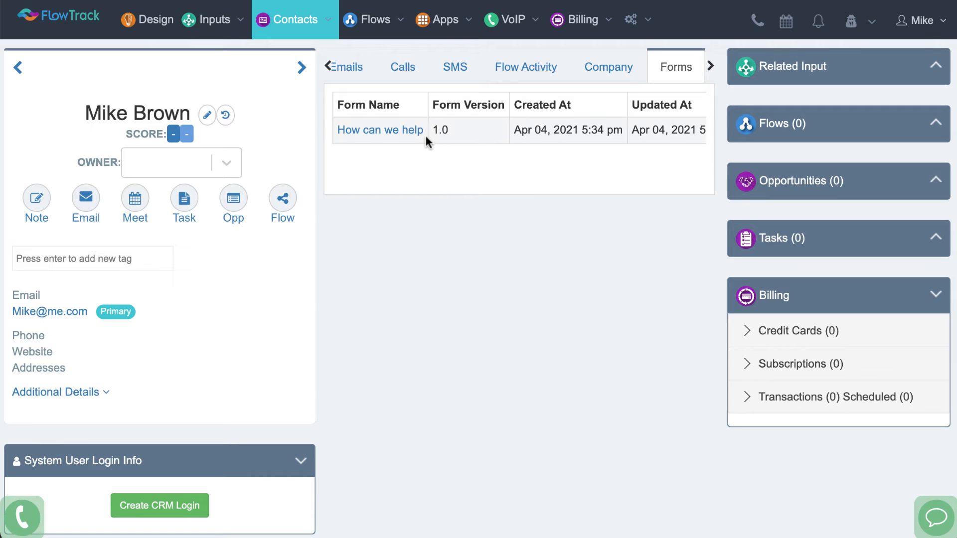
Return to the Inputs dashboard and show the integration instructions for How can we help Input
{"action": "left_click", "coordinate": [213, 30]}
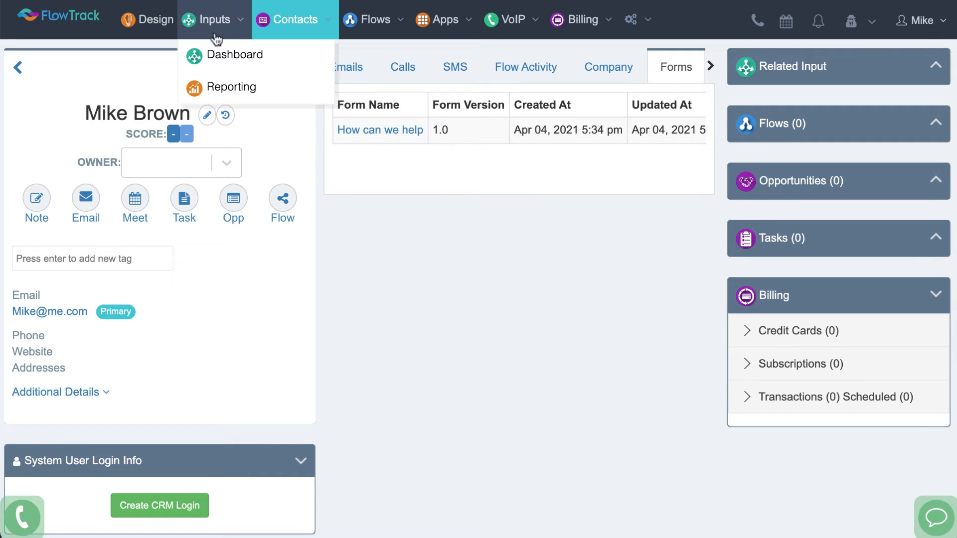
{"action": "left_click", "coordinate": [215, 56]}
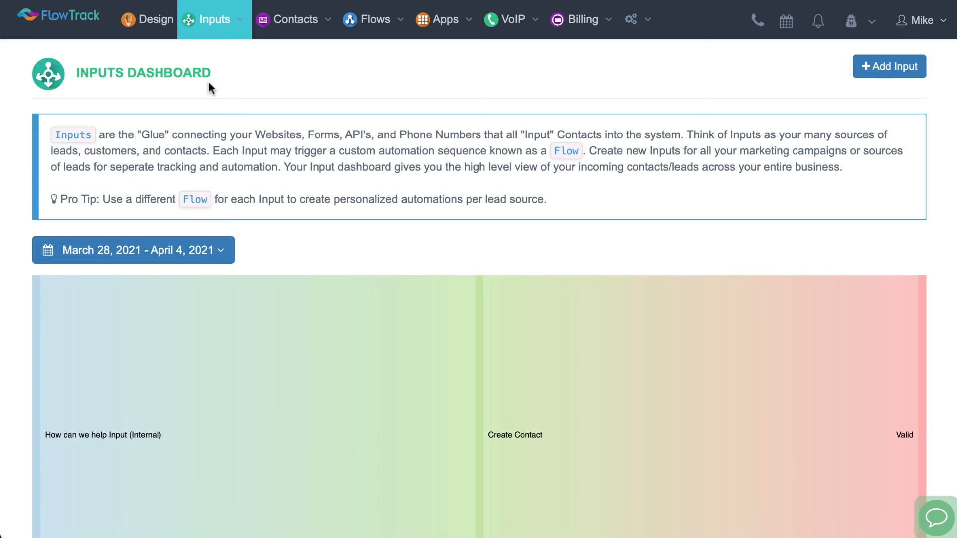
{"action": "scroll", "coordinate": [241, 127], "scroll_direction": "down", "scroll_amount": 5}
{"action": "scroll", "coordinate": [241, 127], "scroll_direction": "down", "scroll_amount": 1}
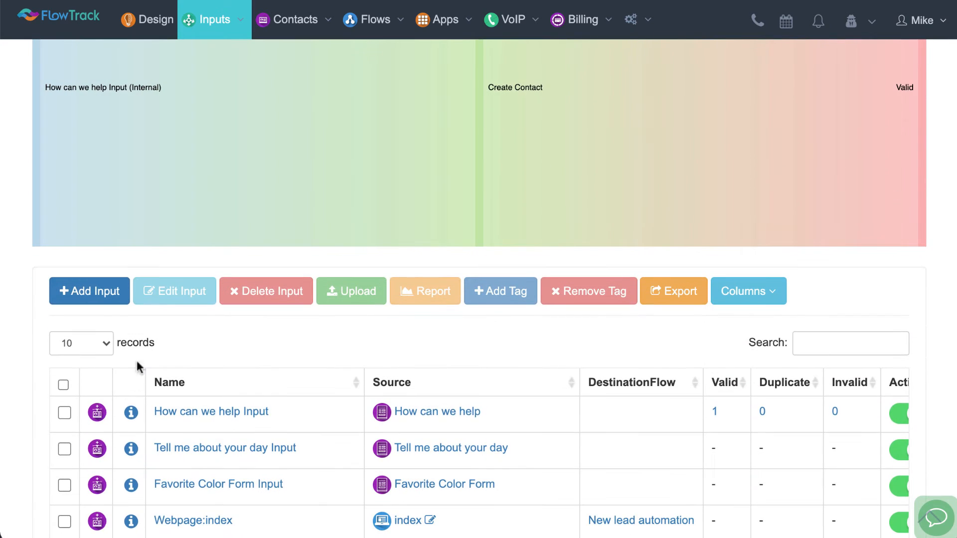
{"action": "left_click", "coordinate": [131, 413]}
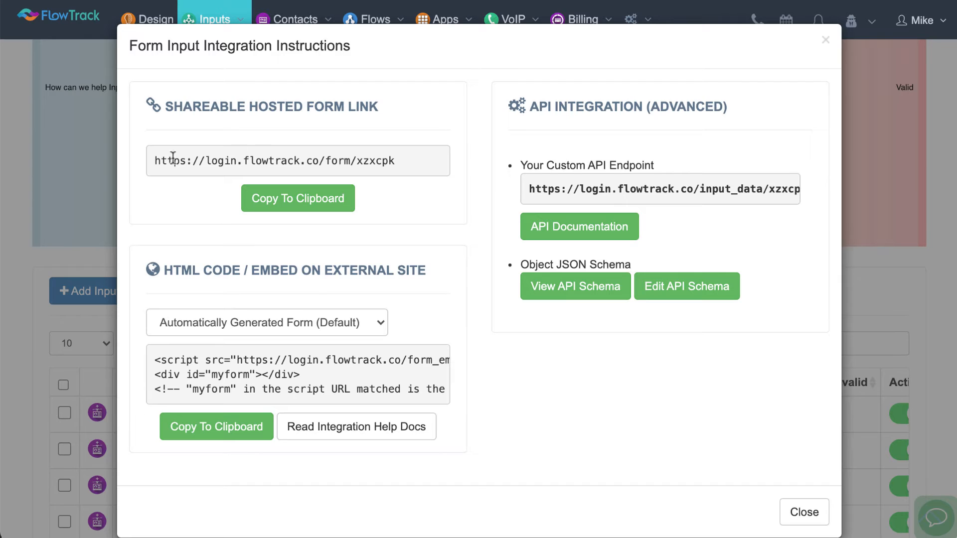
Review the hosted form link, copy the HTML embed code for external sites, and close the integration instructions
{"action": "left_click_drag", "start_coordinate": [160, 160], "coordinate": [394, 161]}
{"action": "left_click", "coordinate": [393, 160]}
{"action": "left_click_drag", "start_coordinate": [157, 360], "coordinate": [224, 369]}
{"action": "left_click", "coordinate": [262, 371]}
{"action": "left_click", "coordinate": [197, 426]}
{"action": "left_click", "coordinate": [792, 512]}
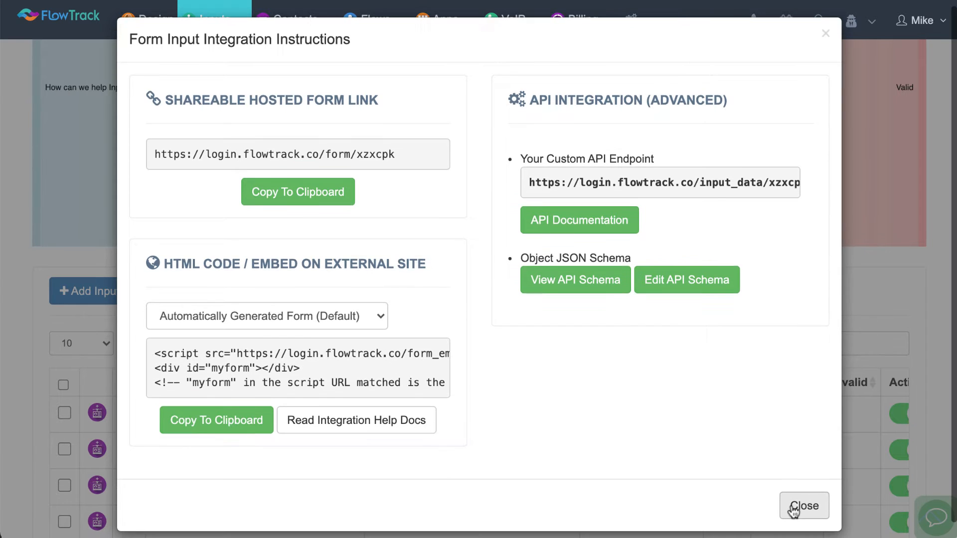
{"action": "left_click", "coordinate": [792, 512]}
In the flow builder, create a new flow that processes form submissions from the How can we help form
{"action": "scroll", "coordinate": [327, 200], "scroll_direction": "down", "scroll_amount": 5}
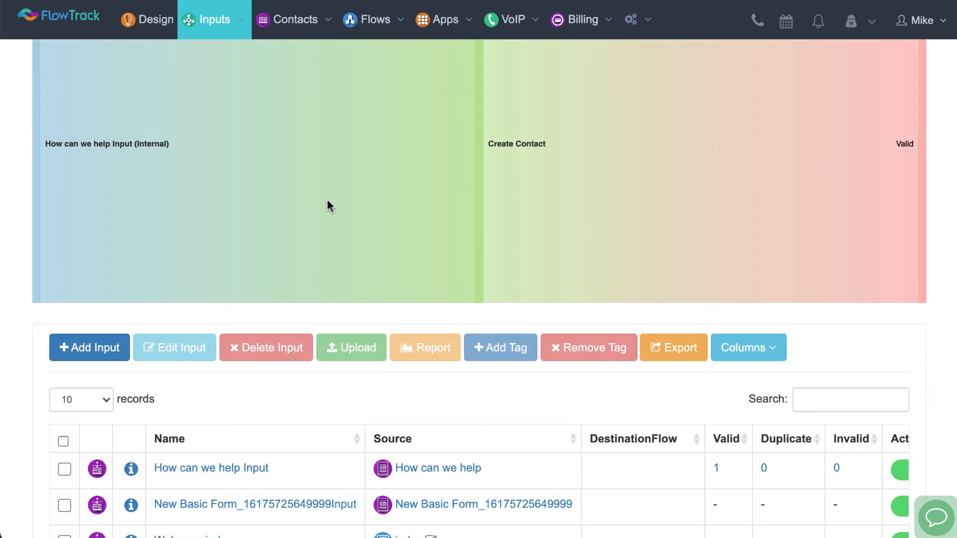
{"action": "scroll", "coordinate": [327, 199], "scroll_direction": "down", "scroll_amount": 1}
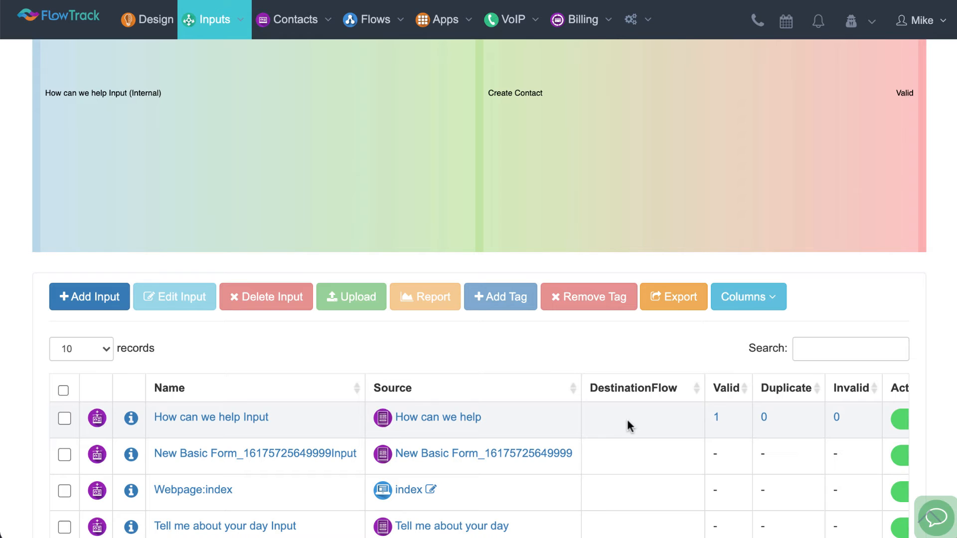
{"action": "left_click", "coordinate": [374, 20]}
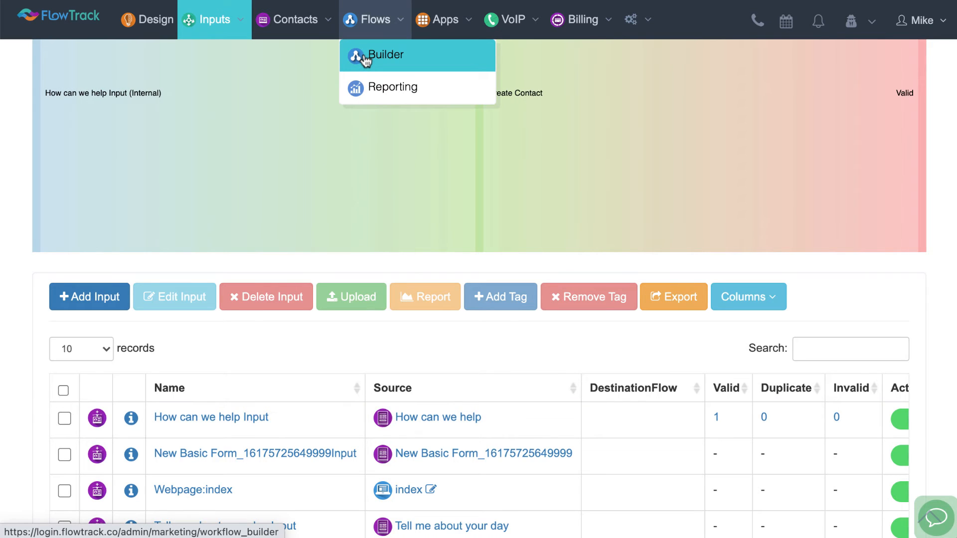
{"action": "left_click", "coordinate": [365, 58]}
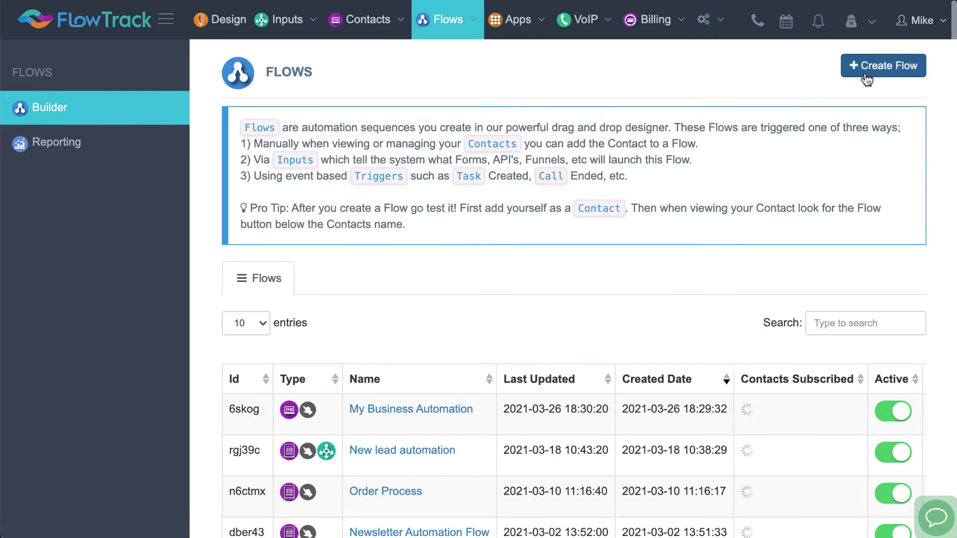
{"action": "left_click", "coordinate": [867, 73]}
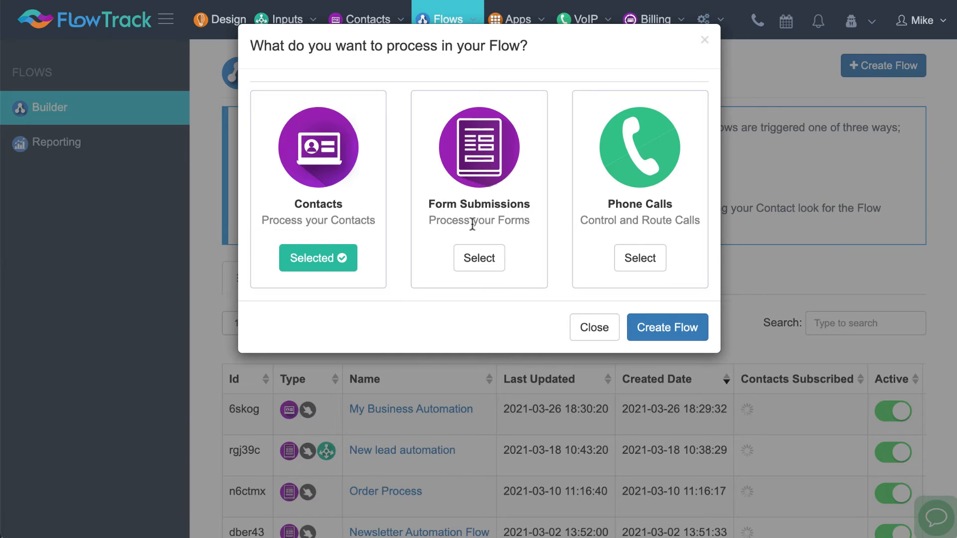
{"action": "left_click", "coordinate": [476, 258]}
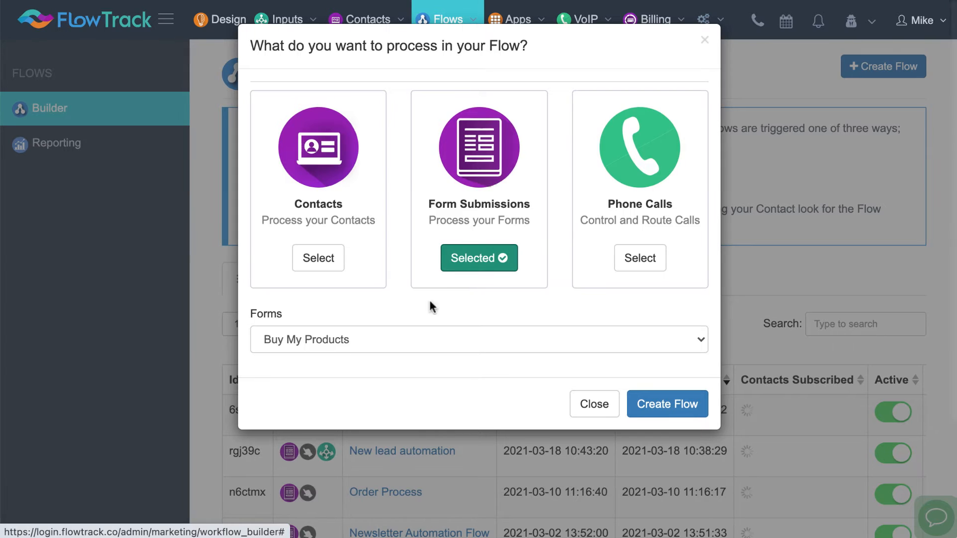
{"action": "left_click", "coordinate": [398, 335]}
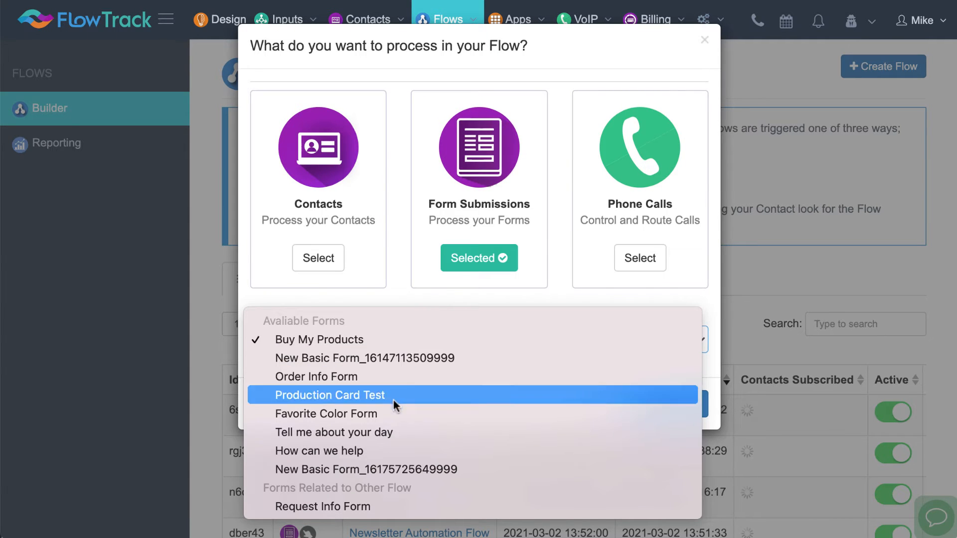
{"action": "left_click", "coordinate": [378, 450]}
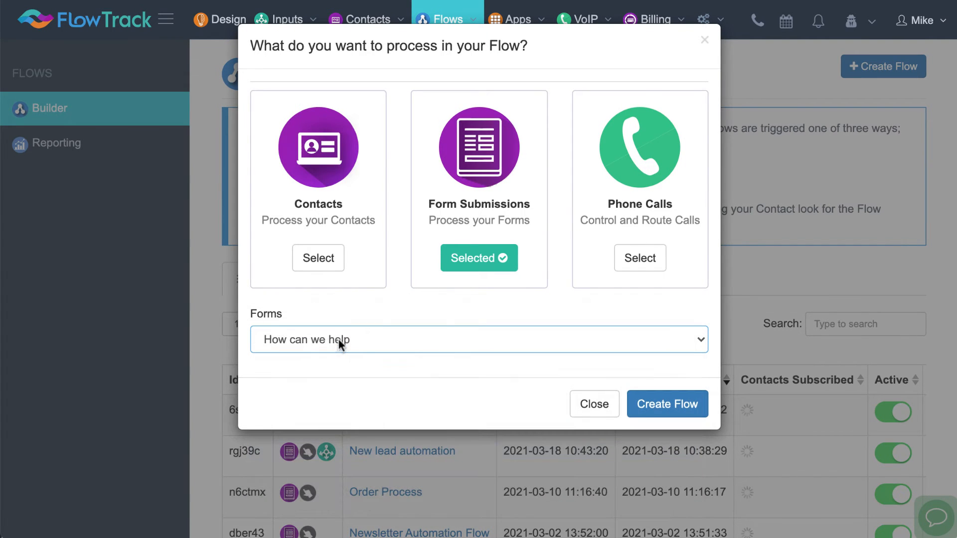
{"action": "left_click", "coordinate": [645, 407]}
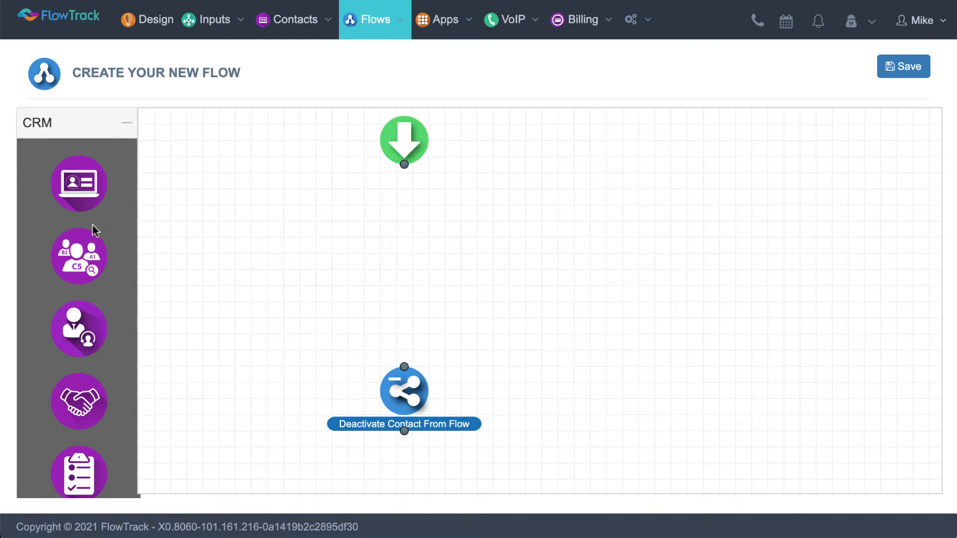
Add a tag step to the flow that applies the tag Hot LEad, and connect the start node to it
{"action": "left_click", "coordinate": [101, 132]}
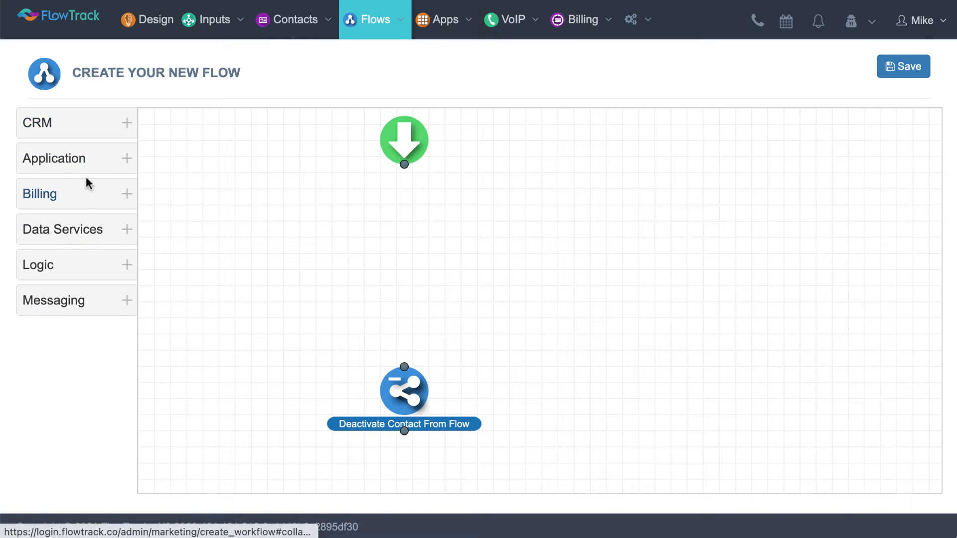
{"action": "left_click", "coordinate": [92, 230]}
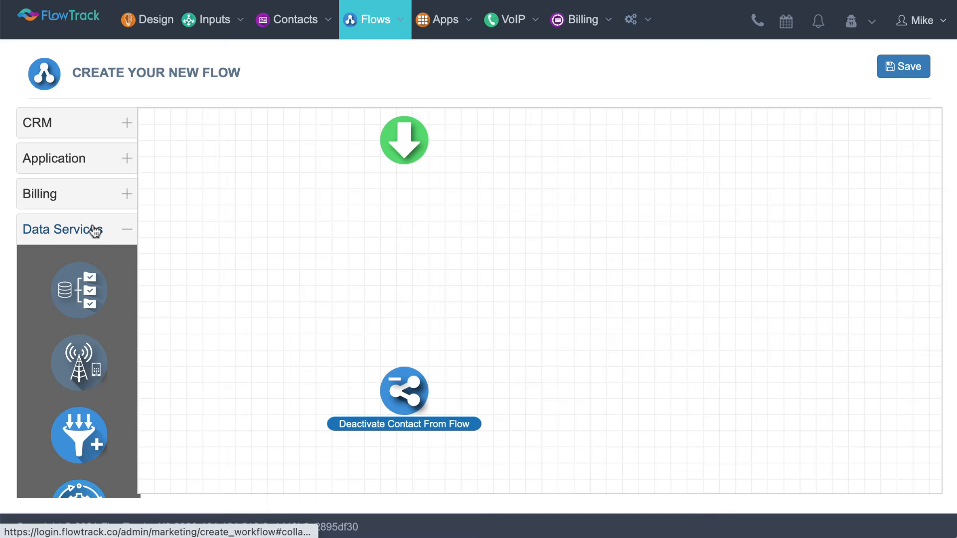
{"action": "scroll", "coordinate": [107, 279], "scroll_direction": "down", "scroll_amount": 8}
{"action": "left_click_drag", "start_coordinate": [76, 295], "coordinate": [405, 229]}
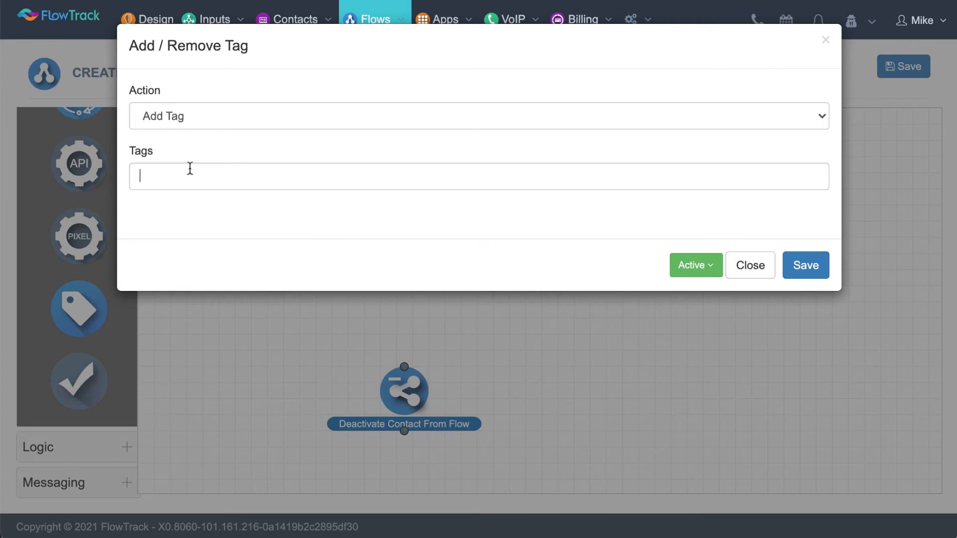
{"action": "type", "text": "Hot LEad"}
{"action": "key", "text": "Return"}
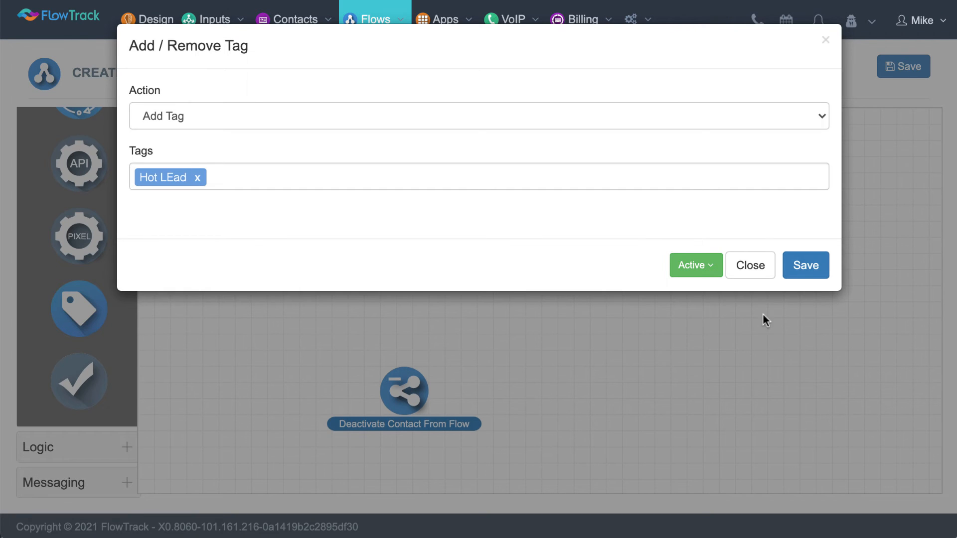
{"action": "left_click", "coordinate": [807, 268]}
{"action": "left_click_drag", "start_coordinate": [404, 164], "coordinate": [394, 230]}
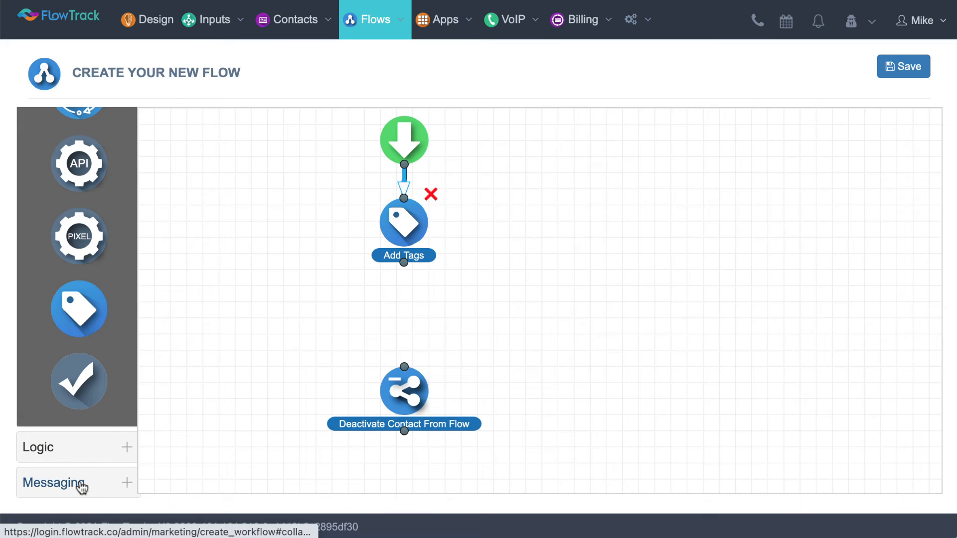
Place a Create Task step below Add Tags, assign its owner, and name the task Call Lead
{"action": "scroll", "coordinate": [95, 444], "scroll_direction": "up", "scroll_amount": 8}
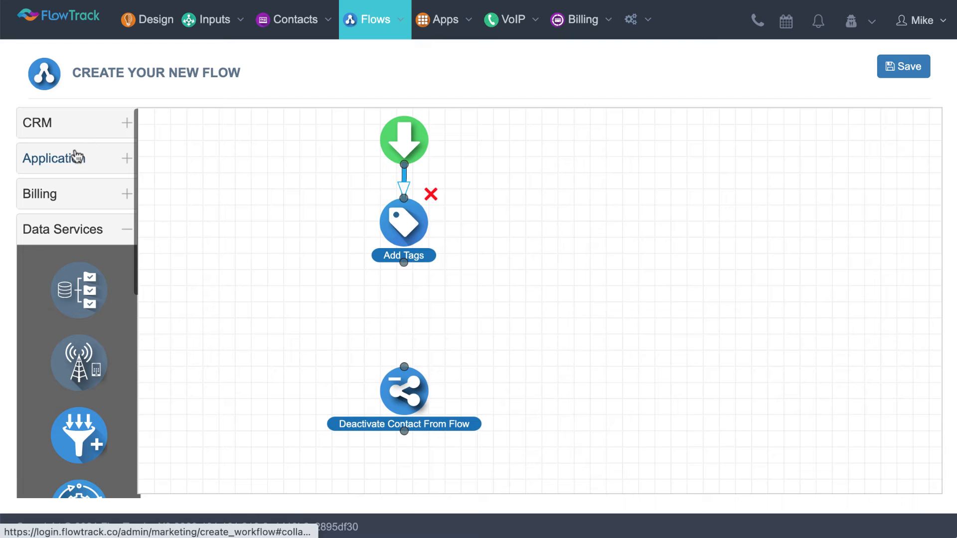
{"action": "left_click", "coordinate": [76, 158]}
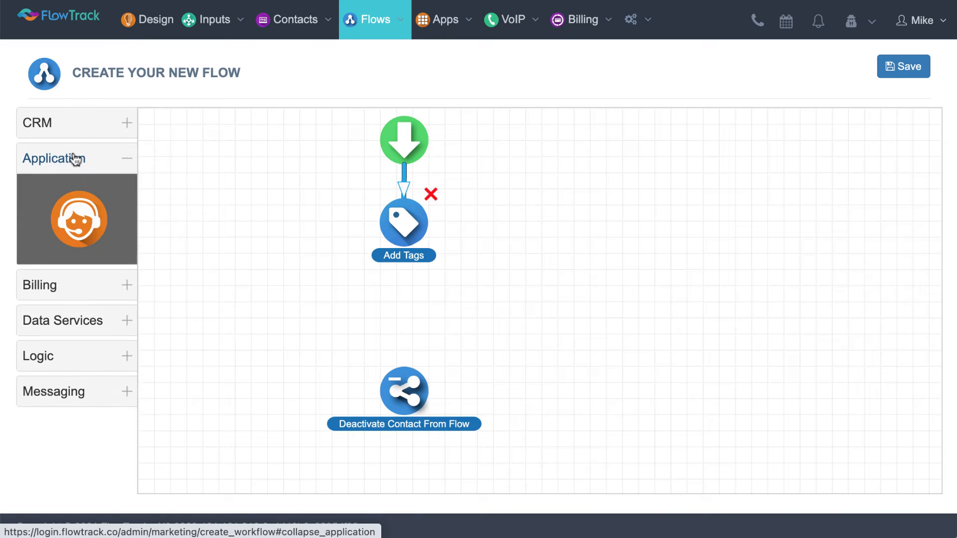
{"action": "left_click", "coordinate": [82, 126]}
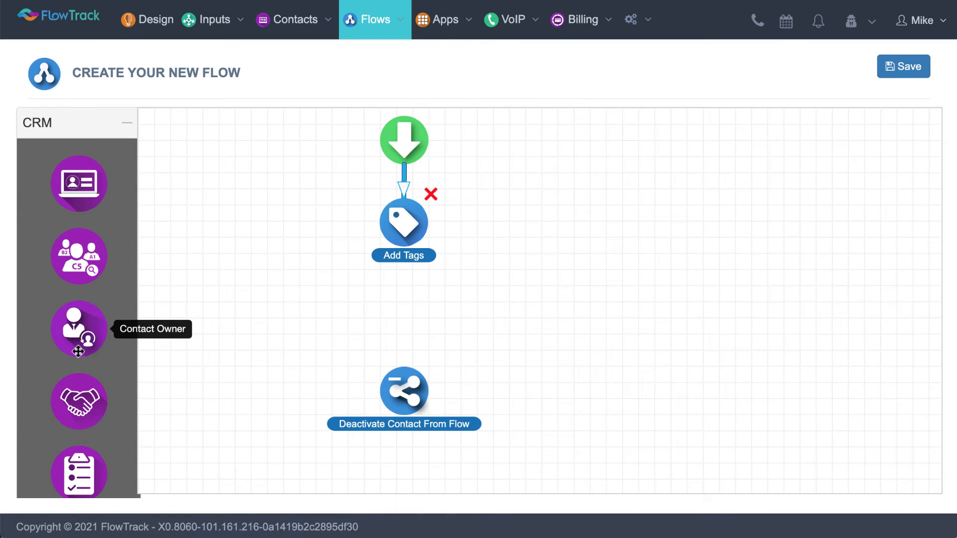
{"action": "scroll", "coordinate": [78, 351], "scroll_direction": "down", "scroll_amount": 3}
{"action": "left_click_drag", "start_coordinate": [77, 356], "coordinate": [414, 310]}
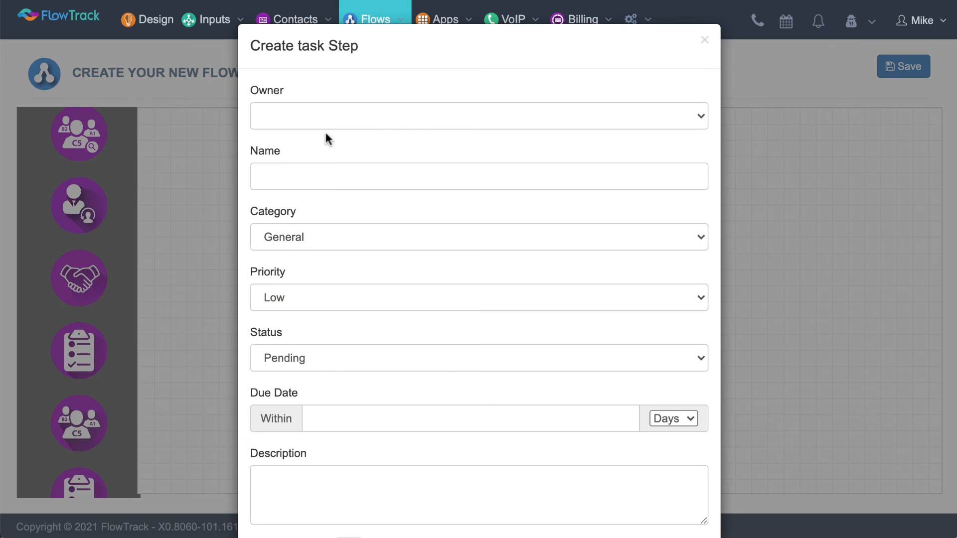
{"action": "left_click", "coordinate": [324, 116]}
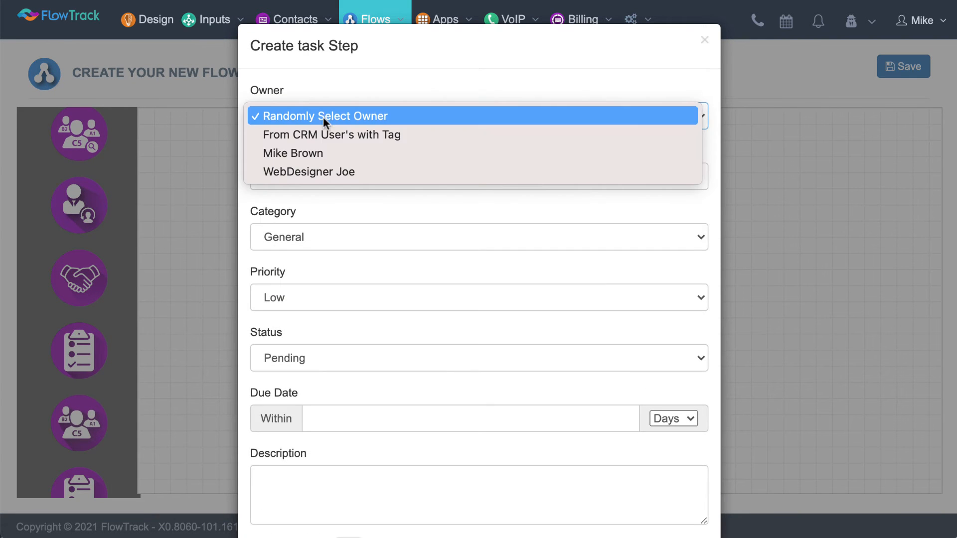
{"action": "left_click", "coordinate": [308, 153]}
{"action": "left_click", "coordinate": [310, 173]}
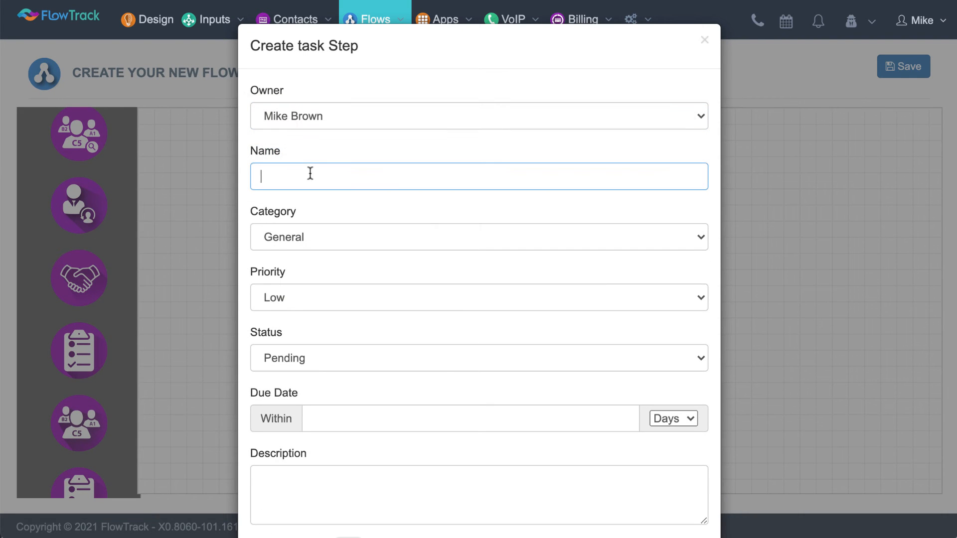
{"action": "type", "text": "Call Lead"}
Set the task's category to Call and make it due within 3 hours
{"action": "scroll", "coordinate": [404, 253], "scroll_direction": "down", "scroll_amount": 1}
{"action": "left_click", "coordinate": [412, 230]}
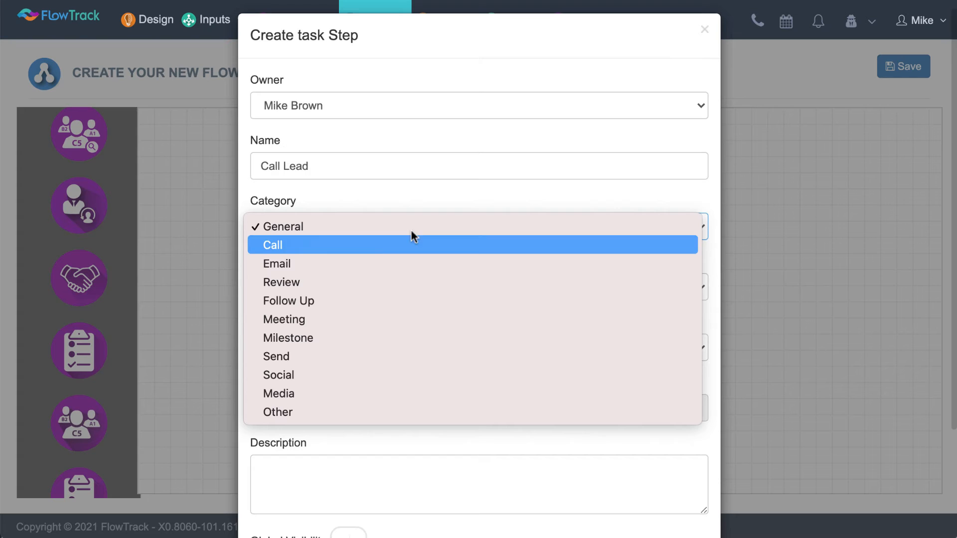
{"action": "left_click", "coordinate": [376, 245]}
{"action": "scroll", "coordinate": [374, 249], "scroll_direction": "down", "scroll_amount": 3}
{"action": "left_click", "coordinate": [363, 326]}
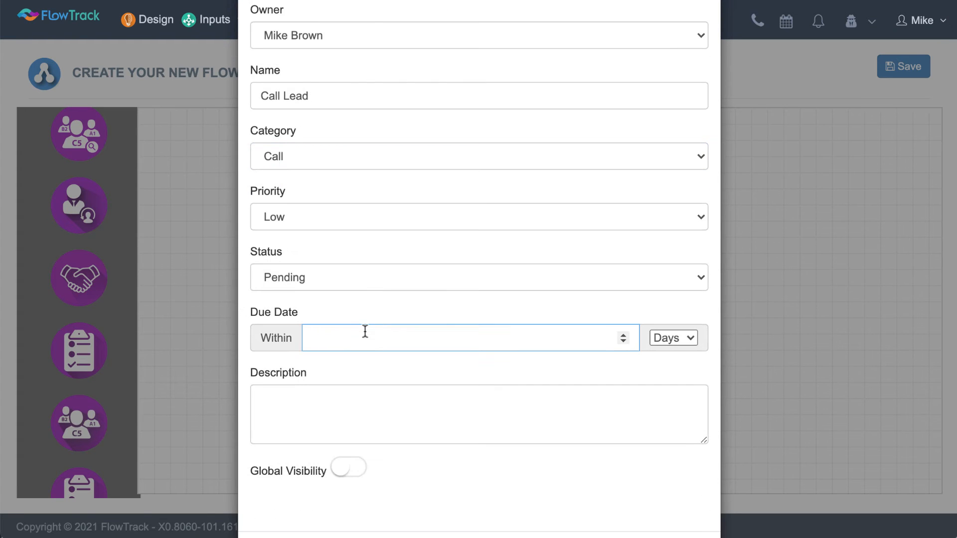
{"action": "type", "text": "3"}
{"action": "left_click", "coordinate": [673, 335]}
{"action": "left_click", "coordinate": [678, 322]}
Enter "Call lead" as the task description and save the task step
{"action": "left_click", "coordinate": [494, 399]}
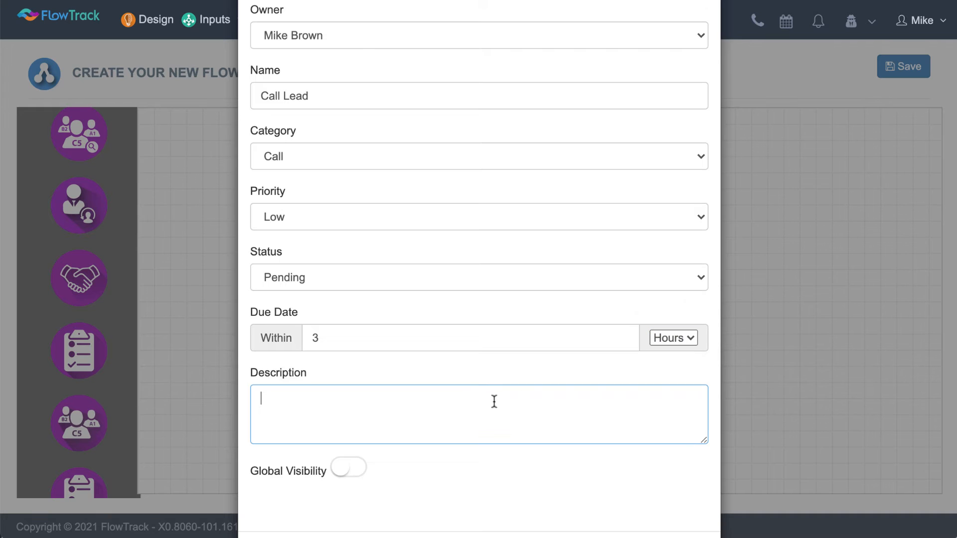
{"action": "type", "text": "Call lead"}
{"action": "scroll", "coordinate": [506, 421], "scroll_direction": "down", "scroll_amount": 2}
{"action": "left_click", "coordinate": [684, 487]}
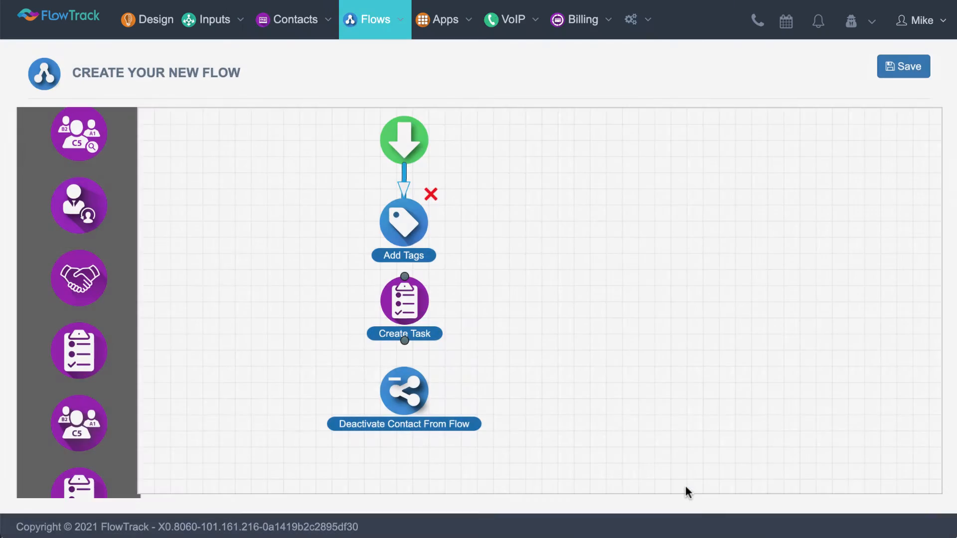
Space out the lower nodes and connect Add Tags to Create Task and Create Task to Deactivate Contact From Flow
{"action": "left_click_drag", "start_coordinate": [412, 391], "coordinate": [412, 417]}
{"action": "left_click_drag", "start_coordinate": [406, 317], "coordinate": [406, 329]}
{"action": "left_click_drag", "start_coordinate": [403, 262], "coordinate": [402, 290]}
{"action": "mouse_move", "coordinate": [402, 353]}
{"action": "left_mouse_down"}
{"action": "mouse_move", "coordinate": [402, 385]}
{"action": "mouse_move", "coordinate": [412, 388]}
{"action": "left_mouse_up"}
{"action": "left_click_drag", "start_coordinate": [404, 328], "coordinate": [405, 330]}
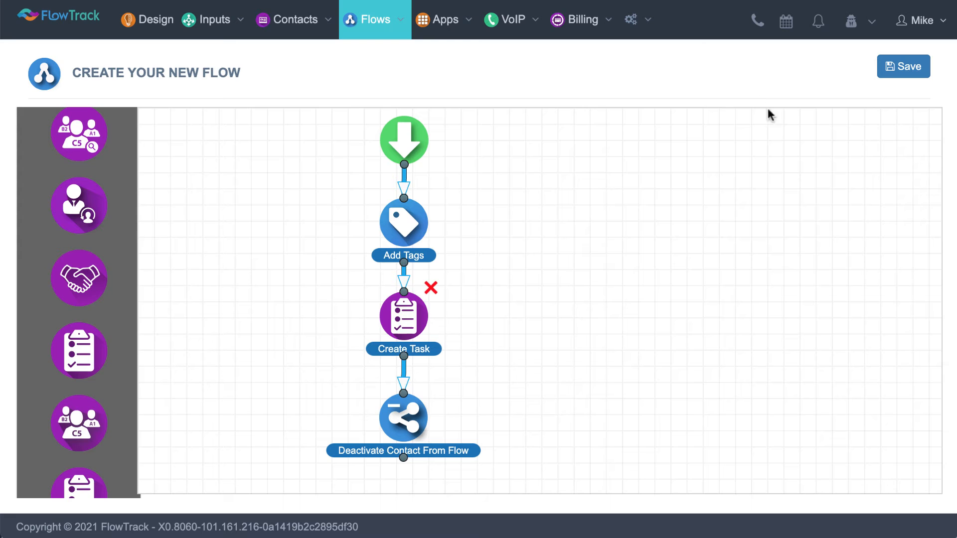
Save the flow design, keeping Contact Received From Input(s) as its trigger event
{"action": "left_click", "coordinate": [900, 71]}
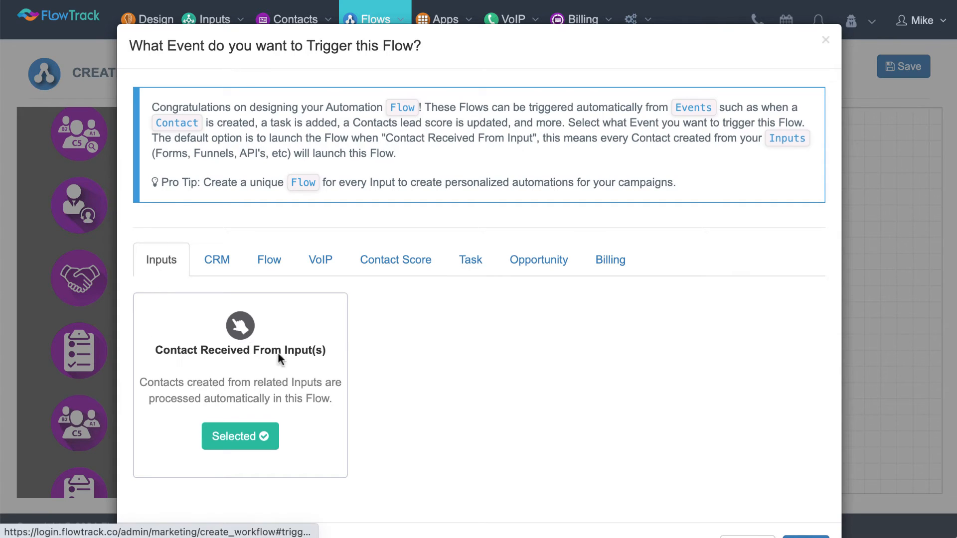
{"action": "left_click_drag", "start_coordinate": [155, 350], "coordinate": [257, 350]}
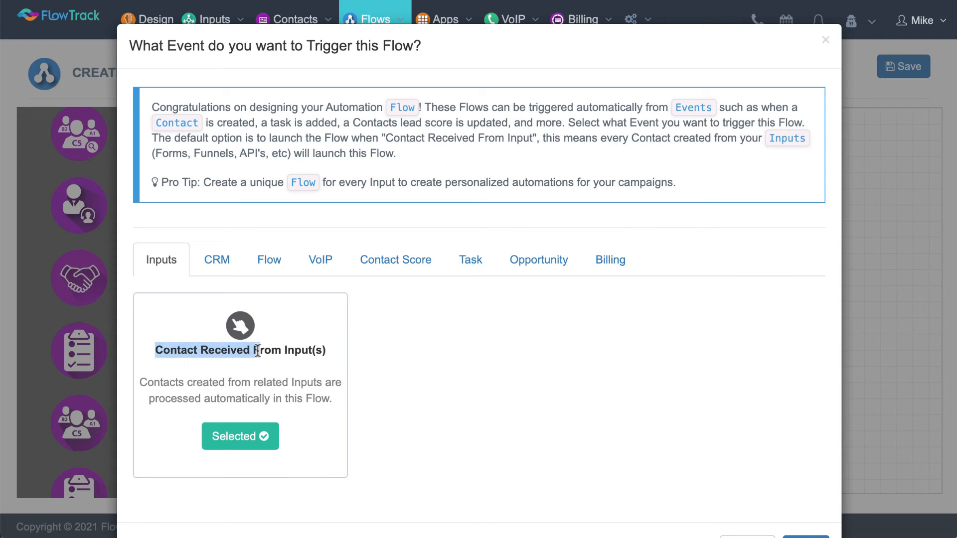
{"action": "scroll", "coordinate": [257, 351], "scroll_direction": "down", "scroll_amount": 2}
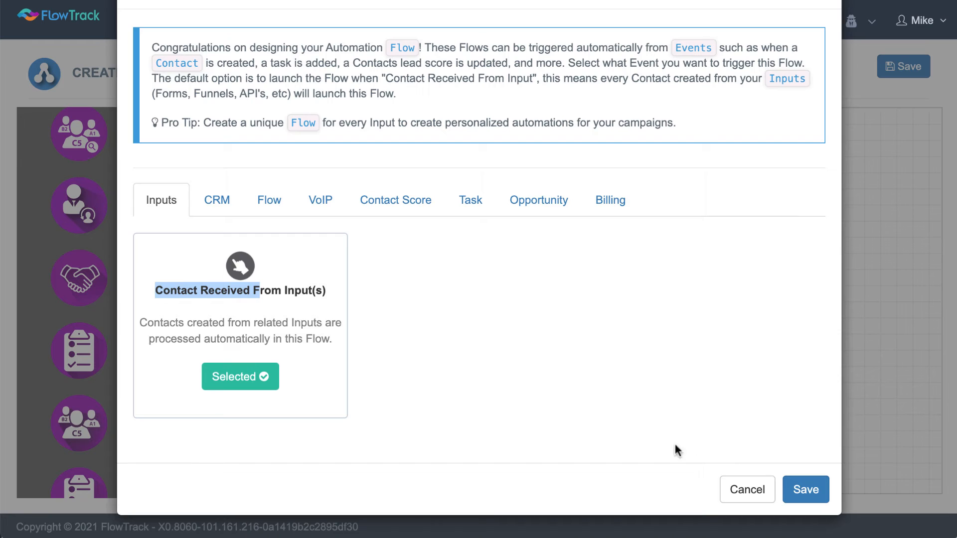
{"action": "left_click", "coordinate": [459, 425]}
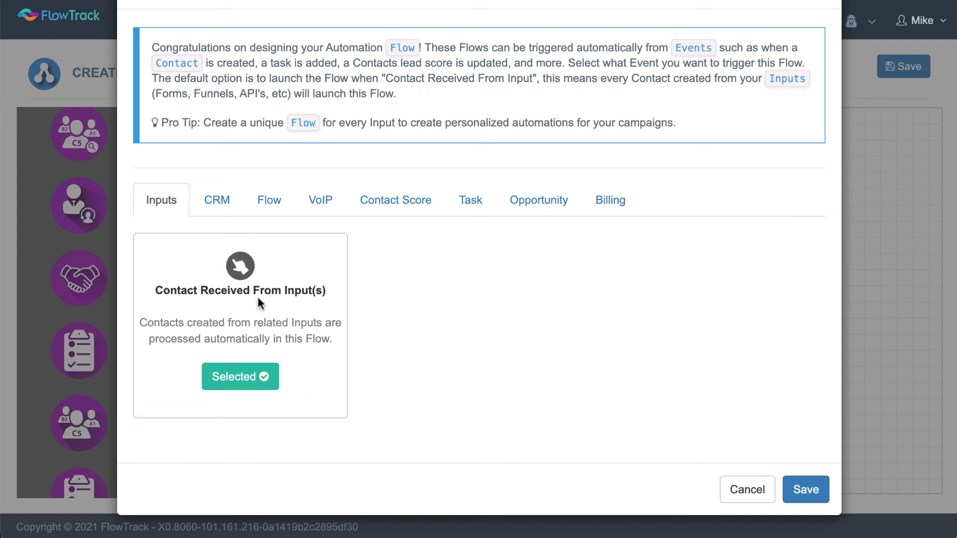
{"action": "left_click", "coordinate": [794, 494]}
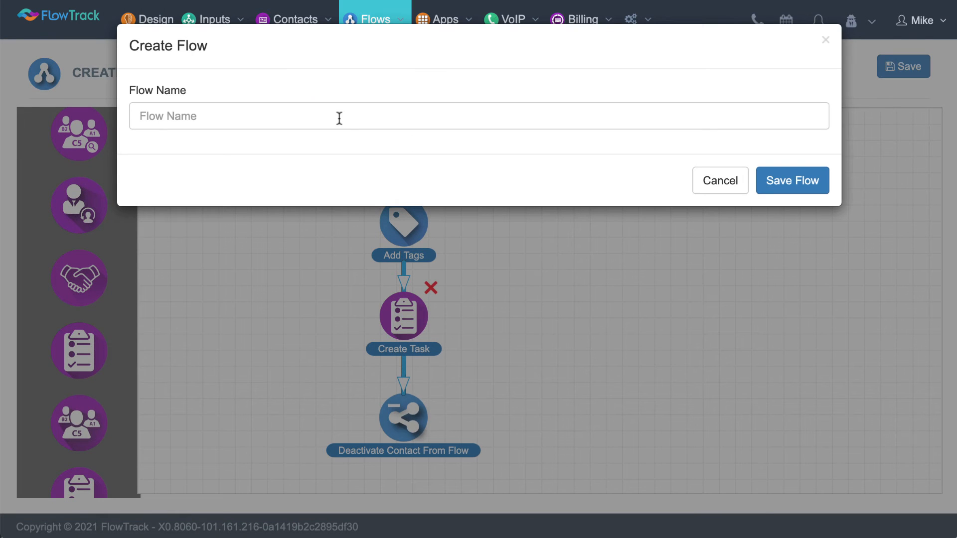
Name the flow New Lead Flow and save it
{"action": "left_click", "coordinate": [339, 118]}
{"action": "type", "text": "New Lead Flow"}
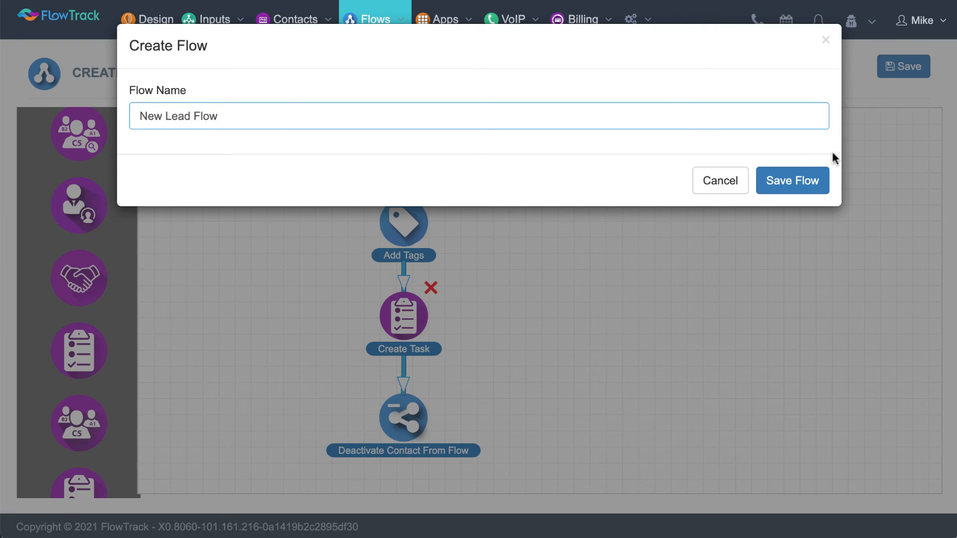
{"action": "left_click", "coordinate": [805, 180]}
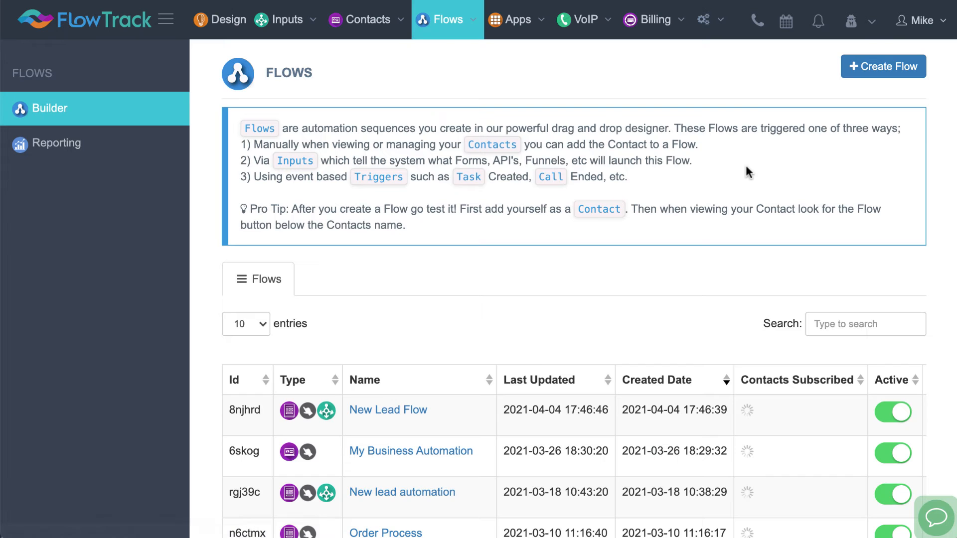
Return to the Inputs dashboard and examine the diagram linking How can we help Input to its flow
{"action": "mouse_move", "coordinate": [273, 33]}
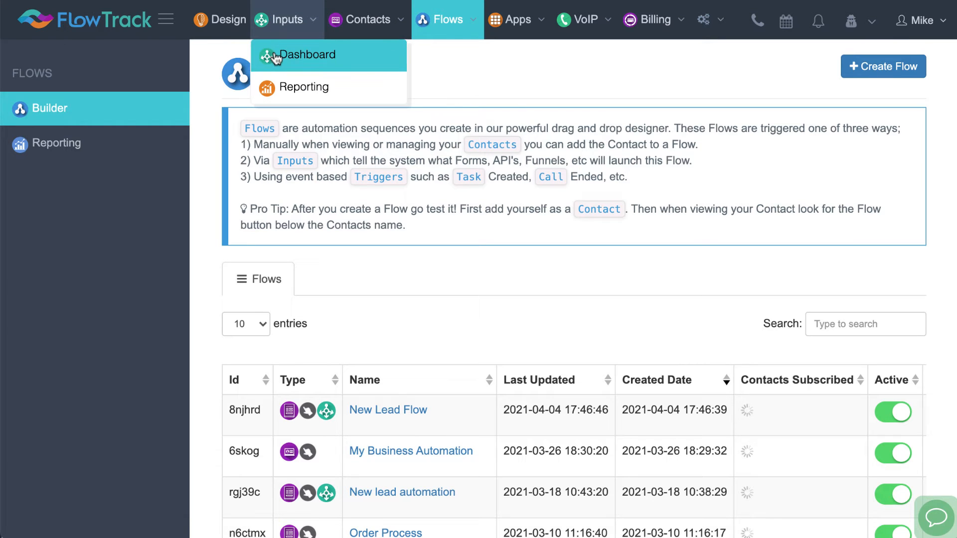
{"action": "left_click", "coordinate": [275, 55]}
{"action": "scroll", "coordinate": [393, 199], "scroll_direction": "down", "scroll_amount": 1}
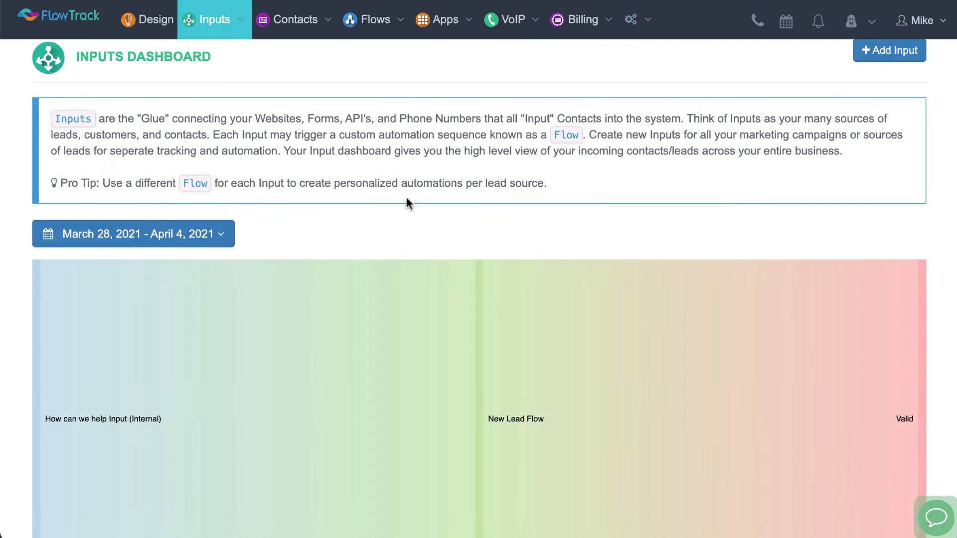
{"action": "scroll", "coordinate": [406, 198], "scroll_direction": "down", "scroll_amount": 8}
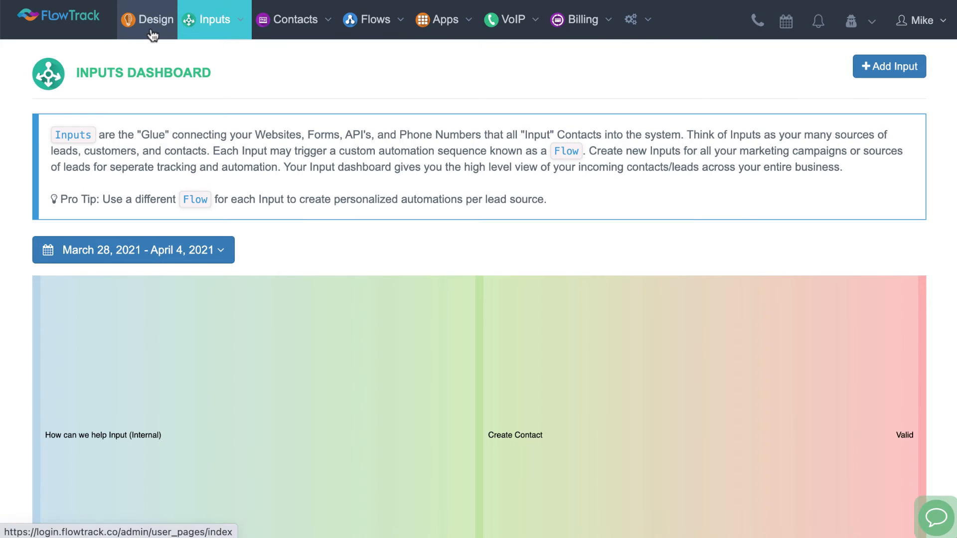
In the Design section, create a new website project named First Website
{"action": "left_click", "coordinate": [152, 34]}
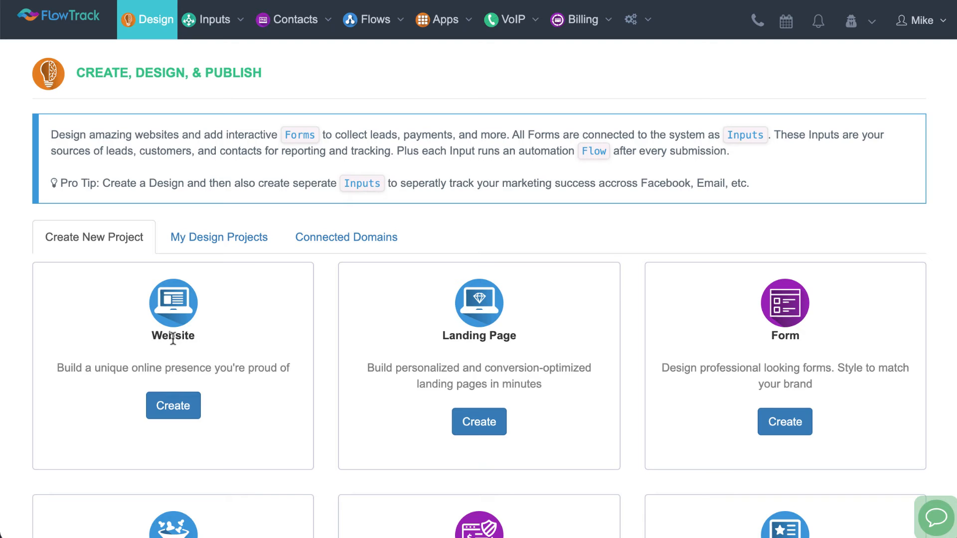
{"action": "scroll", "coordinate": [173, 337], "scroll_direction": "down", "scroll_amount": 4}
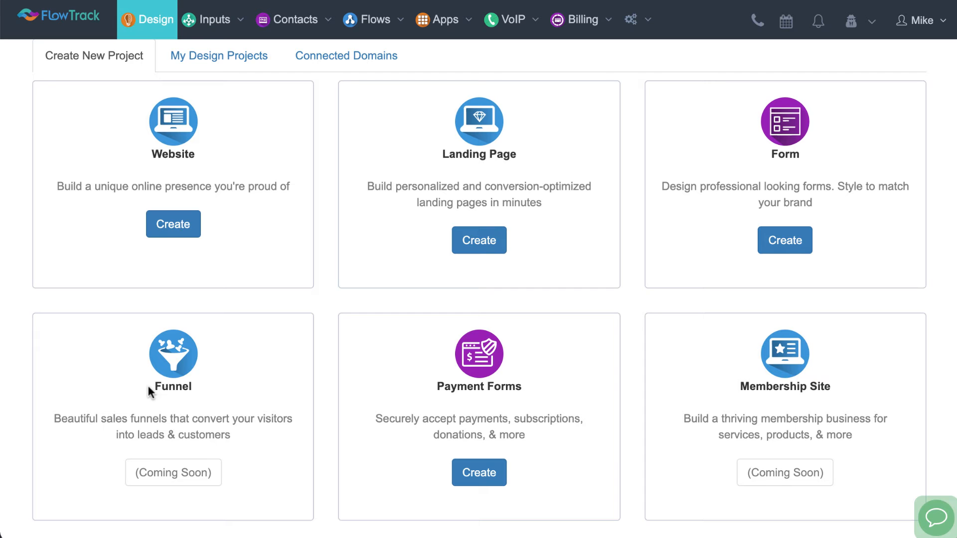
{"action": "scroll", "coordinate": [150, 391], "scroll_direction": "up", "scroll_amount": 1}
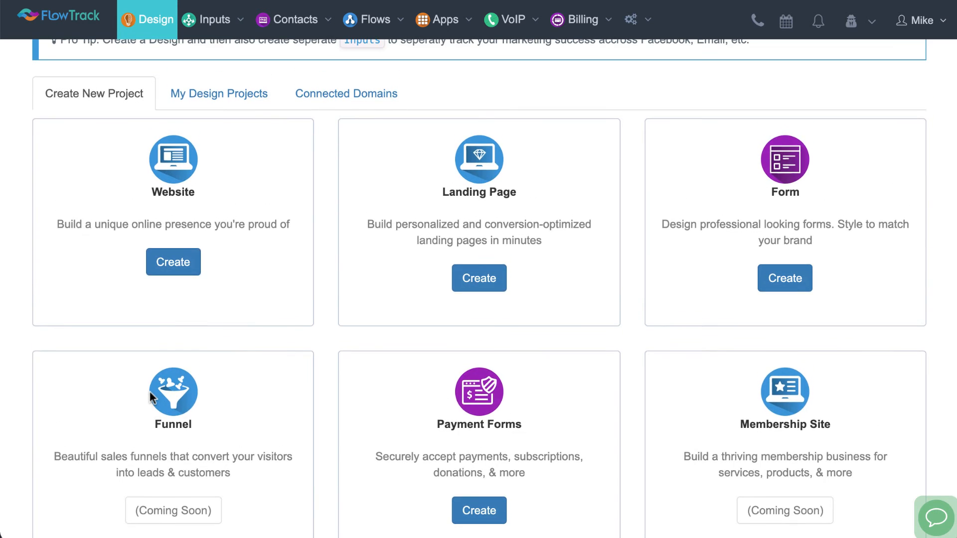
{"action": "scroll", "coordinate": [149, 391], "scroll_direction": "up", "scroll_amount": 2}
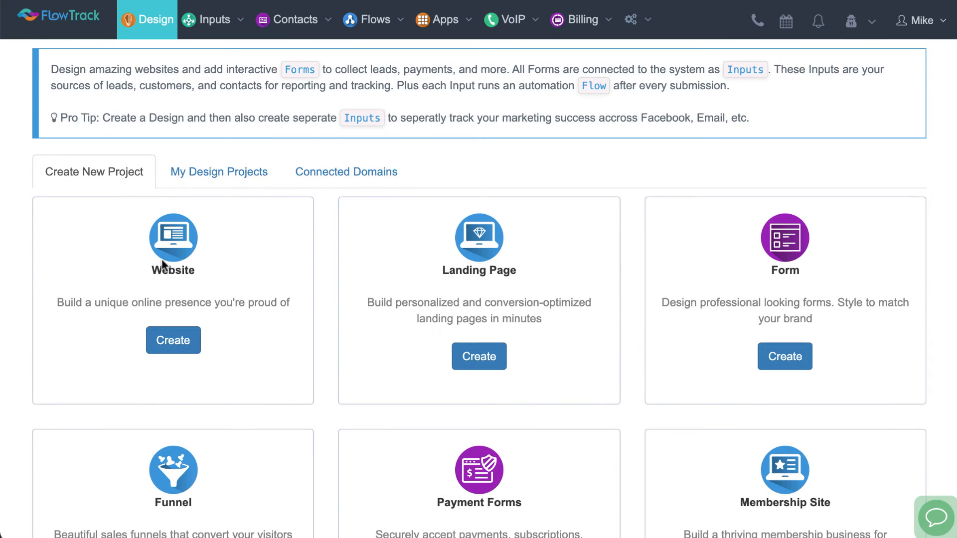
{"action": "left_click", "coordinate": [169, 340]}
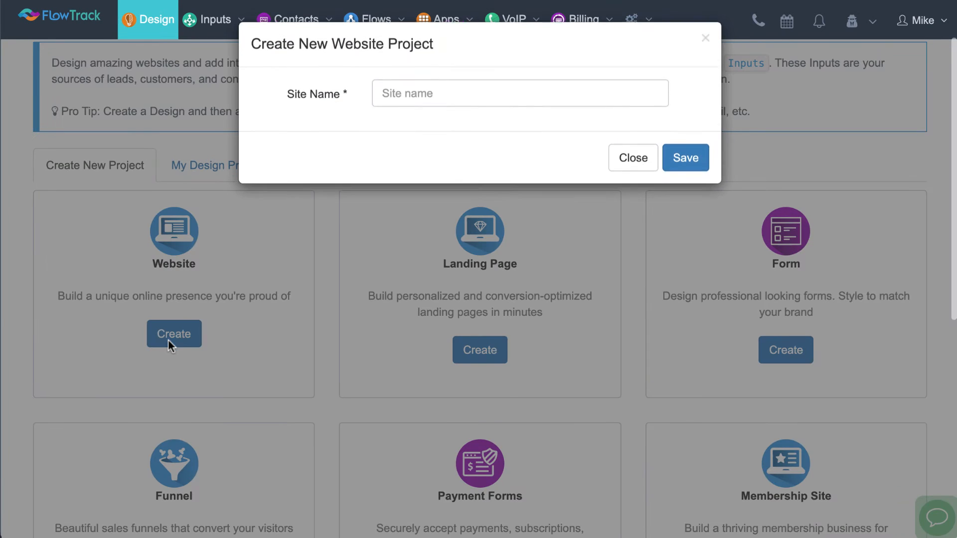
{"action": "left_click", "coordinate": [417, 92]}
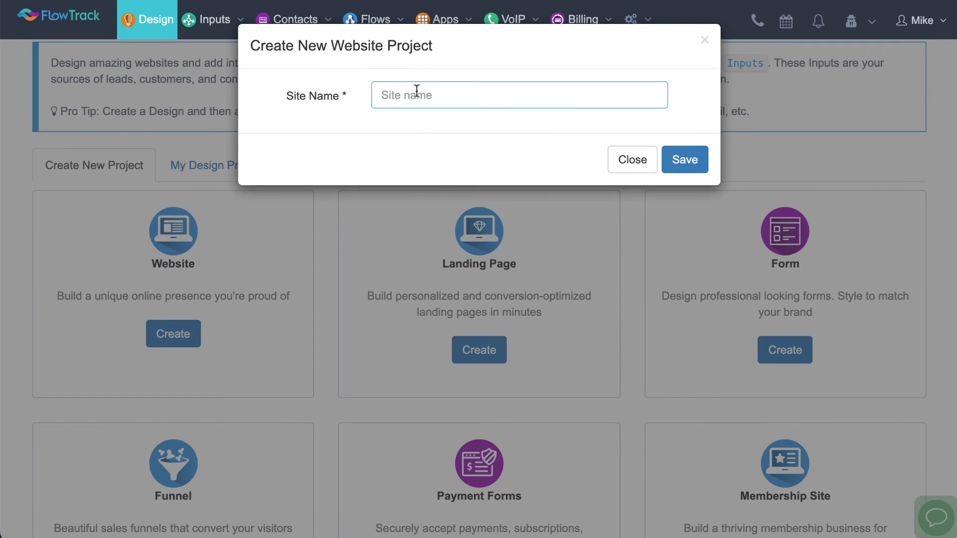
{"action": "type", "text": "First Website"}
{"action": "left_click", "coordinate": [682, 165]}
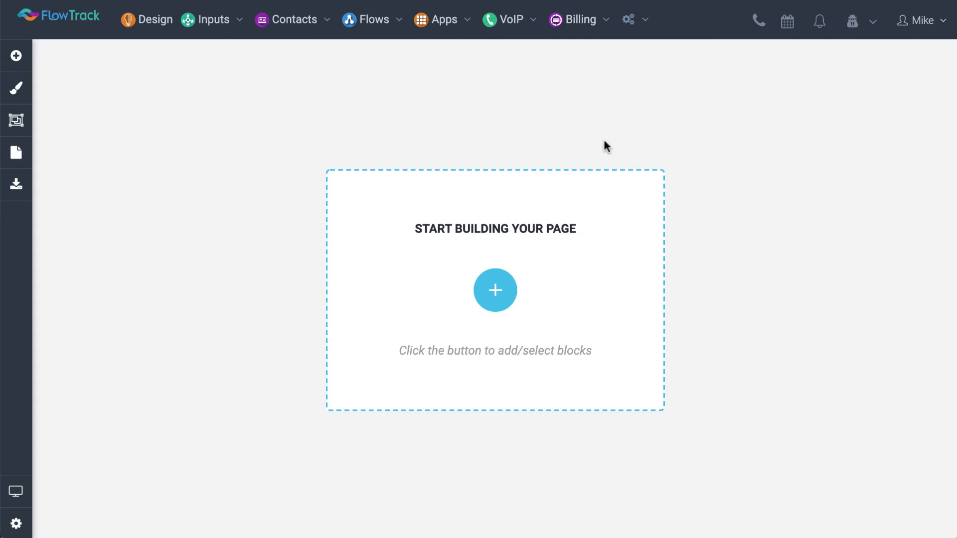
Import the Young StartUp web template as the site's starting page
{"action": "left_click", "coordinate": [496, 294]}
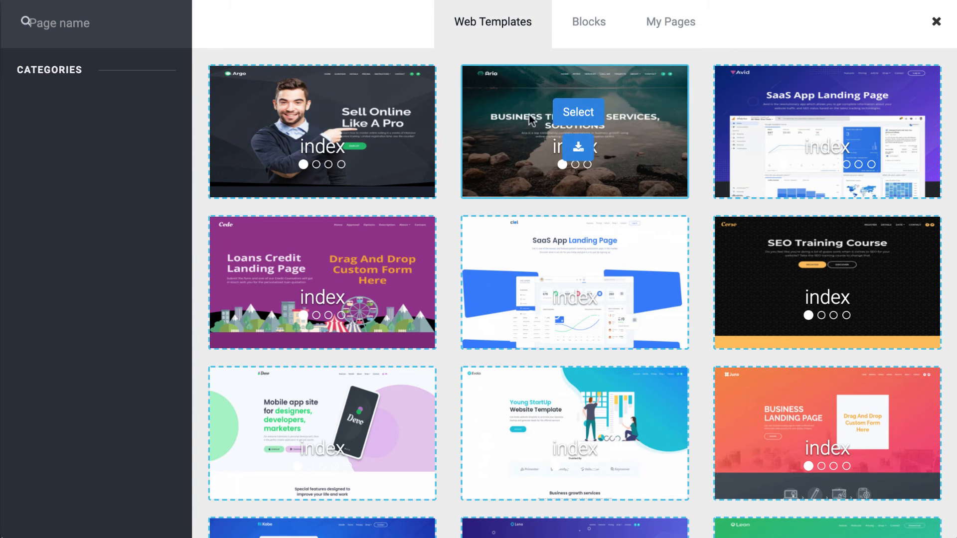
{"action": "left_click", "coordinate": [593, 26]}
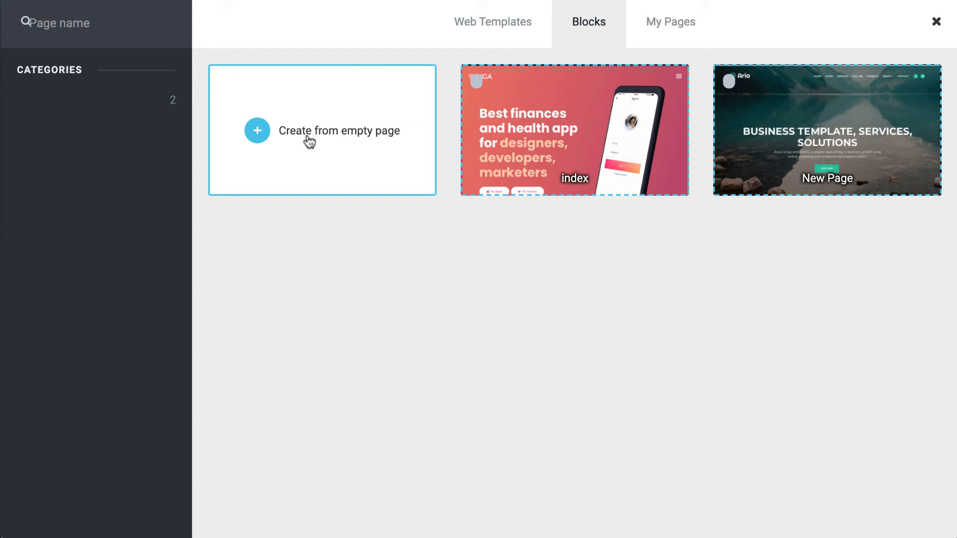
{"action": "left_click", "coordinate": [501, 26]}
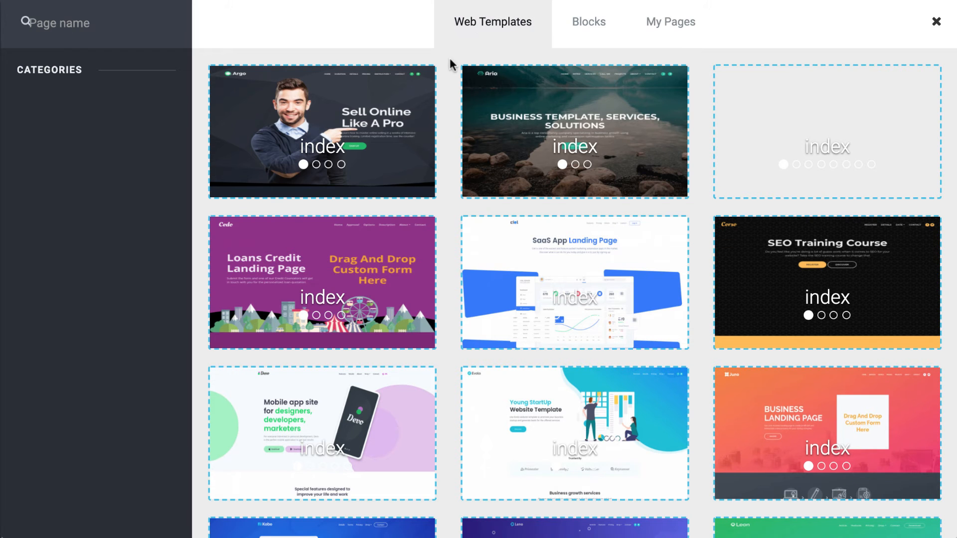
{"action": "scroll", "coordinate": [451, 63], "scroll_direction": "down", "scroll_amount": 2}
{"action": "mouse_move", "coordinate": [577, 182]}
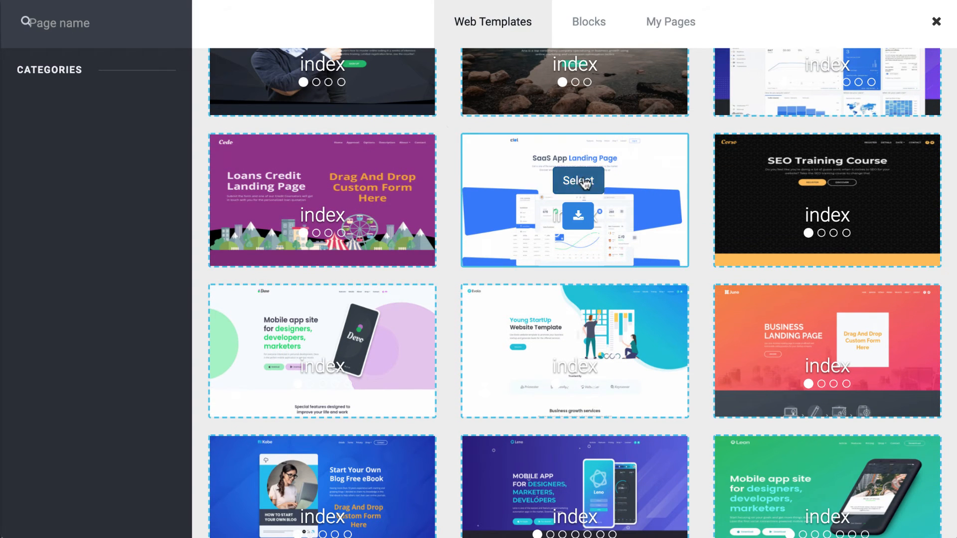
{"action": "mouse_move", "coordinate": [581, 335]}
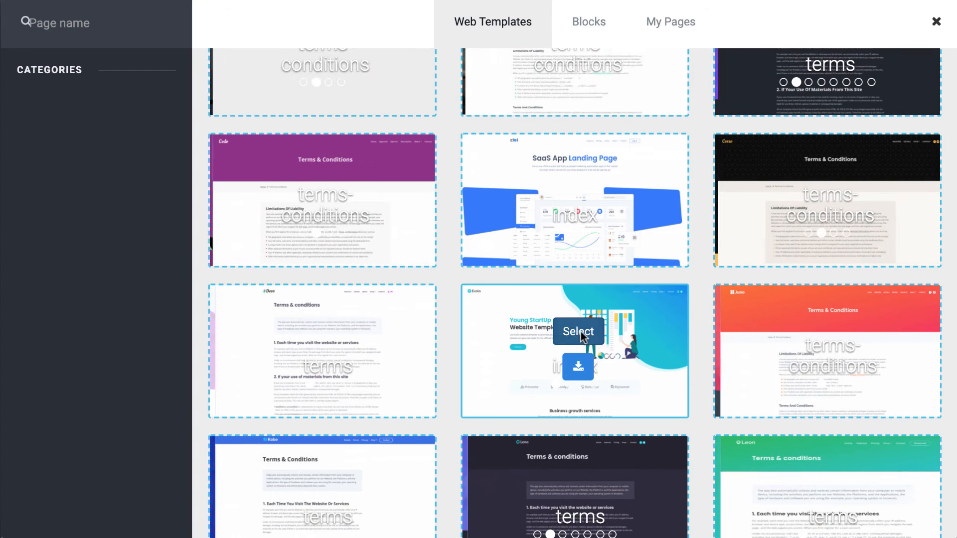
{"action": "left_click", "coordinate": [581, 331]}
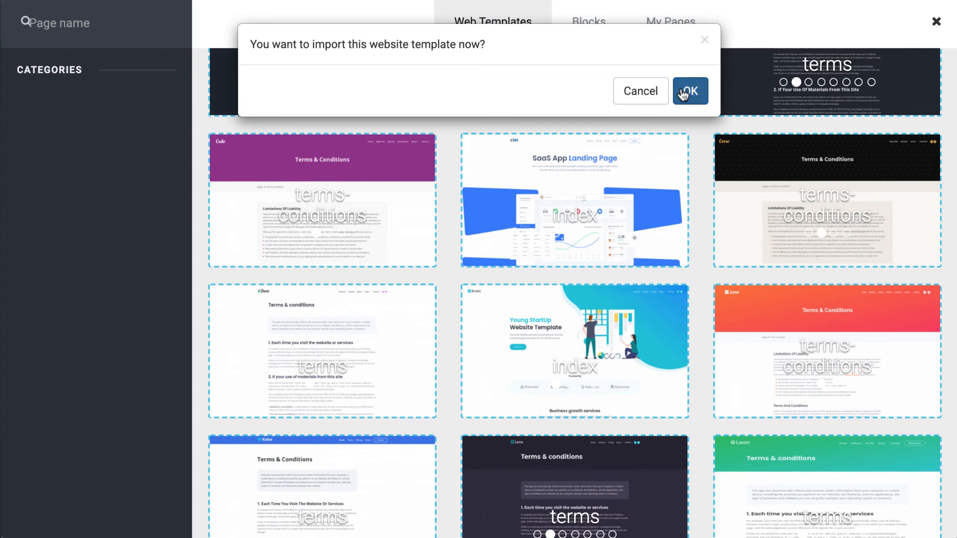
{"action": "left_click", "coordinate": [682, 93]}
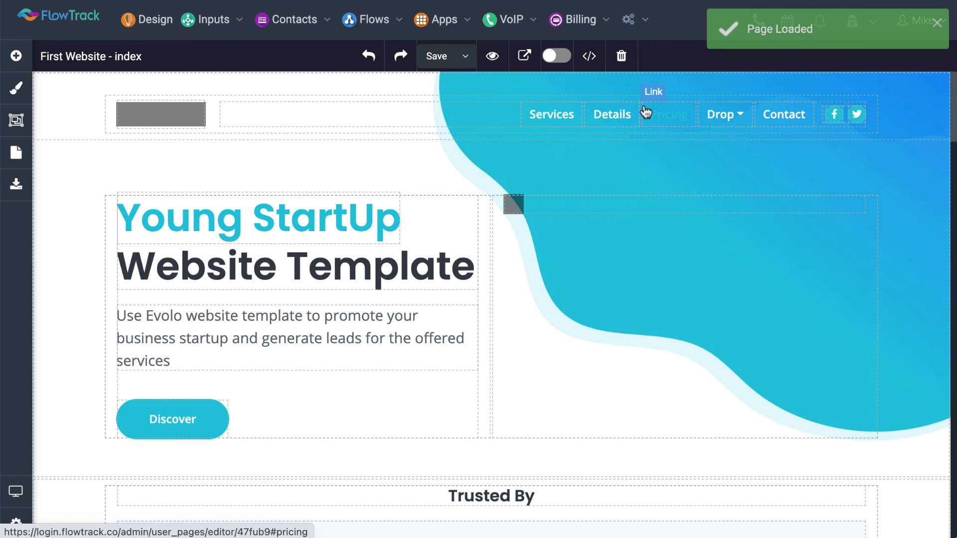
Replace the word Website in the page's main heading with HELLO
{"action": "left_click", "coordinate": [304, 282]}
{"action": "double_click", "coordinate": [152, 268]}
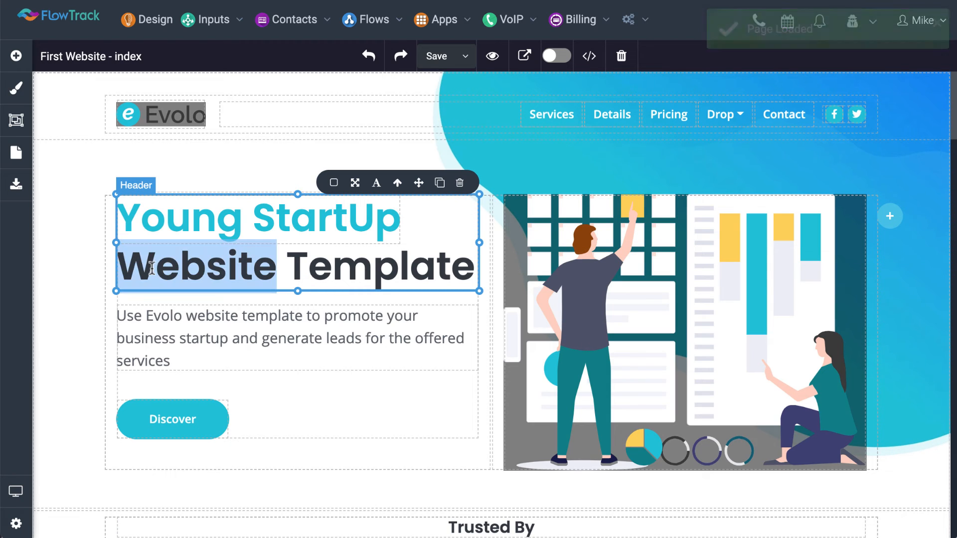
{"action": "type", "text": "HE"}
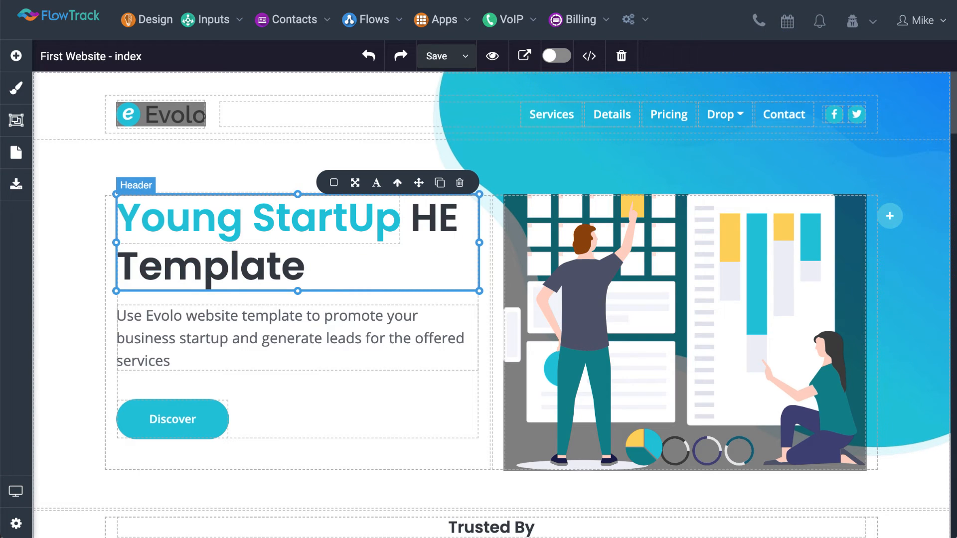
{"action": "type", "text": "LLO"}
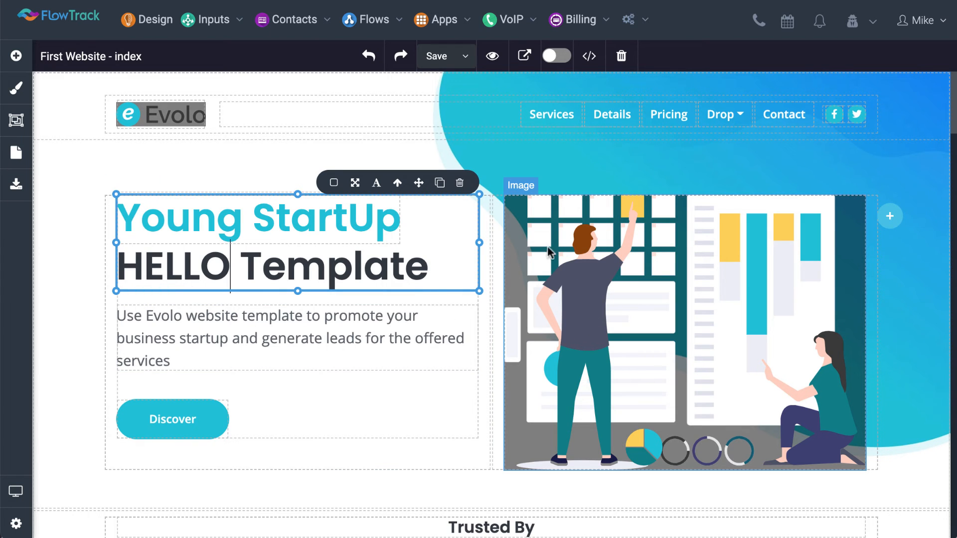
Replace the illustration beside the main heading with the Polynesia island photo found by searching the image assets for blue
{"action": "double_click", "coordinate": [566, 280]}
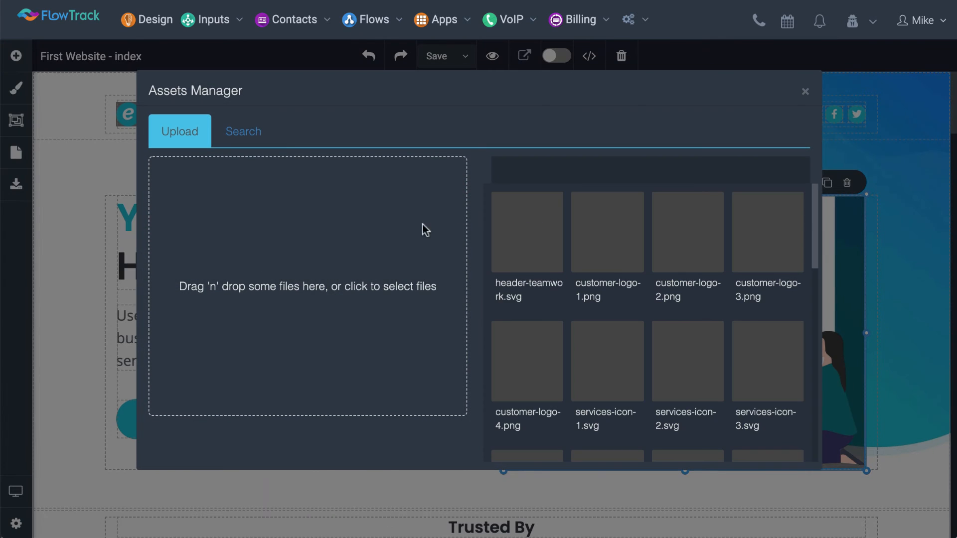
{"action": "left_click", "coordinate": [239, 134]}
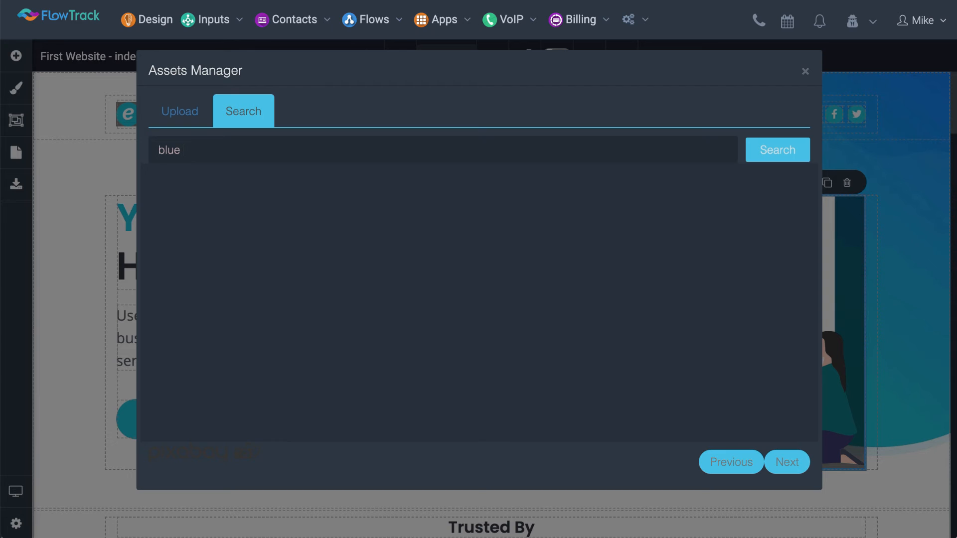
{"action": "key", "text": "Return"}
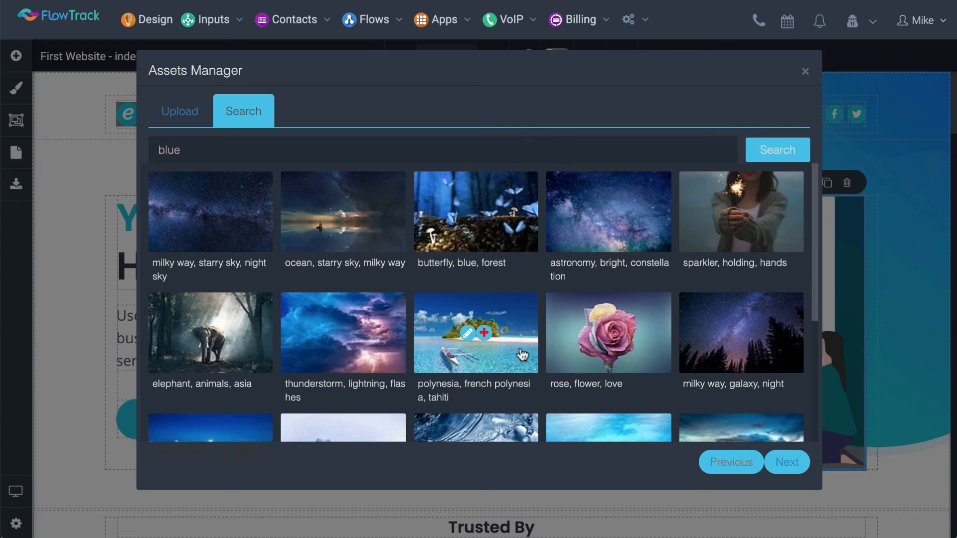
{"action": "left_click", "coordinate": [504, 354]}
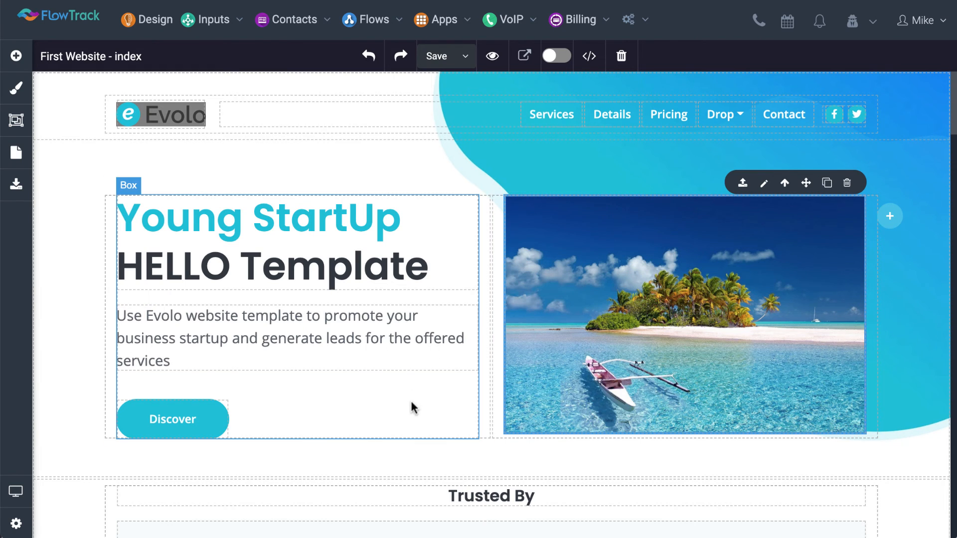
Delete the photo of the woman holding a phone beside the Goals Setting text
{"action": "scroll", "coordinate": [425, 379], "scroll_direction": "down", "scroll_amount": 10}
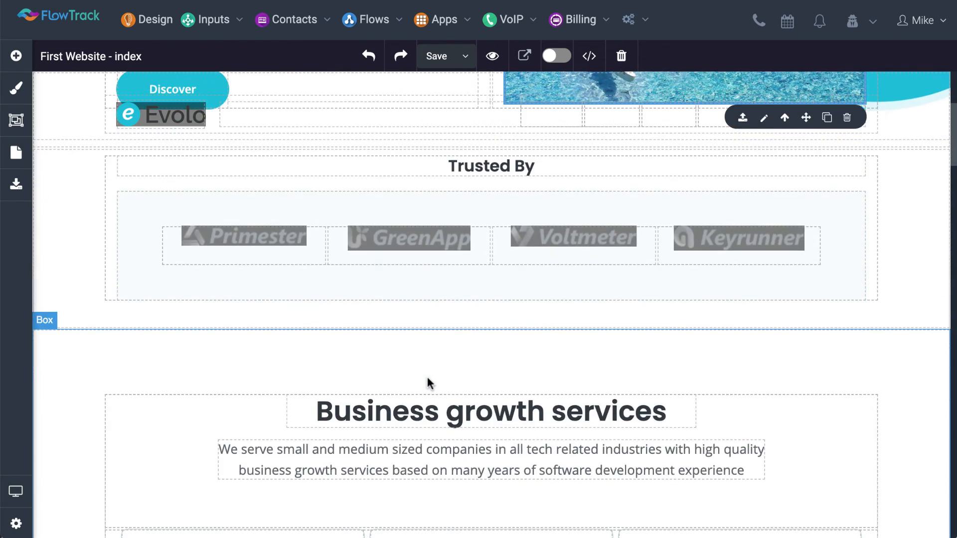
{"action": "scroll", "coordinate": [427, 381], "scroll_direction": "down", "scroll_amount": 10}
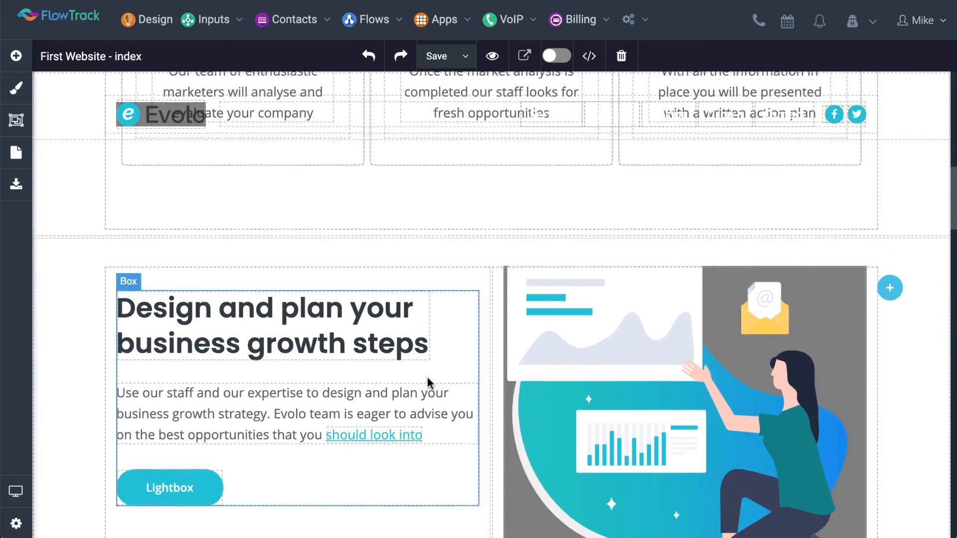
{"action": "scroll", "coordinate": [428, 382], "scroll_direction": "down", "scroll_amount": 10}
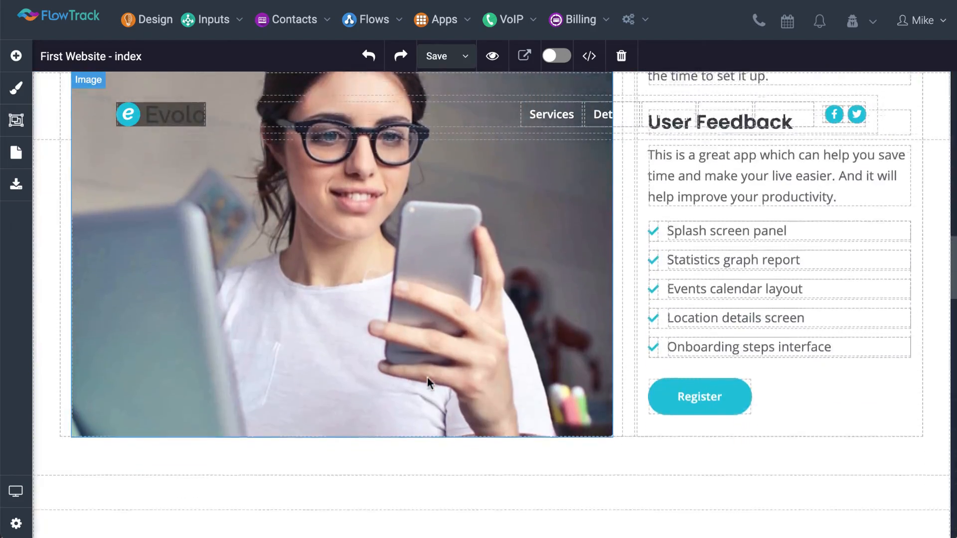
{"action": "scroll", "coordinate": [427, 377], "scroll_direction": "down", "scroll_amount": 3}
{"action": "scroll", "coordinate": [426, 377], "scroll_direction": "up", "scroll_amount": 10}
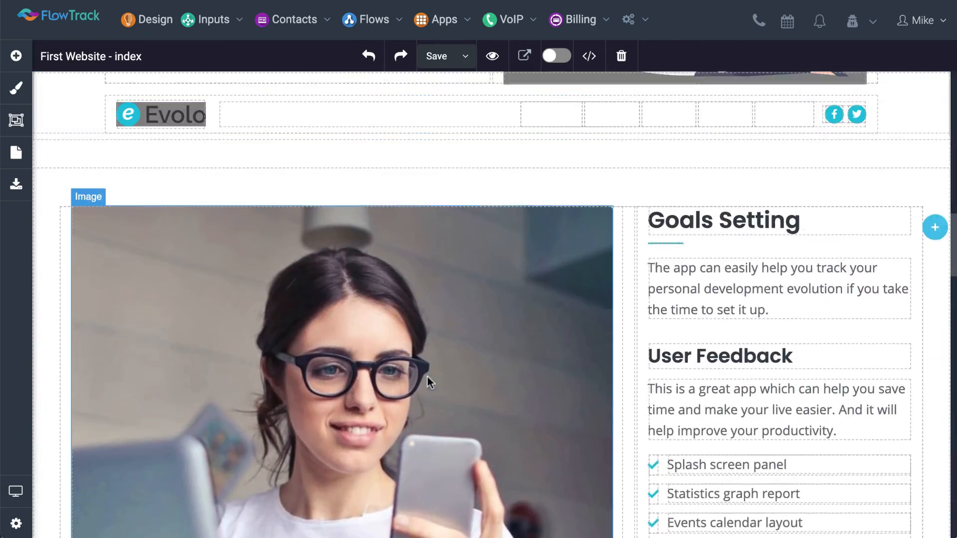
{"action": "left_click", "coordinate": [160, 259]}
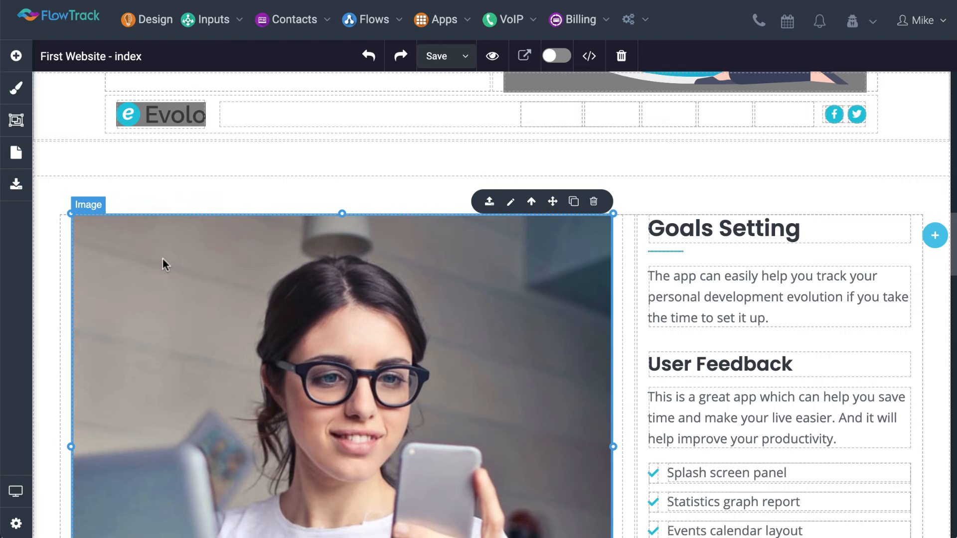
{"action": "key", "text": "Delete"}
{"action": "left_click", "coordinate": [161, 271]}
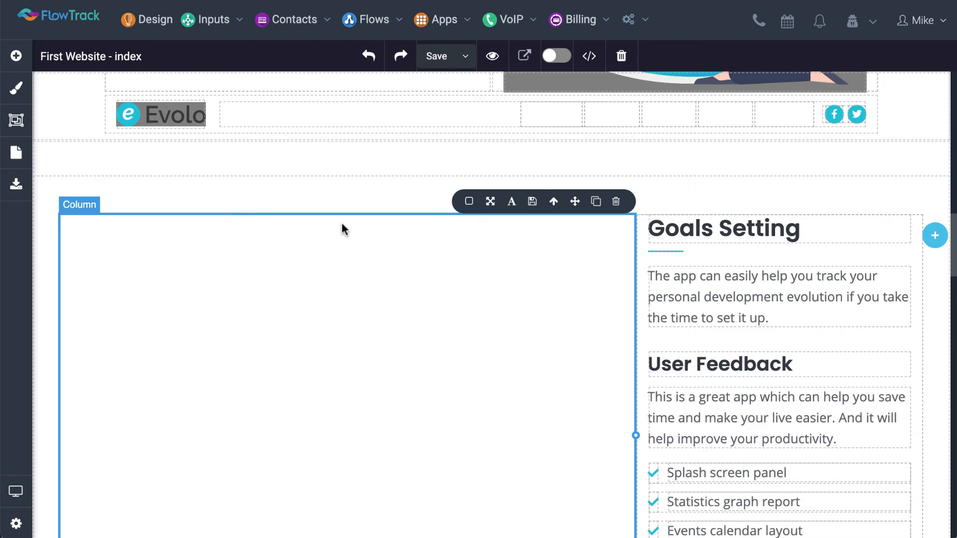
Undo the deletion of the photo beside Goals Setting and remove that photo again
{"action": "left_click", "coordinate": [369, 56]}
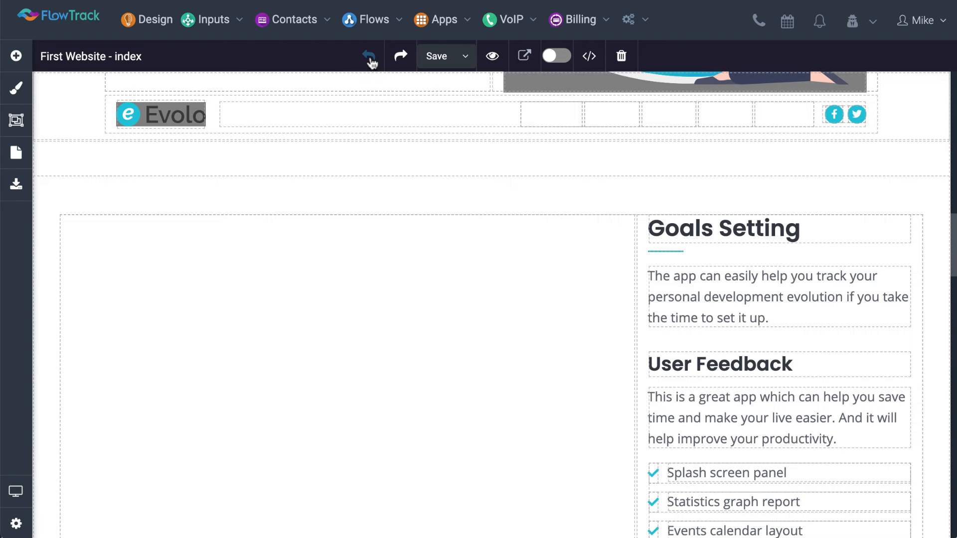
{"action": "left_click", "coordinate": [381, 285]}
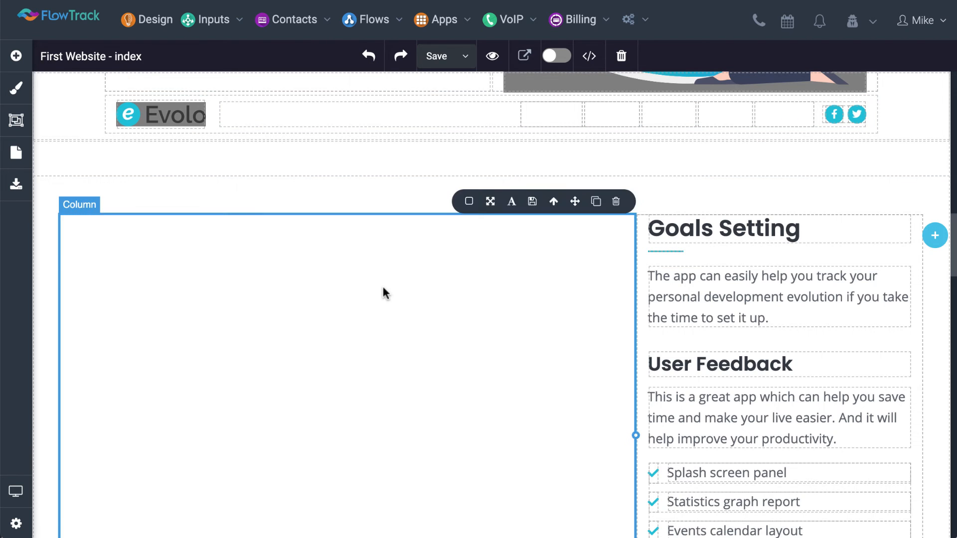
{"action": "left_click", "coordinate": [368, 63]}
{"action": "left_click", "coordinate": [368, 64]}
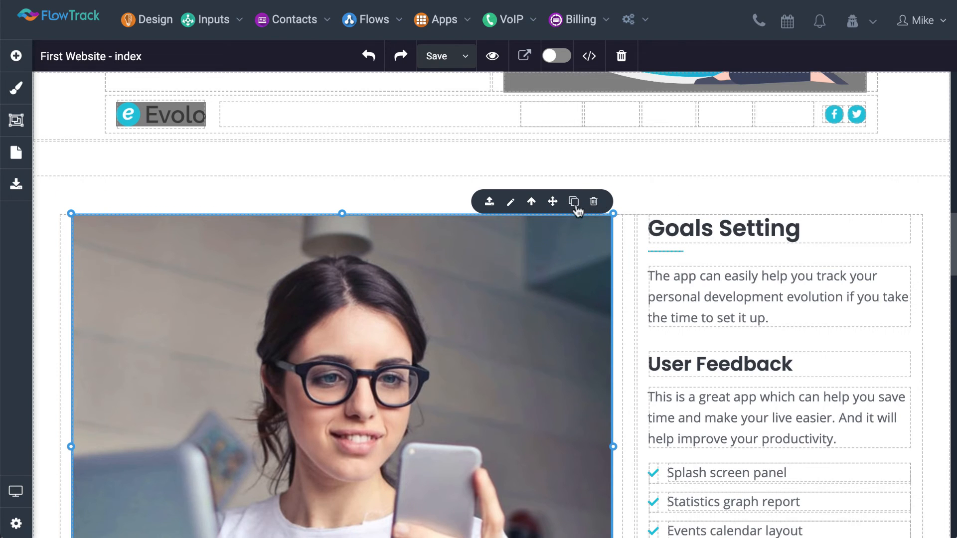
{"action": "left_click", "coordinate": [593, 202]}
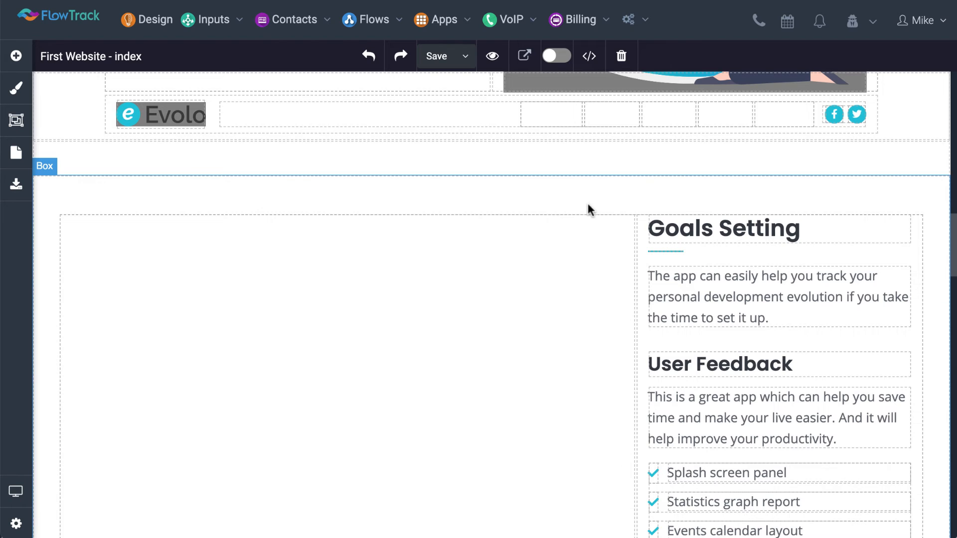
Colour the Goals Setting heading blue (4A90E2) and set its font size to 37 px
{"action": "left_click", "coordinate": [676, 229]}
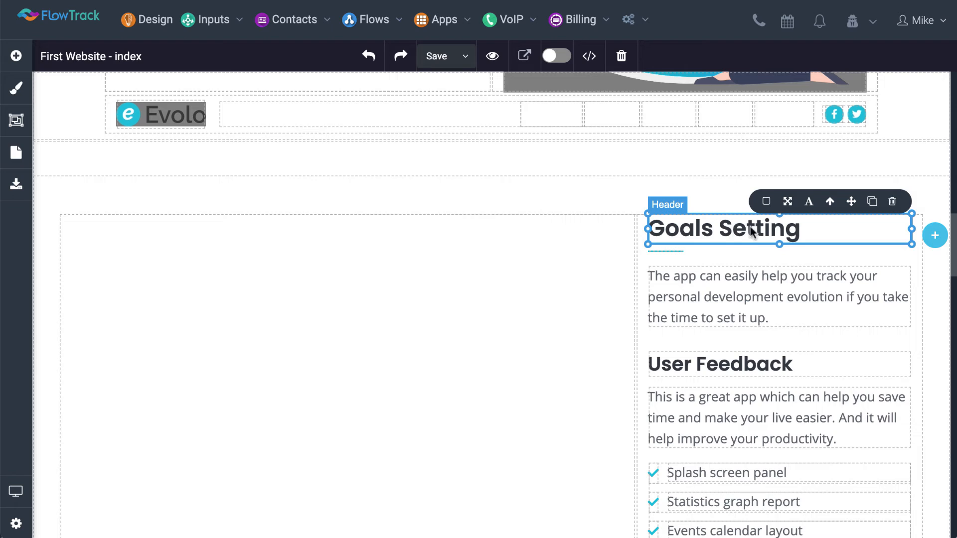
{"action": "left_click", "coordinate": [765, 201]}
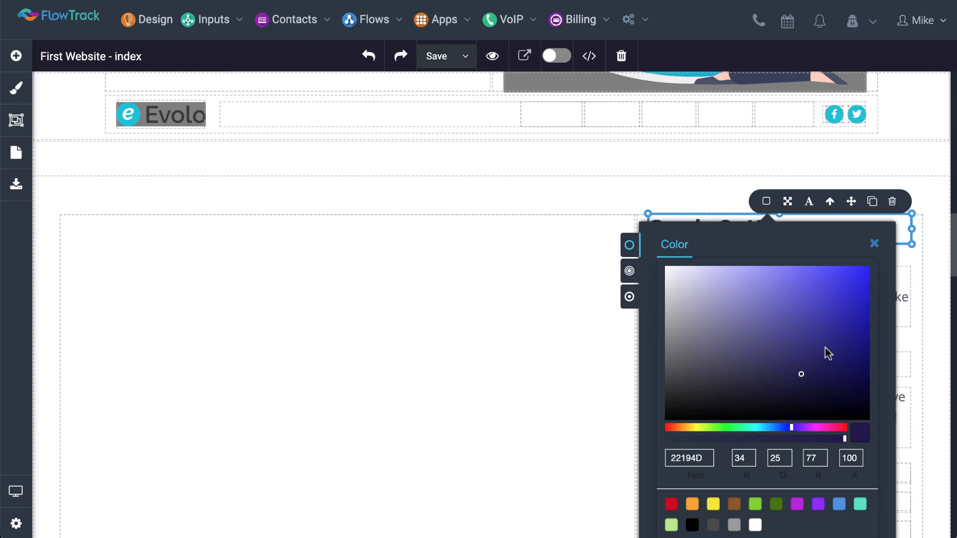
{"action": "left_click", "coordinate": [839, 504]}
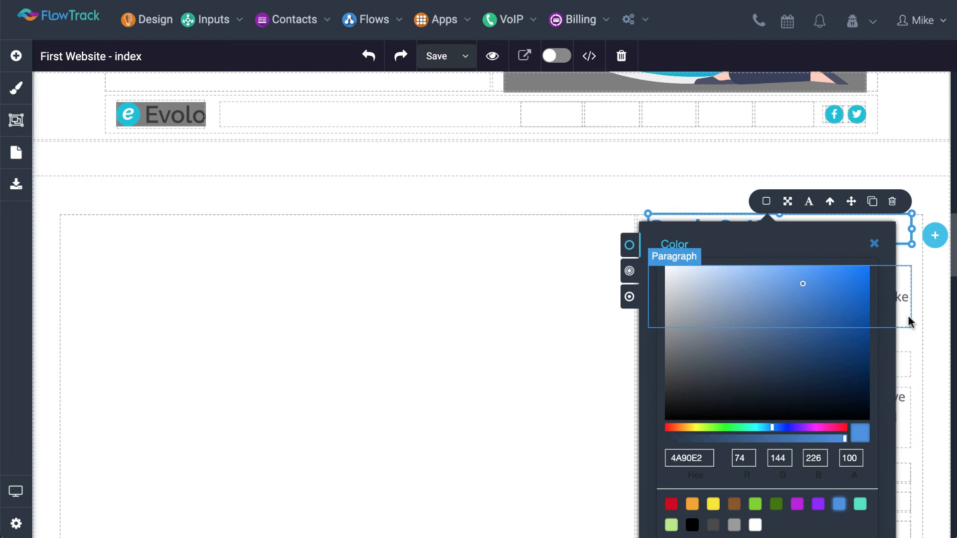
{"action": "left_click", "coordinate": [899, 226]}
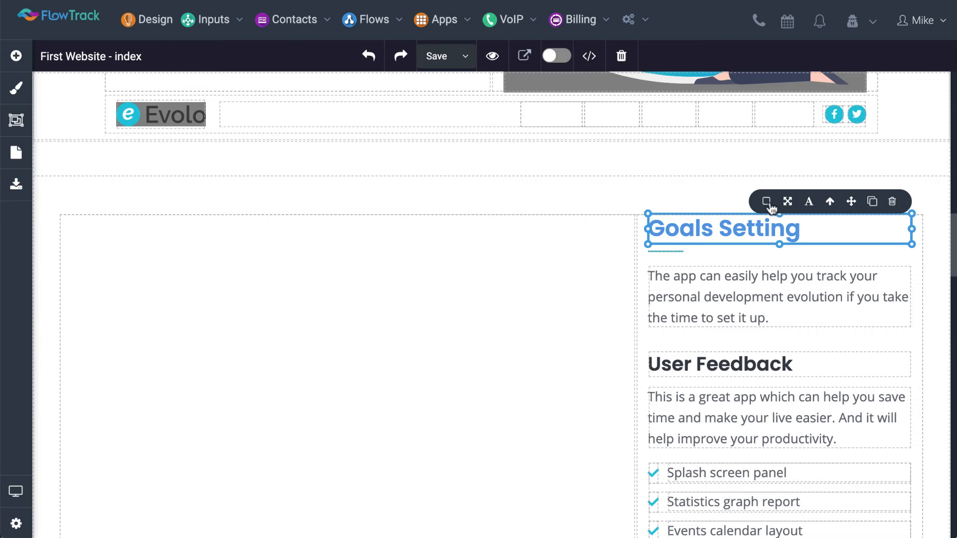
{"action": "left_click", "coordinate": [807, 202]}
{"action": "left_click_drag", "start_coordinate": [820, 268], "coordinate": [863, 263]}
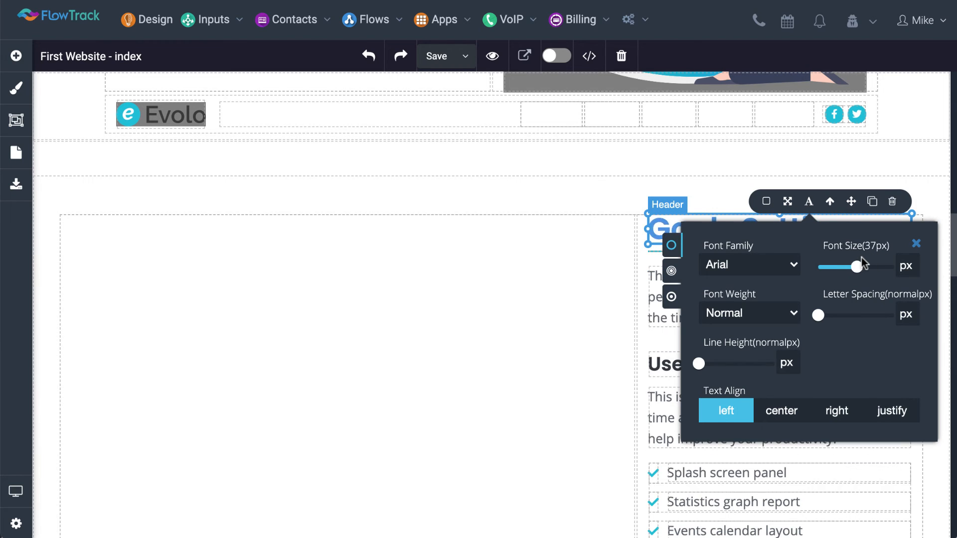
Place the How can we help form in the empty column beside Goals Setting and save the page
{"action": "left_click", "coordinate": [629, 287]}
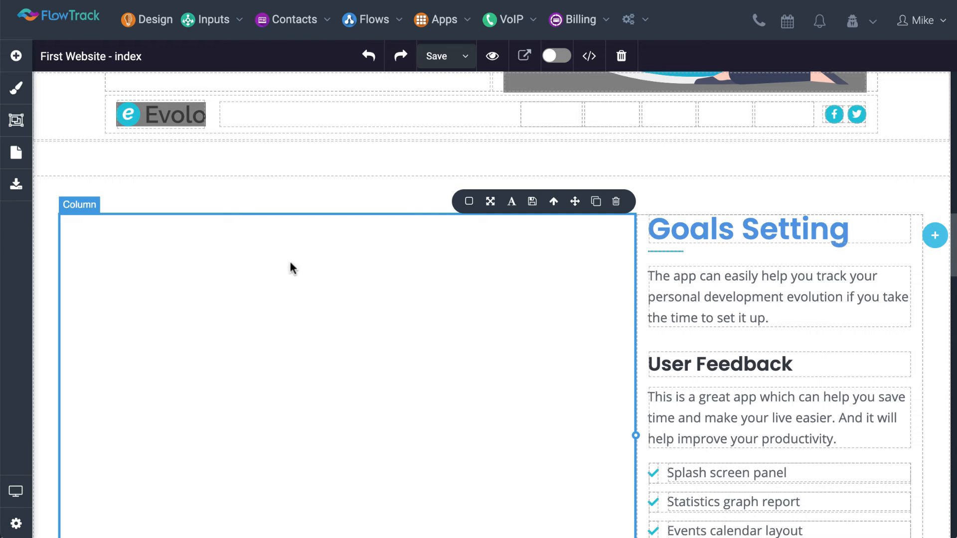
{"action": "left_click", "coordinate": [18, 64]}
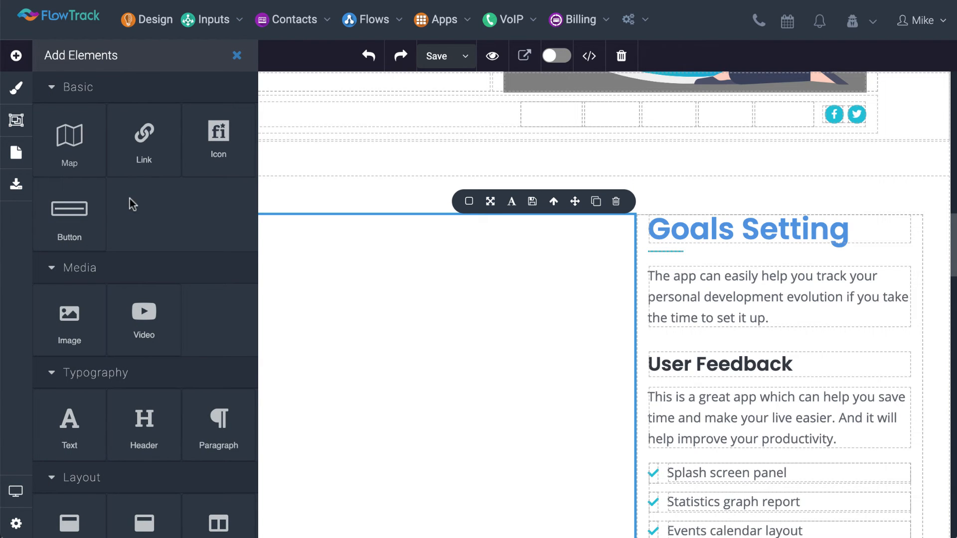
{"action": "scroll", "coordinate": [131, 204], "scroll_direction": "down", "scroll_amount": 15}
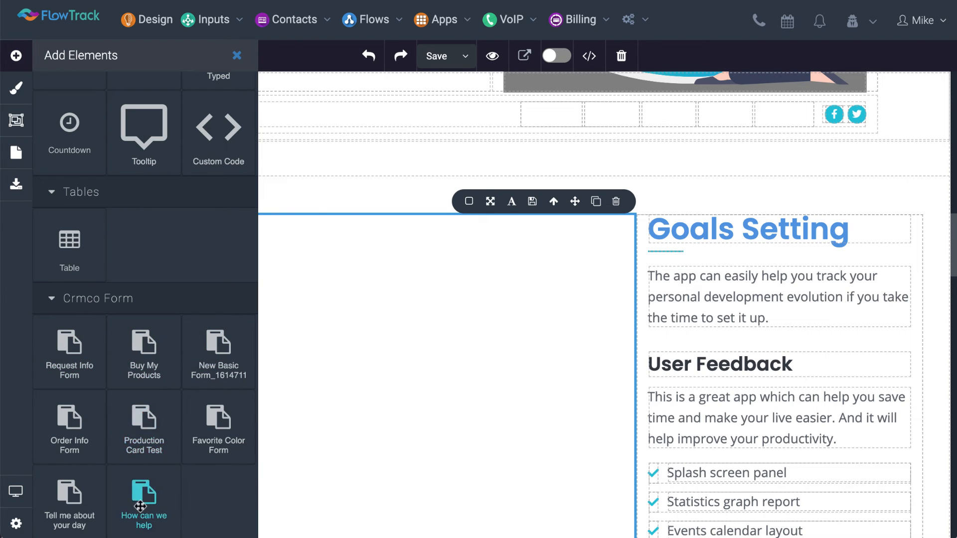
{"action": "left_click_drag", "start_coordinate": [140, 506], "coordinate": [399, 346]}
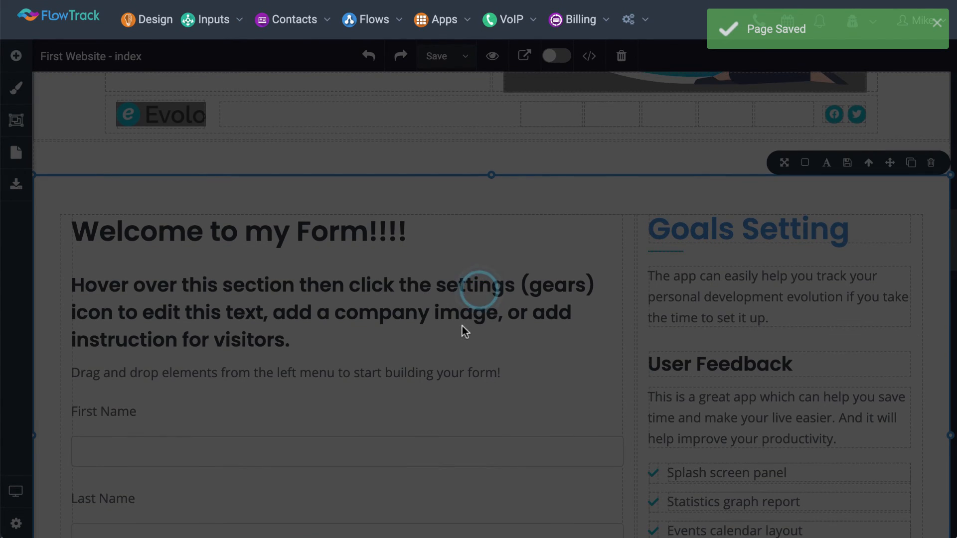
{"action": "scroll", "coordinate": [465, 320], "scroll_direction": "down", "scroll_amount": 8}
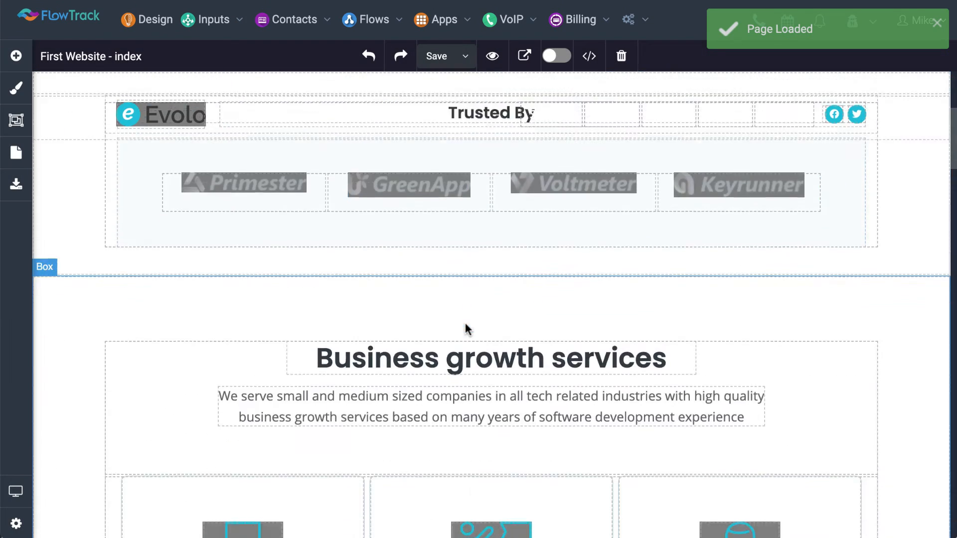
{"action": "scroll", "coordinate": [465, 324], "scroll_direction": "down", "scroll_amount": 20}
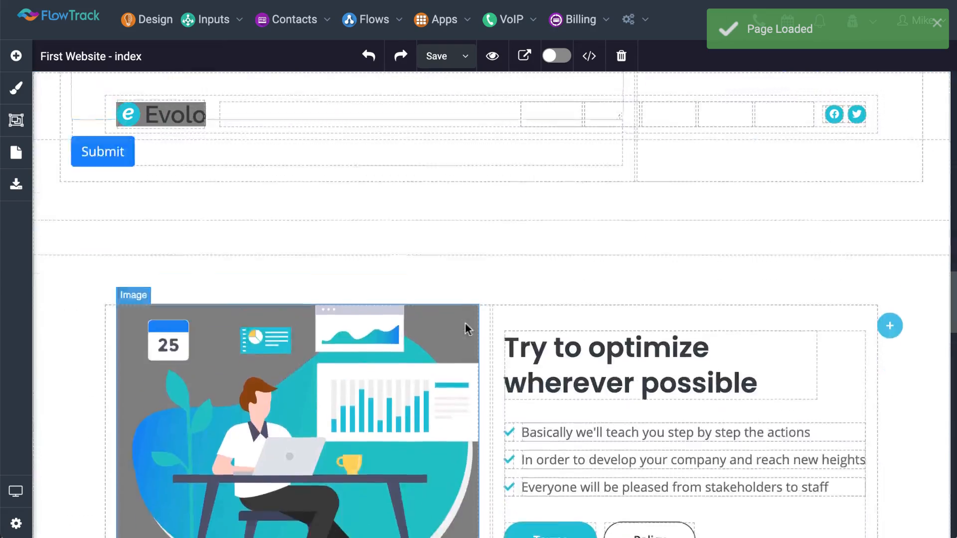
Check the How can we help form placed beside Goals Setting and save the page
{"action": "scroll", "coordinate": [465, 324], "scroll_direction": "up", "scroll_amount": 10}
{"action": "left_click", "coordinate": [273, 254]}
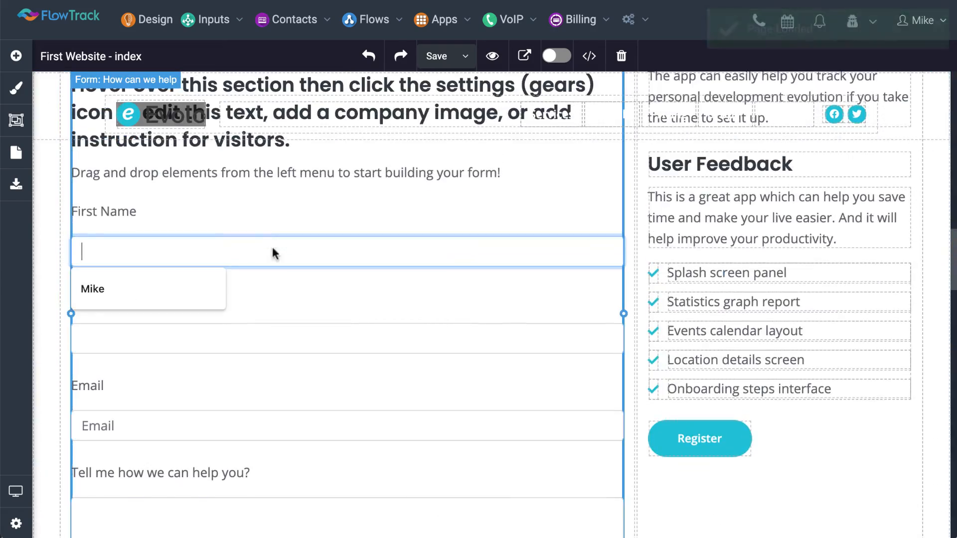
{"action": "scroll", "coordinate": [271, 249], "scroll_direction": "up", "scroll_amount": 2}
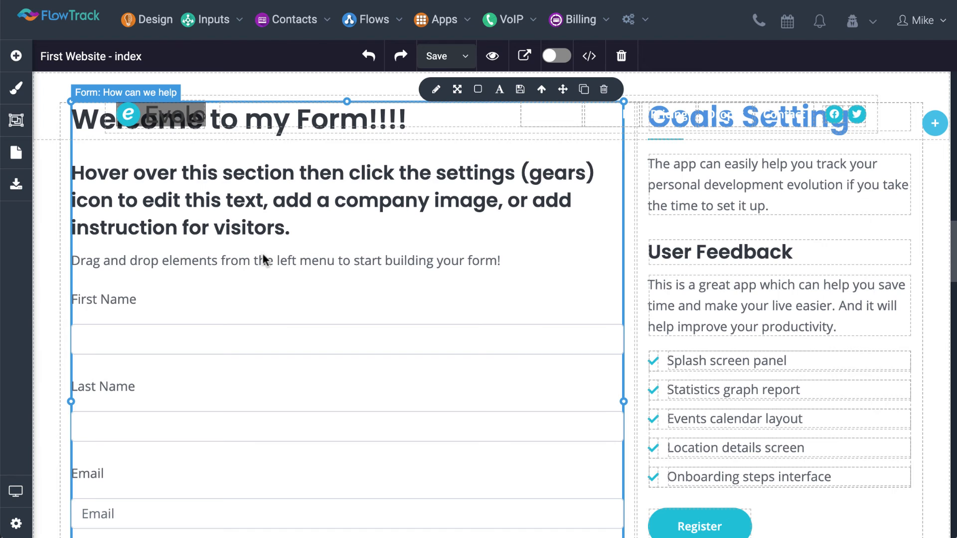
{"action": "scroll", "coordinate": [263, 257], "scroll_direction": "up", "scroll_amount": 2}
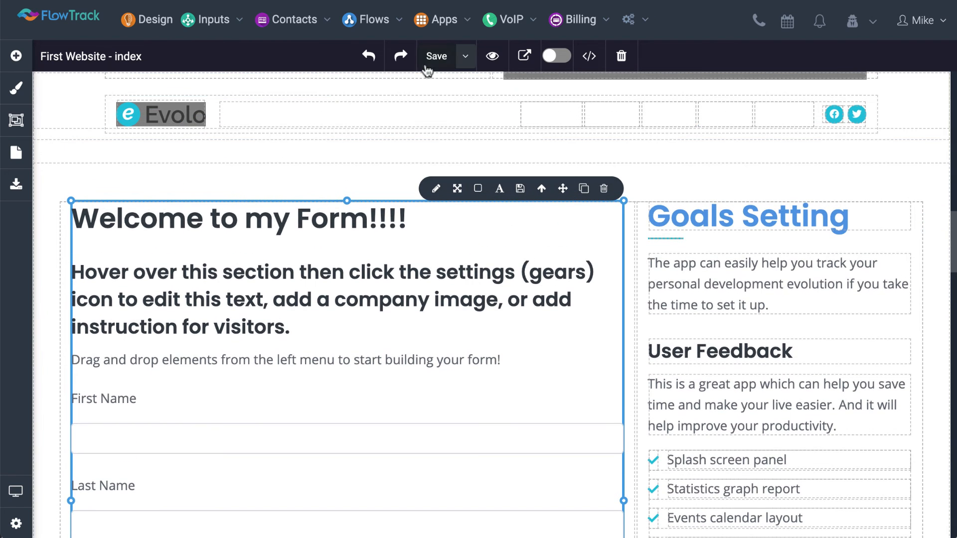
{"action": "left_click", "coordinate": [427, 64]}
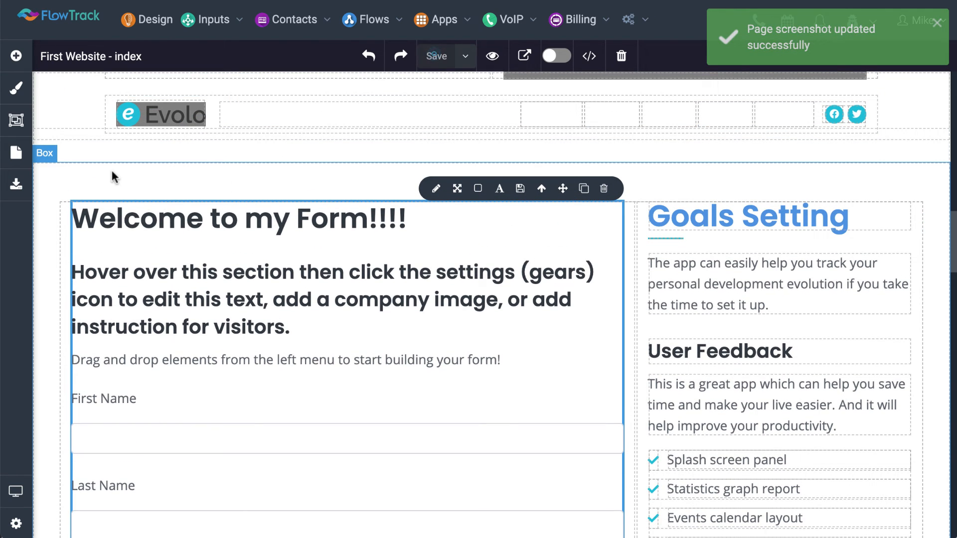
Delete the terms page from the website
{"action": "left_click", "coordinate": [16, 155]}
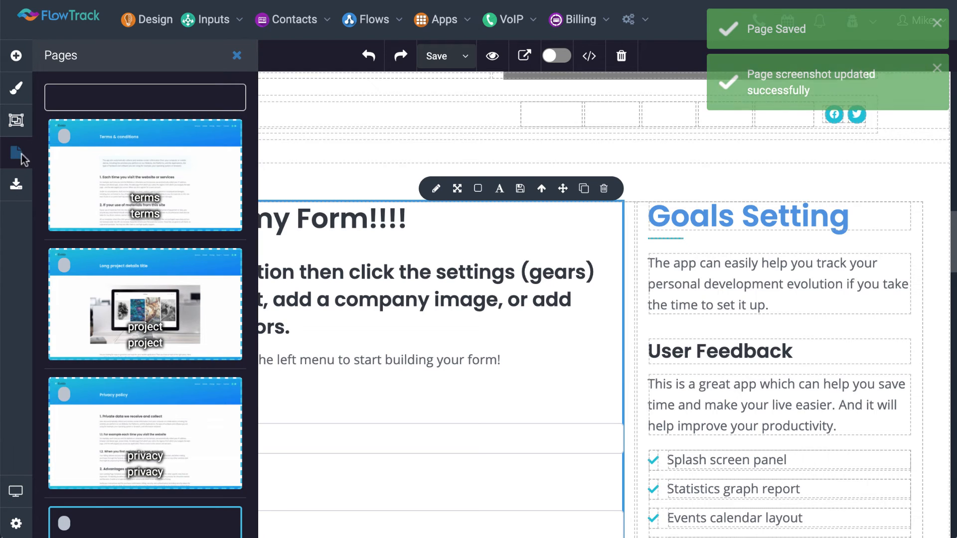
{"action": "scroll", "coordinate": [170, 183], "scroll_direction": "down", "scroll_amount": 4}
{"action": "scroll", "coordinate": [171, 183], "scroll_direction": "up", "scroll_amount": 4}
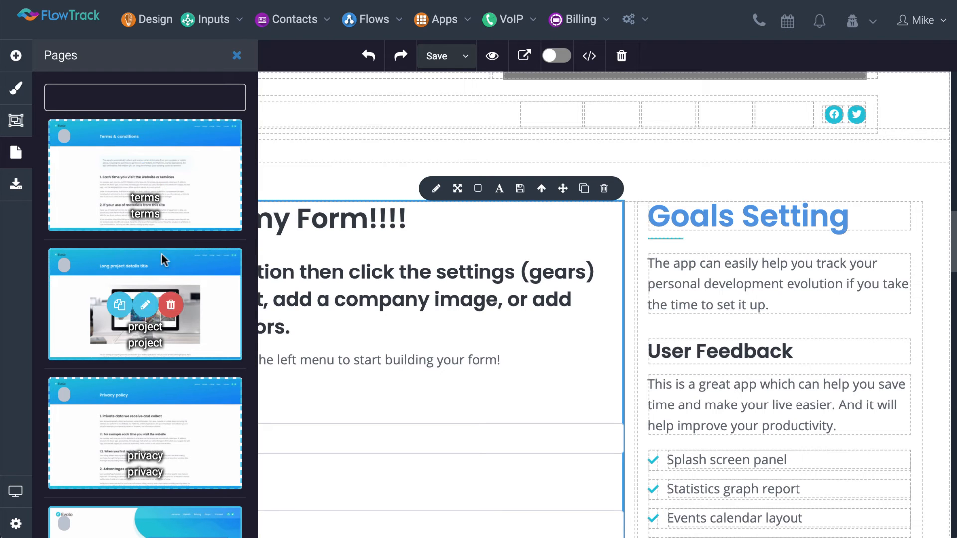
{"action": "left_click", "coordinate": [170, 176]}
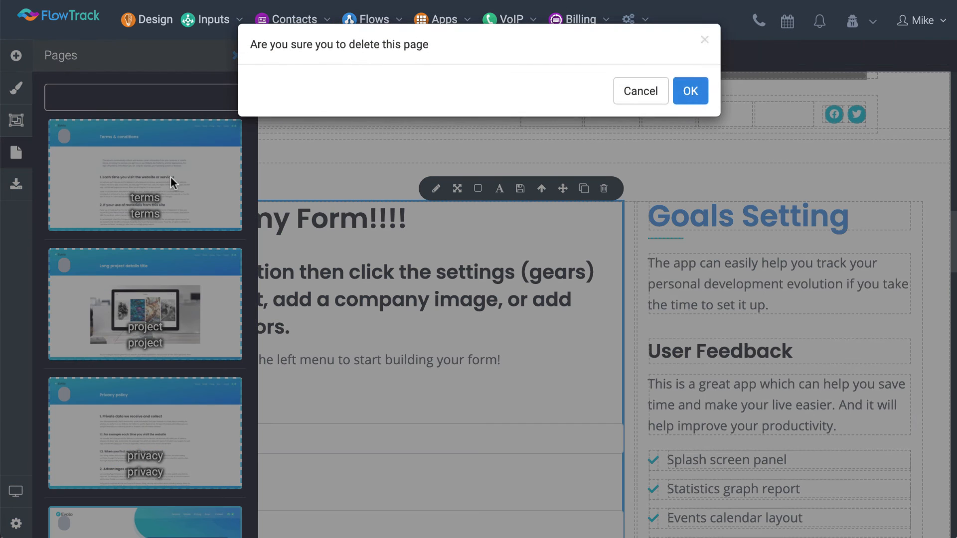
{"action": "left_click", "coordinate": [690, 89]}
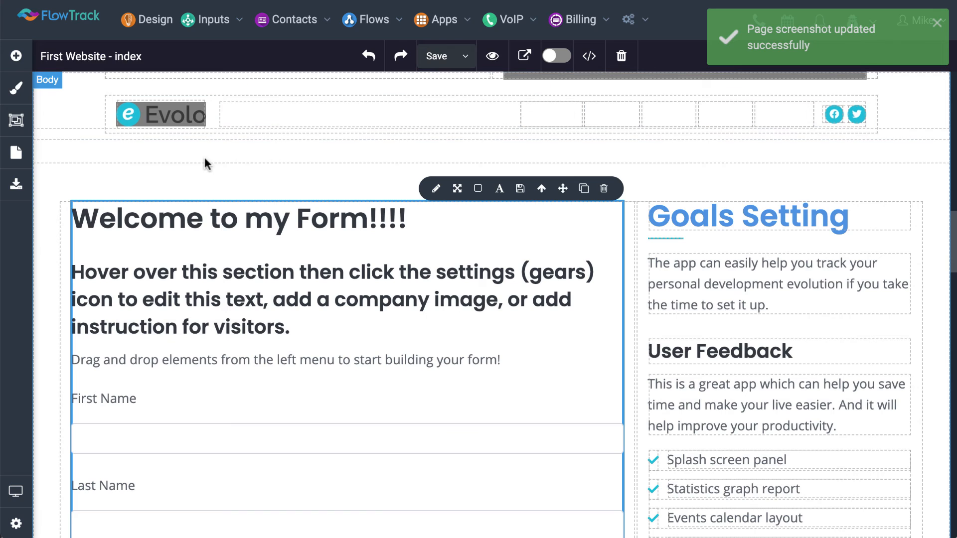
Review the remaining pages of the website and close the page list
{"action": "left_click", "coordinate": [10, 155]}
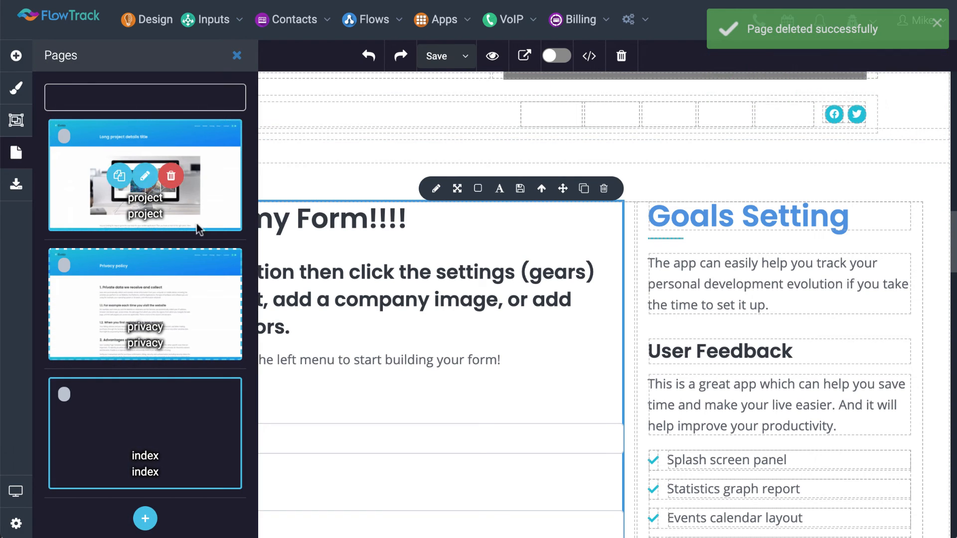
{"action": "mouse_move", "coordinate": [235, 392]}
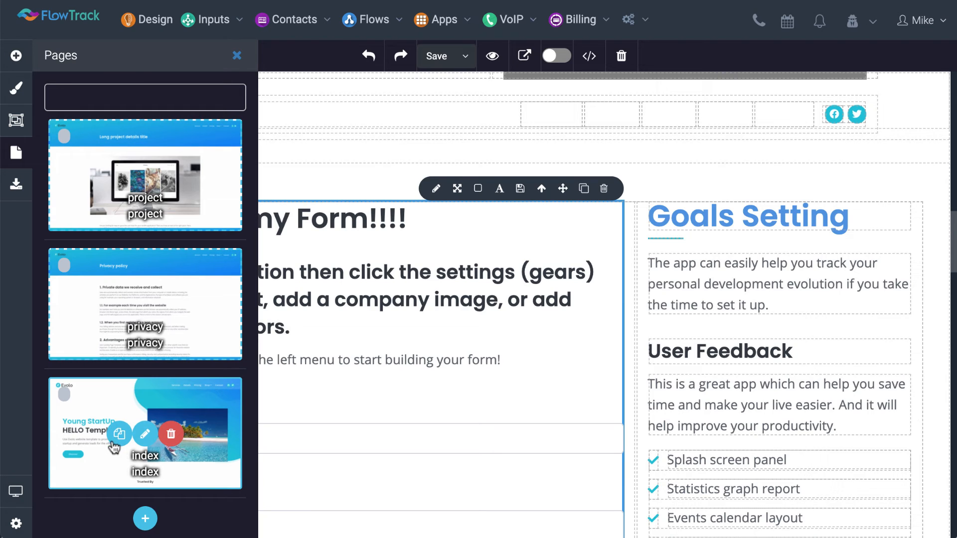
{"action": "left_click", "coordinate": [381, 257]}
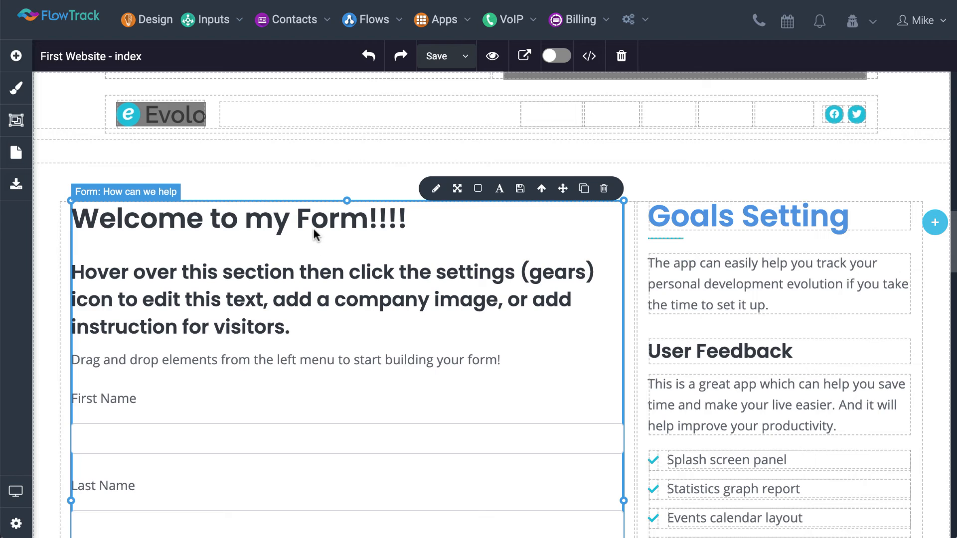
Open the style settings of the Goals Setting heading and look through the available options
{"action": "left_click", "coordinate": [668, 218]}
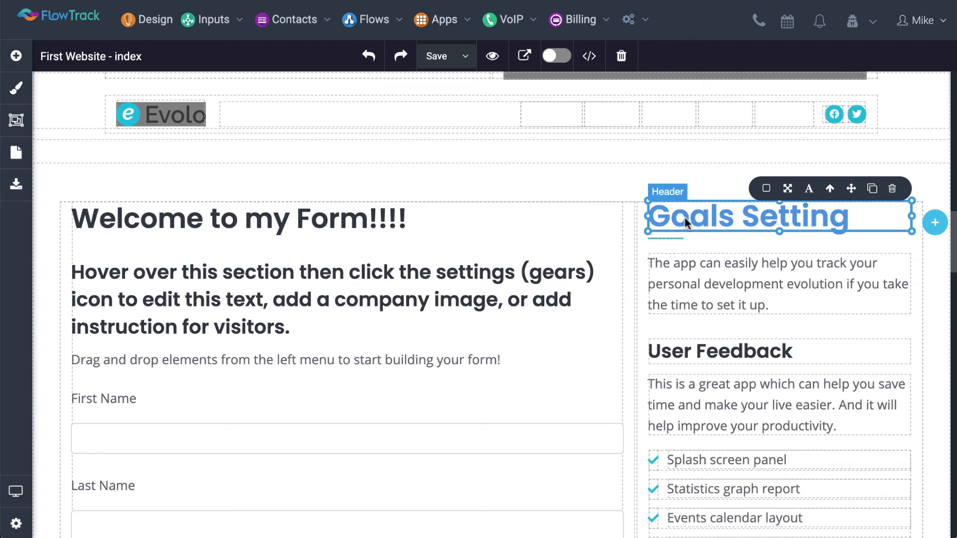
{"action": "left_click", "coordinate": [15, 90]}
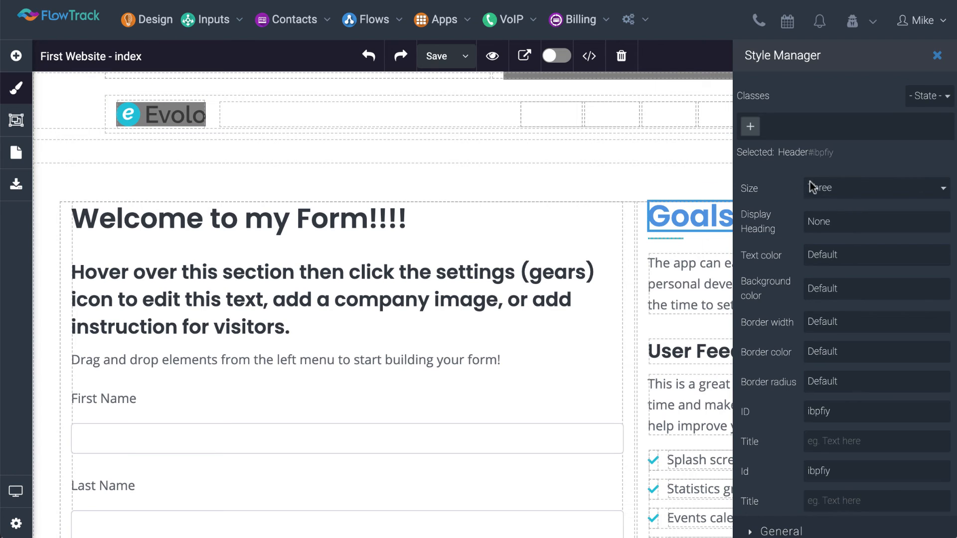
{"action": "scroll", "coordinate": [811, 187], "scroll_direction": "down", "scroll_amount": 3}
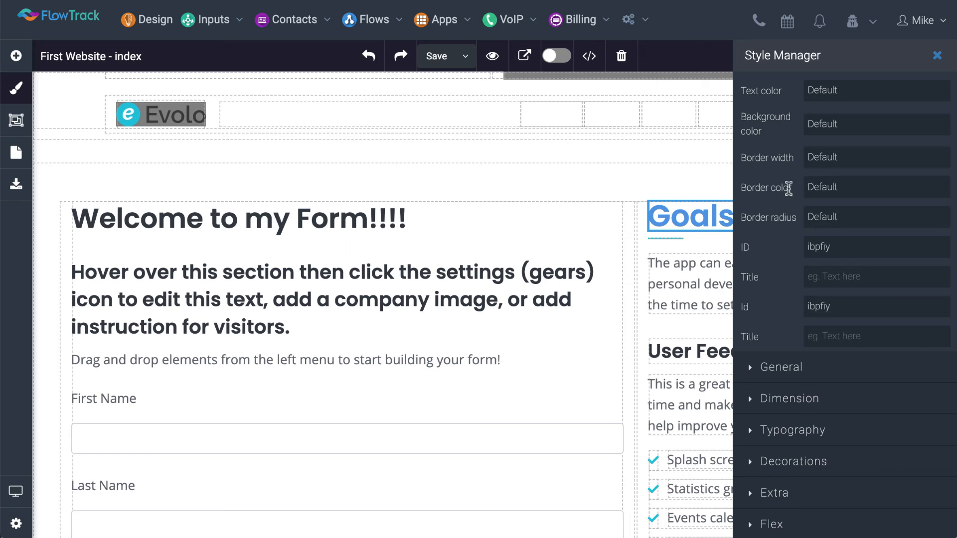
Add a background layer to the column holding the form and try a linear gradient fill on it
{"action": "left_click", "coordinate": [627, 227]}
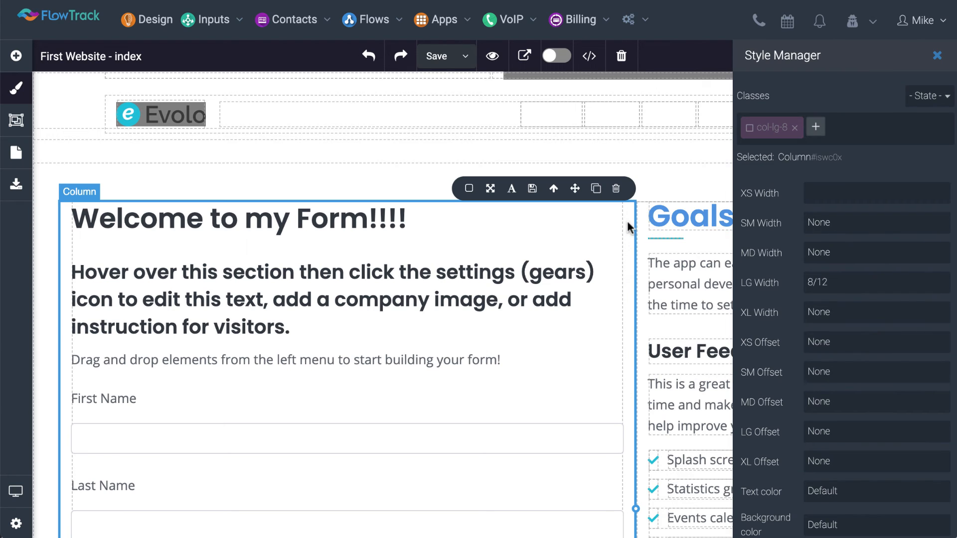
{"action": "scroll", "coordinate": [782, 252], "scroll_direction": "down", "scroll_amount": 8}
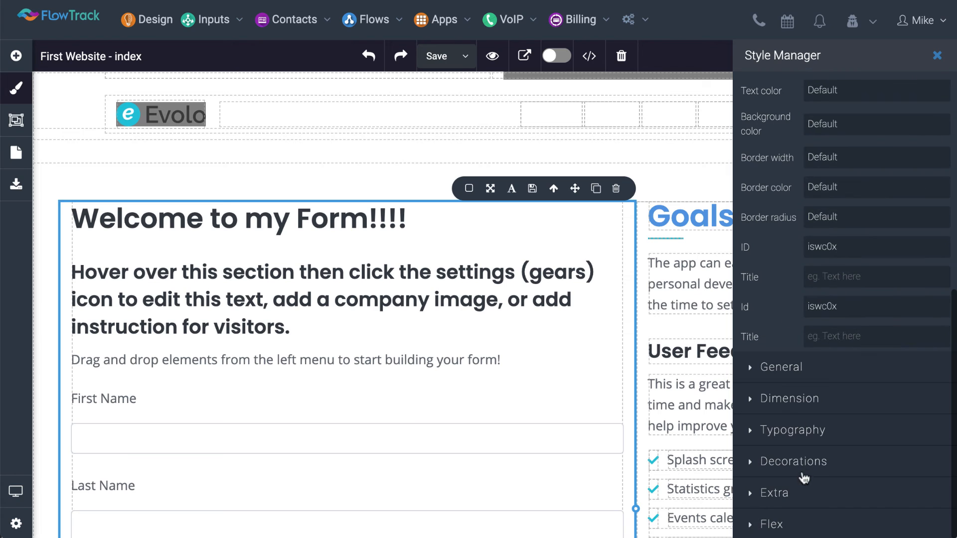
{"action": "left_click", "coordinate": [804, 466]}
{"action": "scroll", "coordinate": [806, 459], "scroll_direction": "down", "scroll_amount": 8}
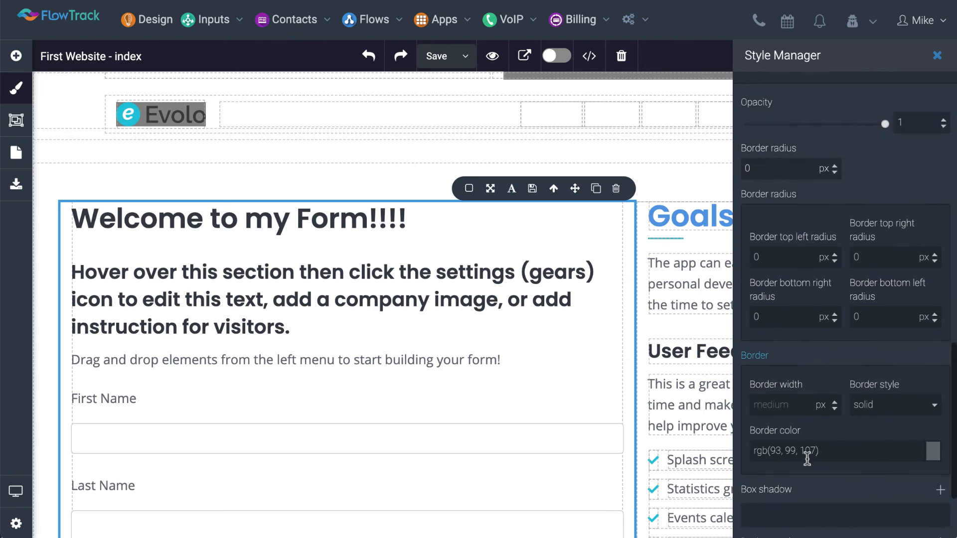
{"action": "scroll", "coordinate": [807, 459], "scroll_direction": "down", "scroll_amount": 3}
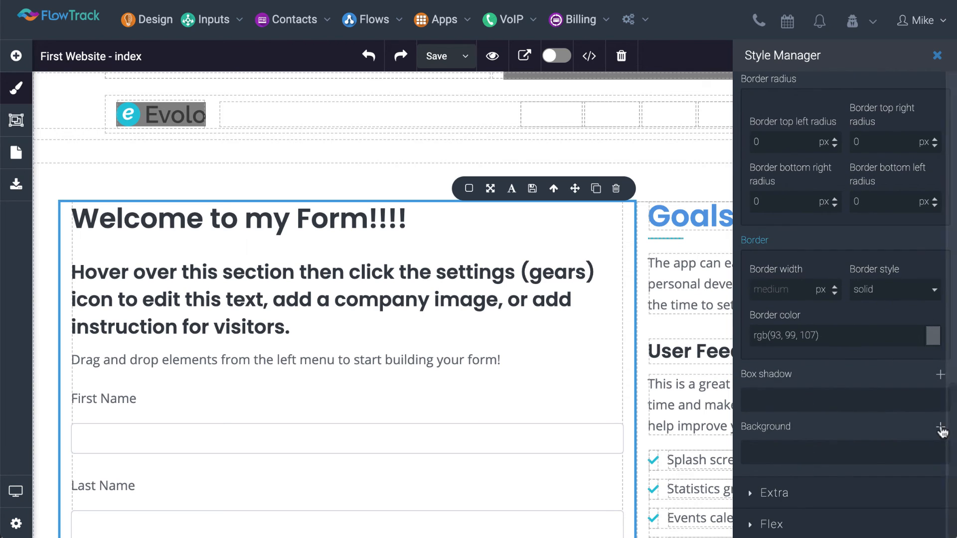
{"action": "left_click", "coordinate": [940, 427]}
{"action": "scroll", "coordinate": [928, 431], "scroll_direction": "down", "scroll_amount": 2}
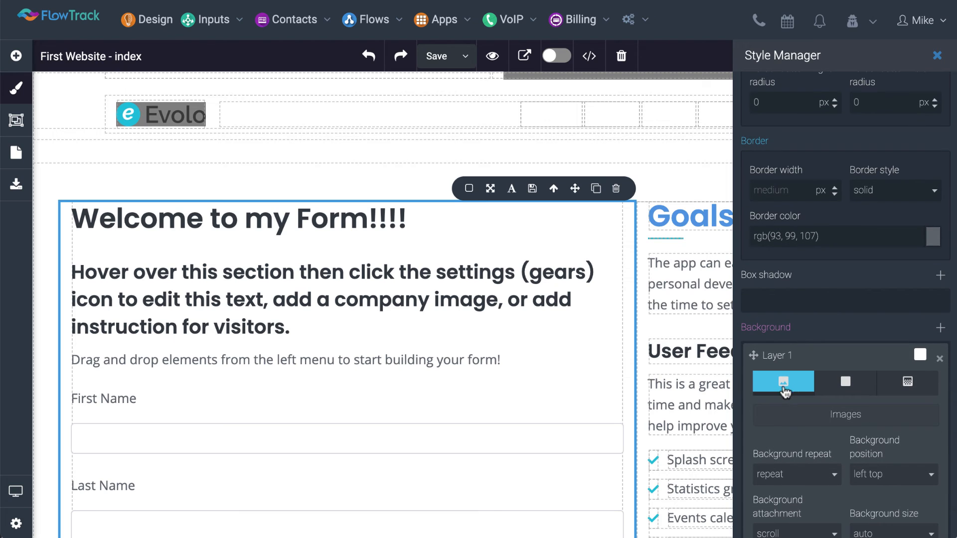
{"action": "left_click", "coordinate": [827, 393]}
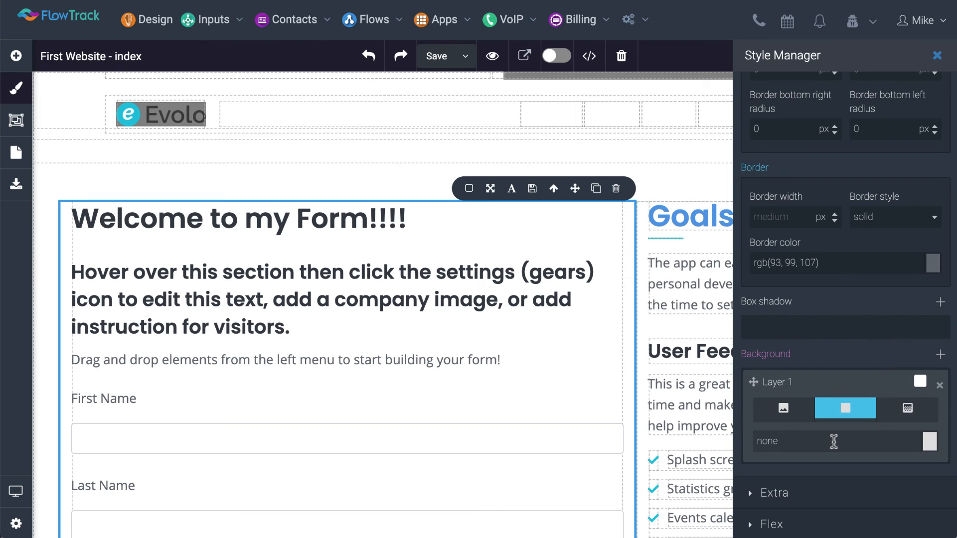
{"action": "left_click", "coordinate": [906, 407]}
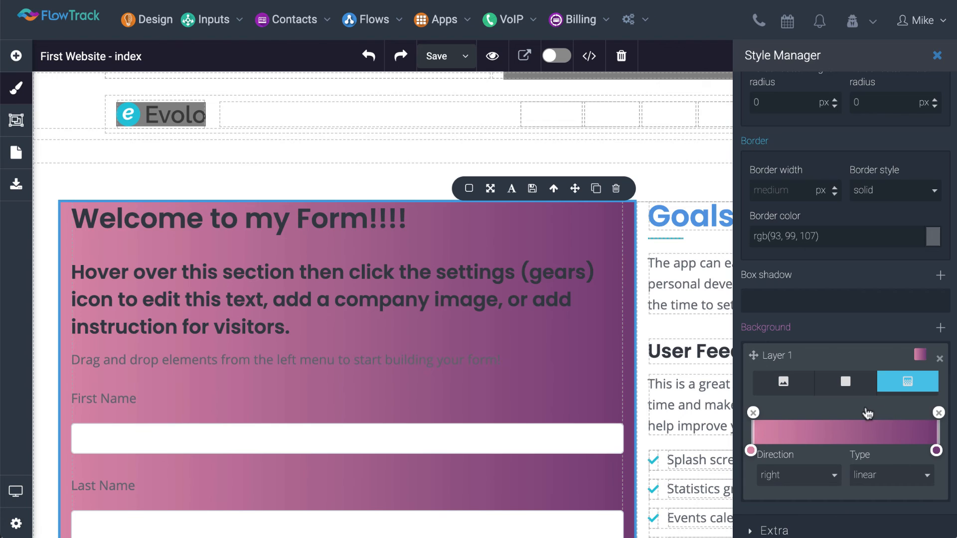
Try a solid light green (#d5ddcf) on the form column's background layer and lower the colour's opacity
{"action": "left_click", "coordinate": [857, 386]}
{"action": "left_click", "coordinate": [928, 441]}
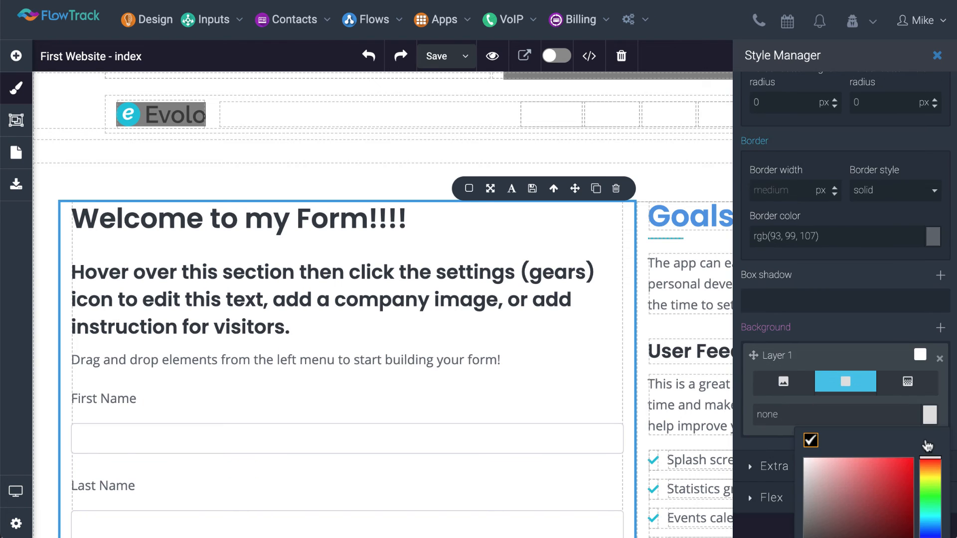
{"action": "scroll", "coordinate": [912, 444], "scroll_direction": "down", "scroll_amount": 2}
{"action": "left_click_drag", "start_coordinate": [822, 418], "coordinate": [810, 394]}
{"action": "left_click", "coordinate": [928, 407]}
{"action": "left_click_drag", "start_coordinate": [929, 407], "coordinate": [931, 411]}
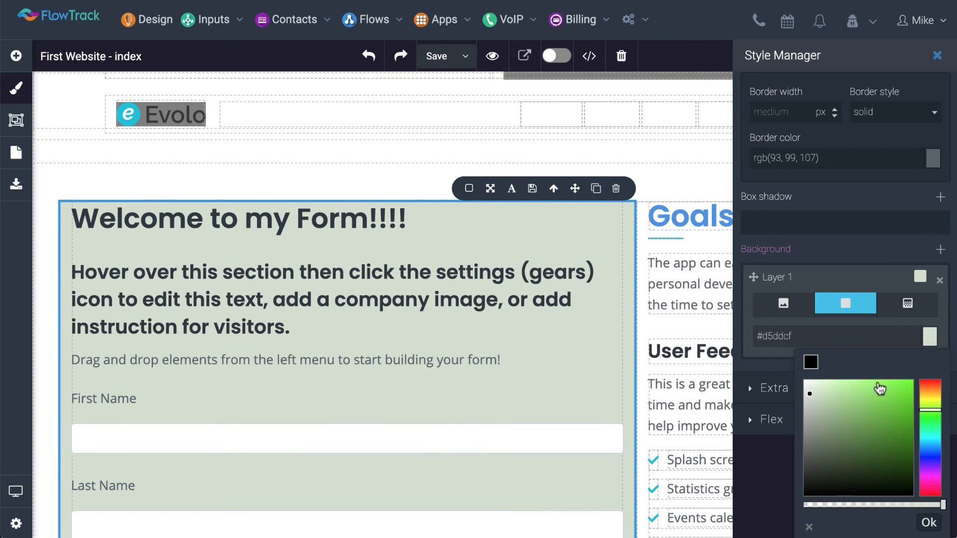
{"action": "left_click_drag", "start_coordinate": [941, 505], "coordinate": [904, 506]}
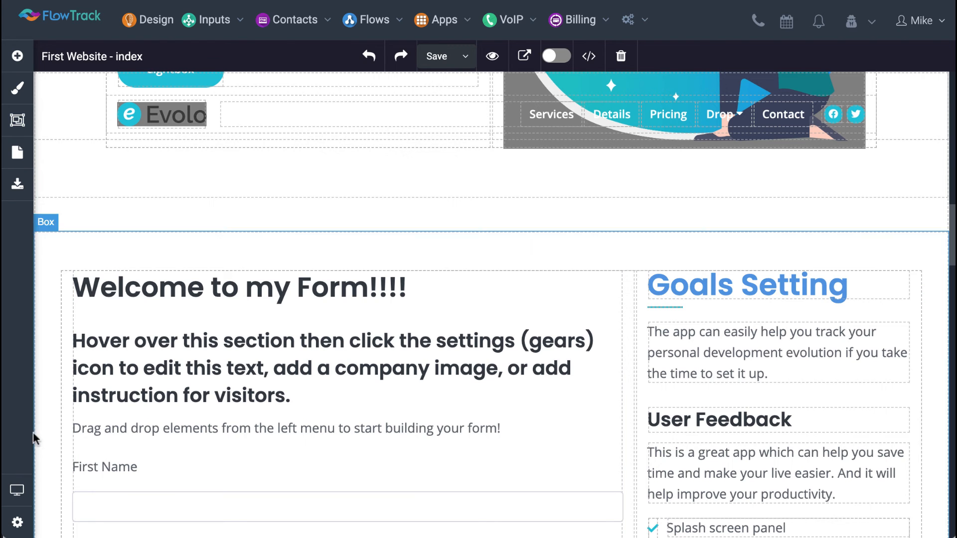
Examine the index page's settings, including its title, description, keywords and custom code area
{"action": "left_click", "coordinate": [18, 524]}
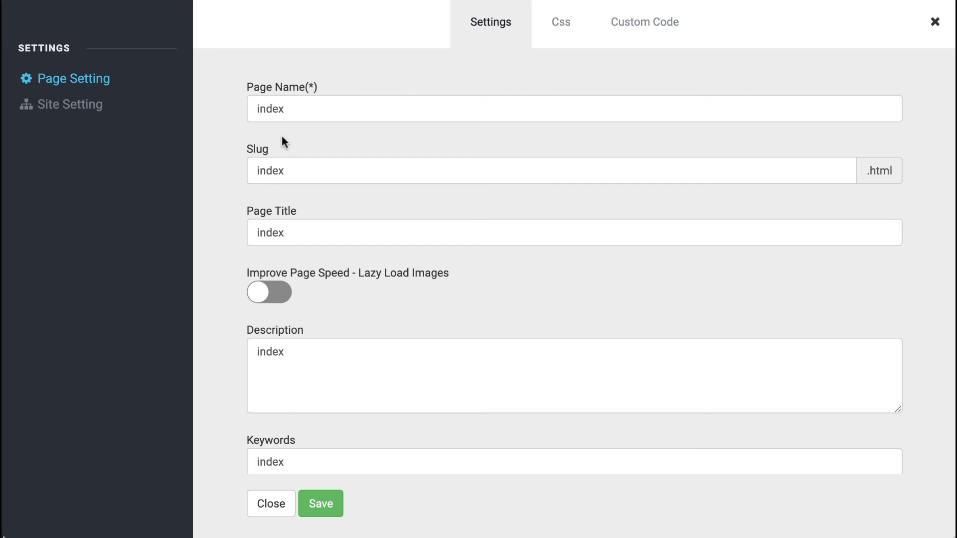
{"action": "left_click", "coordinate": [294, 235]}
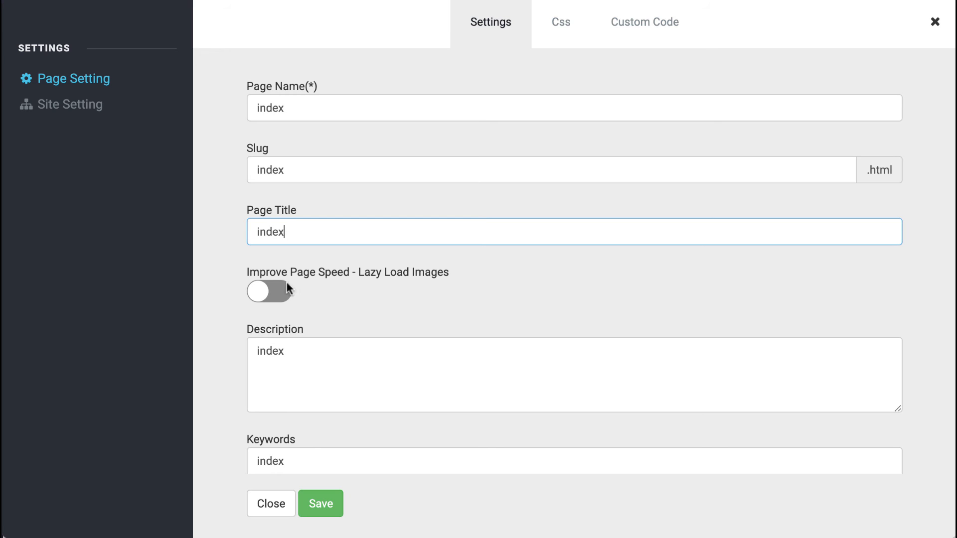
{"action": "scroll", "coordinate": [277, 464], "scroll_direction": "right", "scroll_amount": 1}
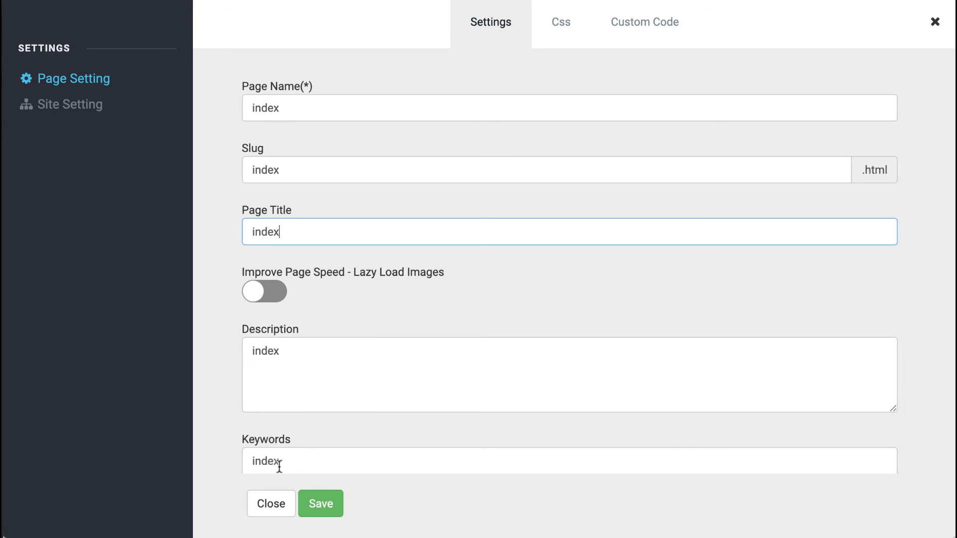
{"action": "scroll", "coordinate": [278, 432], "scroll_direction": "left", "scroll_amount": 1}
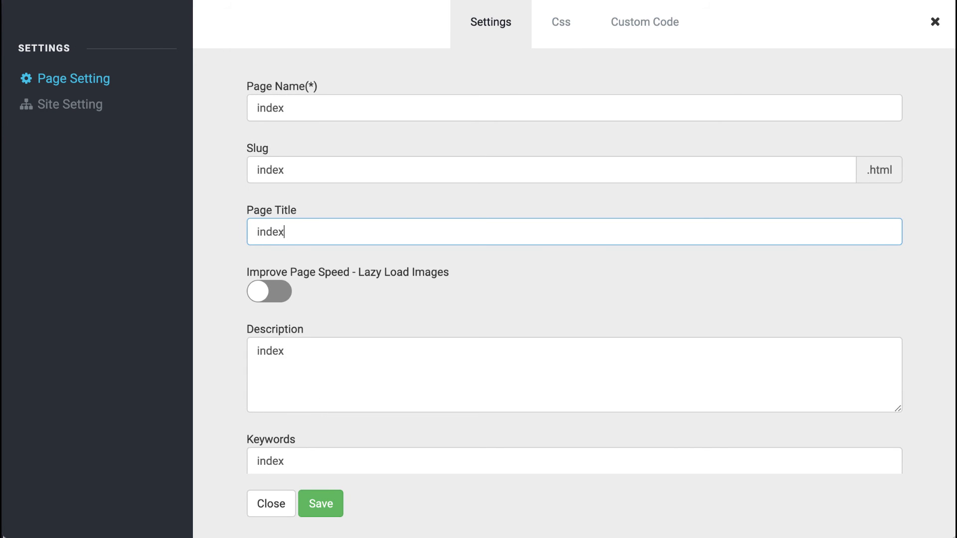
{"action": "left_click", "coordinate": [632, 36]}
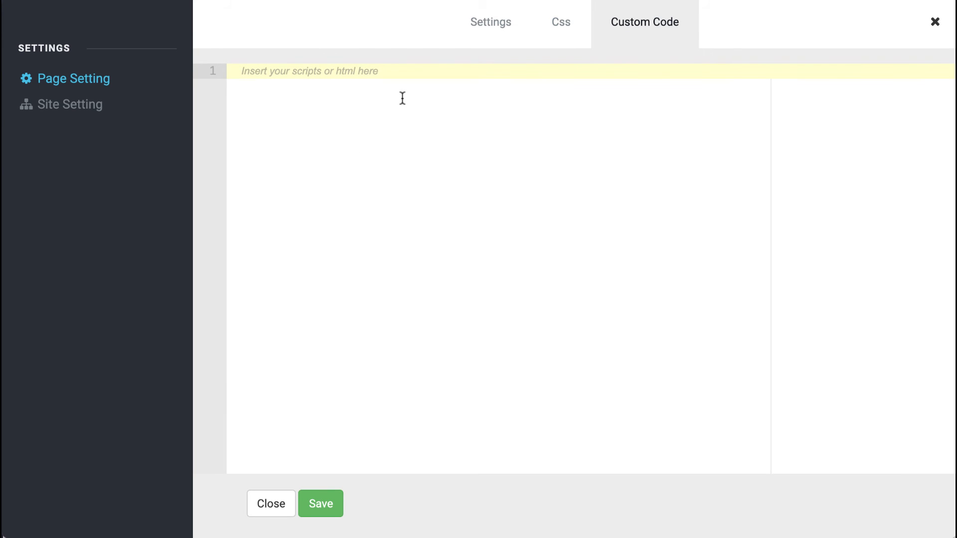
{"action": "left_click", "coordinate": [445, 68]}
{"action": "left_click", "coordinate": [496, 32]}
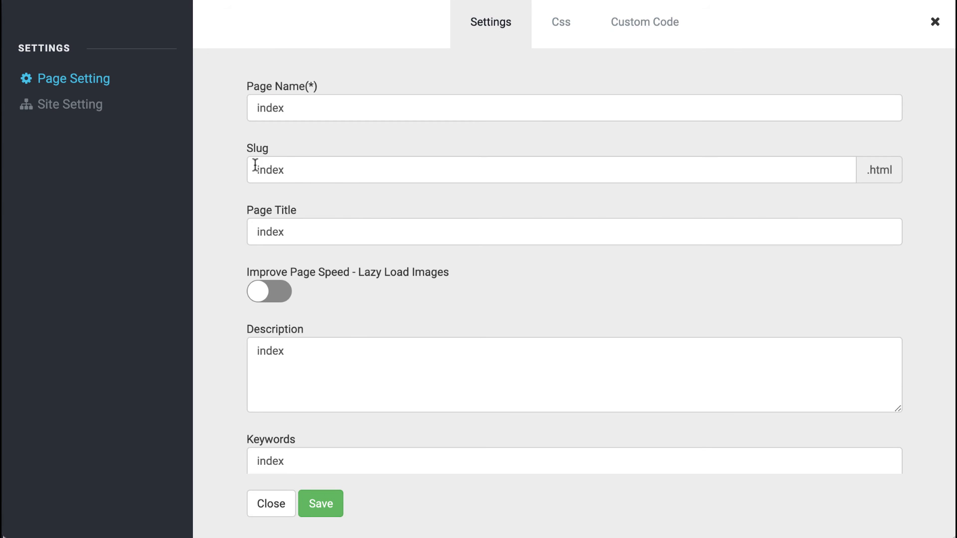
Try con as the index page's slug and close the page settings without saving
{"action": "double_click", "coordinate": [320, 169]}
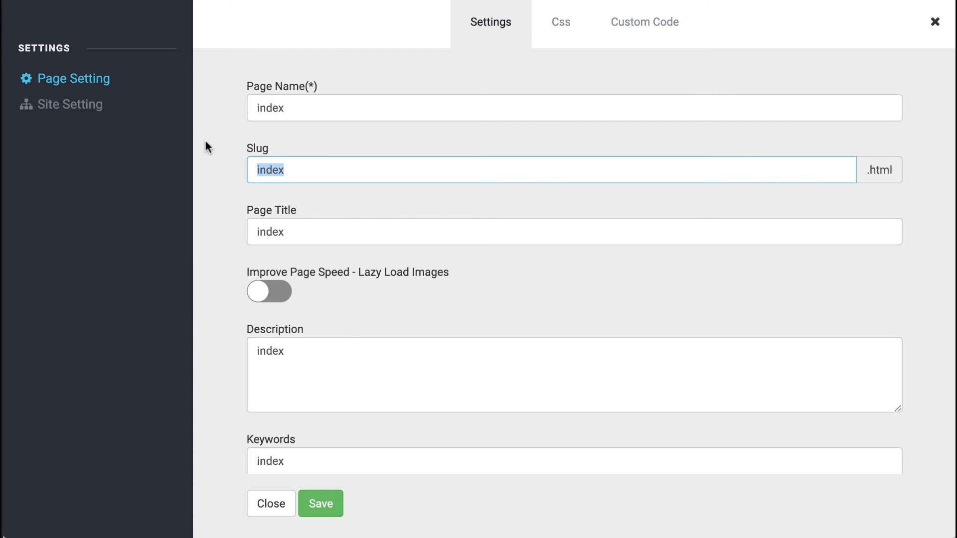
{"action": "type", "text": "contact"}
{"action": "left_click", "coordinate": [261, 504]}
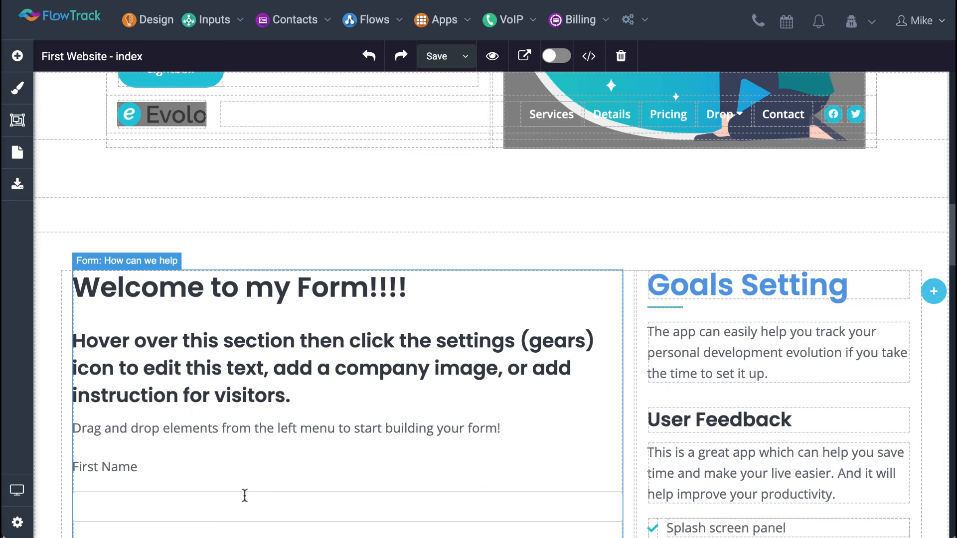
Preview the page at the Large, Tablet and Small screen sizes
{"action": "left_click", "coordinate": [12, 489]}
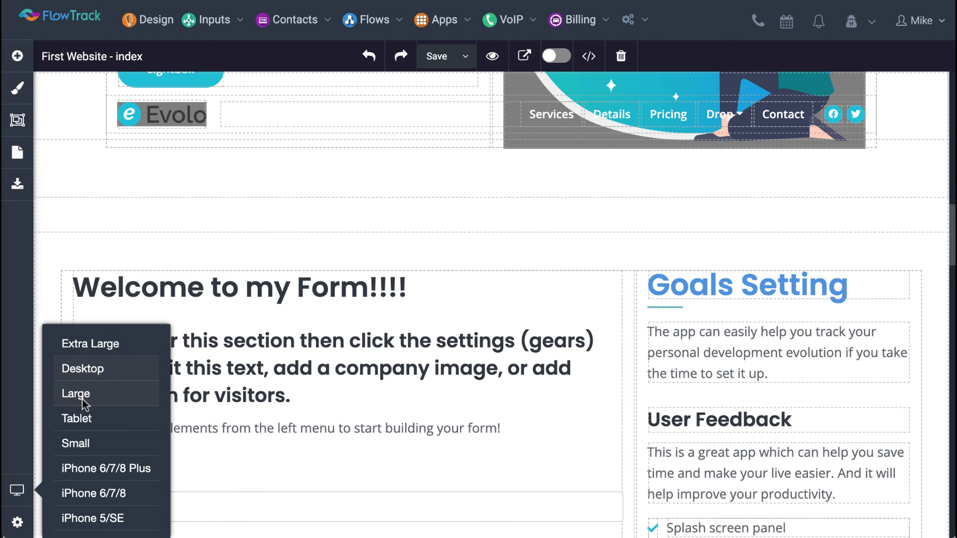
{"action": "left_click", "coordinate": [88, 396]}
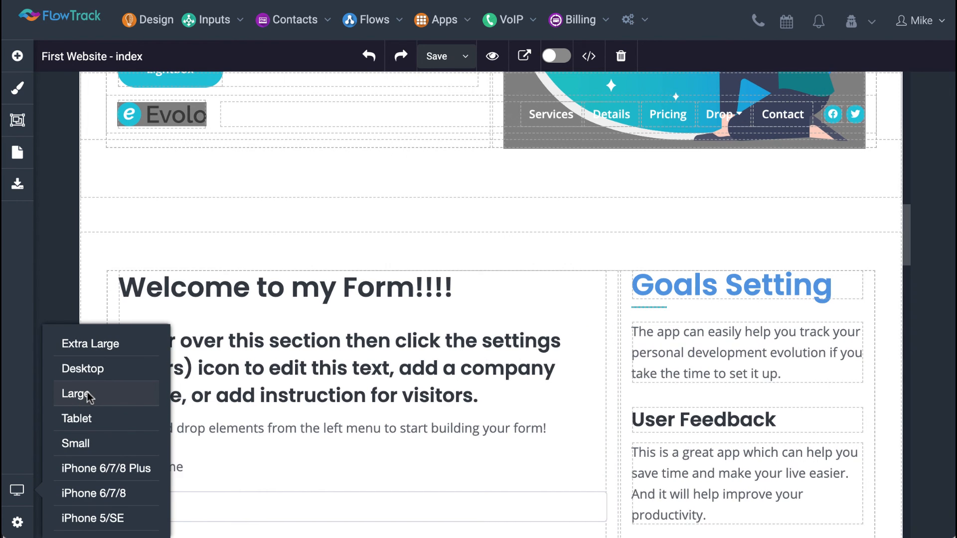
{"action": "left_click", "coordinate": [85, 418]}
{"action": "left_click", "coordinate": [79, 443]}
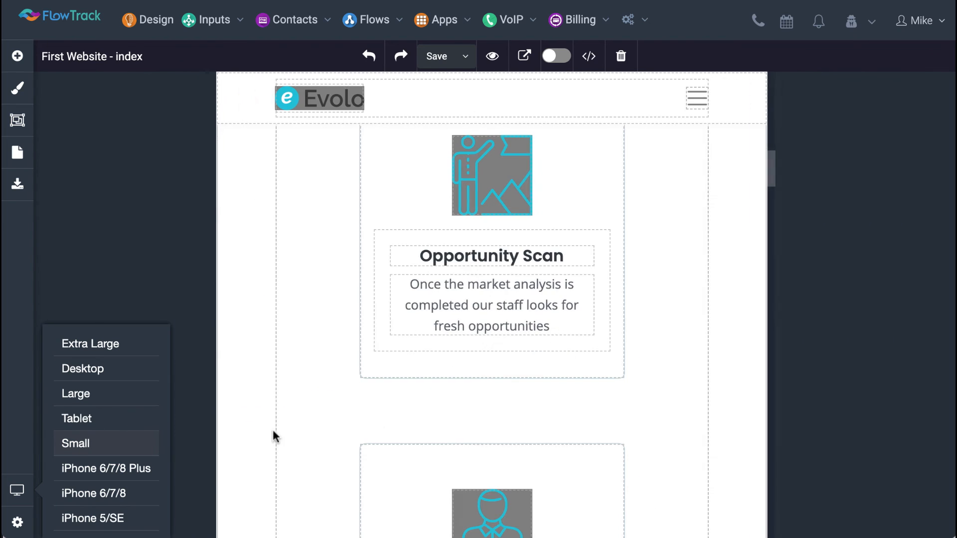
Set the text colour of the "Design and plan your business growth steps" header to orange (#F5A623) in the Small screen view
{"action": "scroll", "coordinate": [372, 416], "scroll_direction": "down", "scroll_amount": 10}
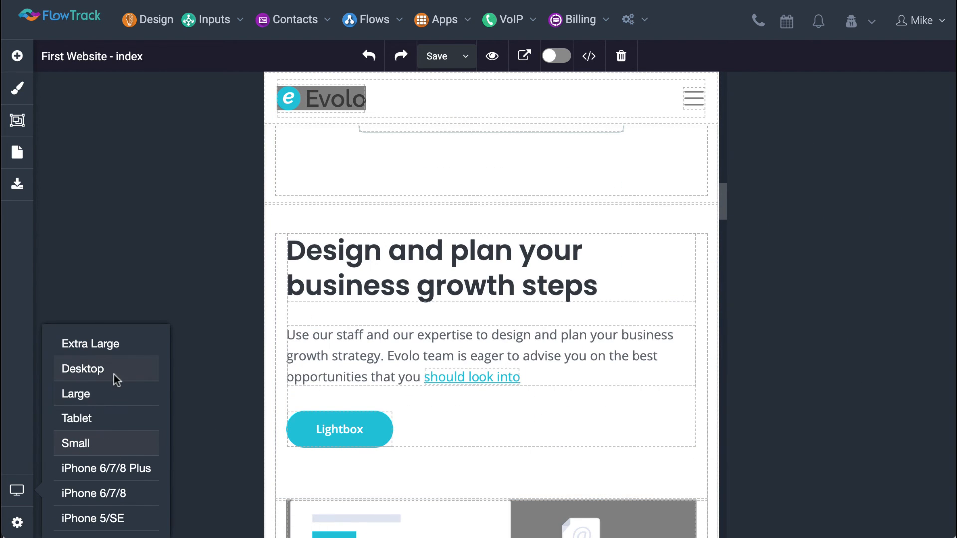
{"action": "left_click", "coordinate": [397, 274]}
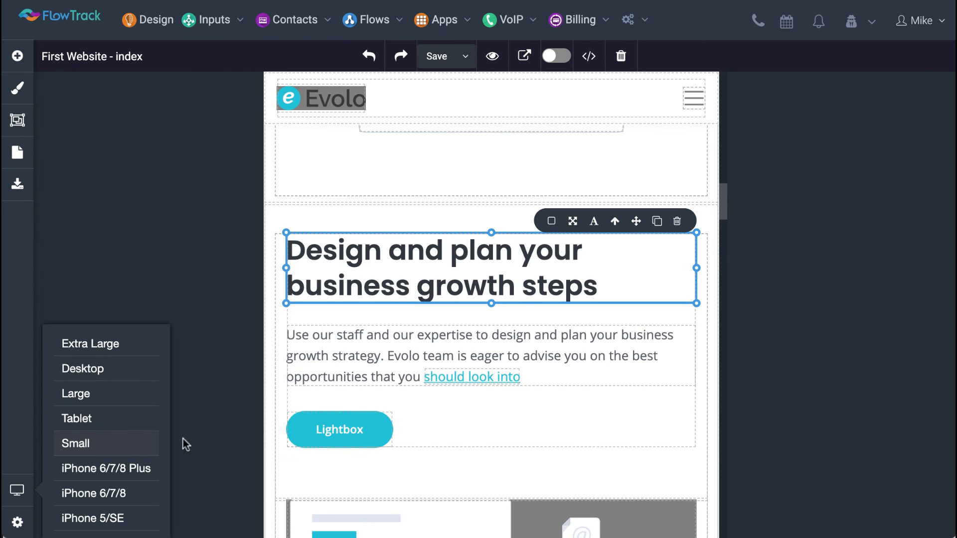
{"action": "left_click", "coordinate": [594, 222]}
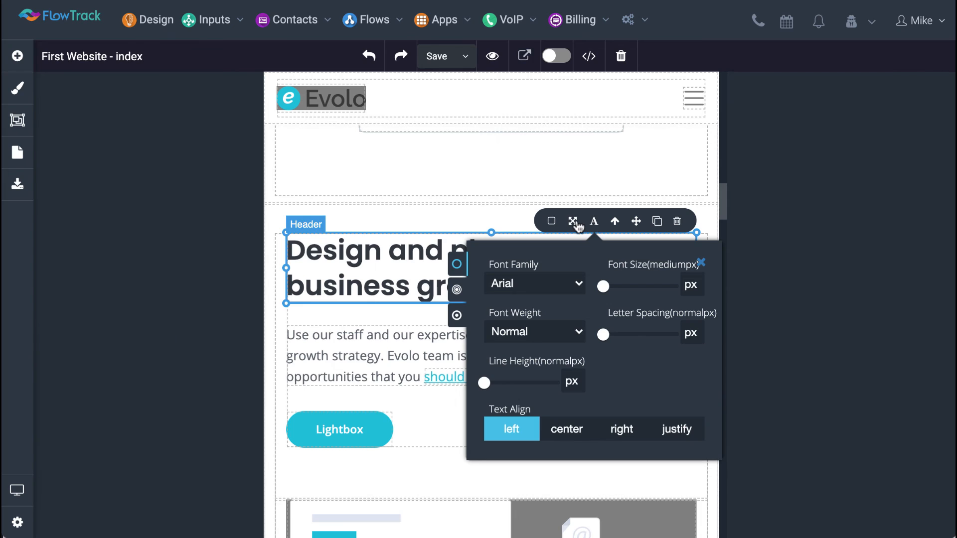
{"action": "left_click", "coordinate": [551, 221]}
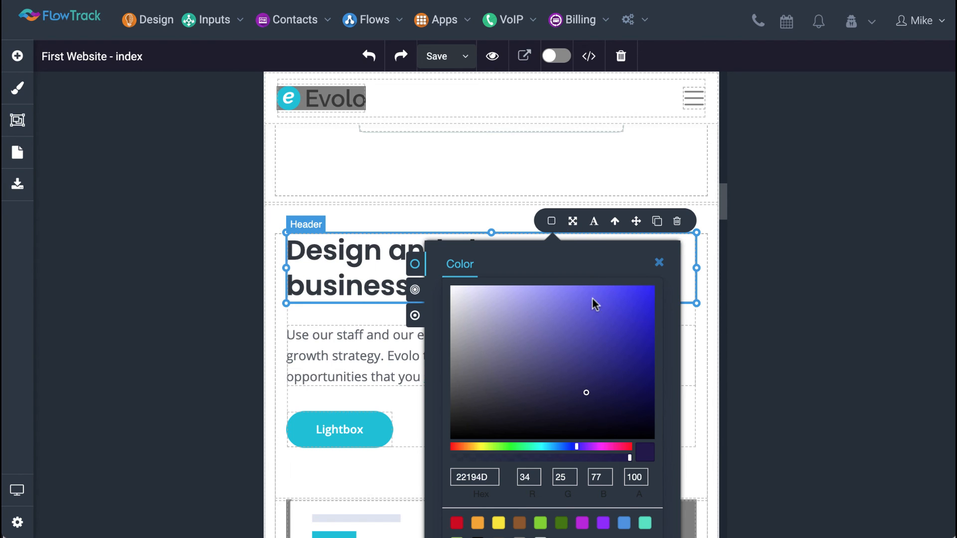
{"action": "left_click", "coordinate": [477, 523]}
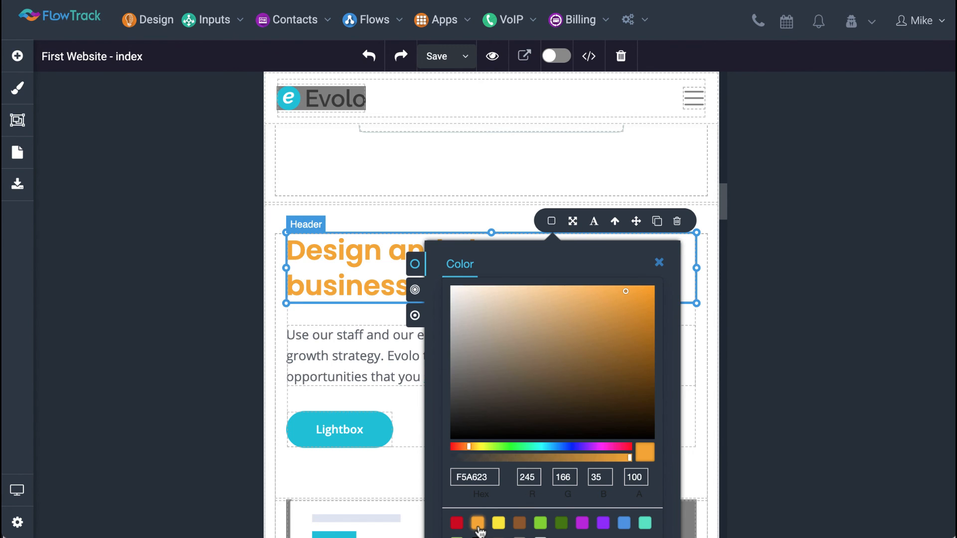
{"action": "left_click", "coordinate": [366, 355]}
{"action": "left_click", "coordinate": [370, 289]}
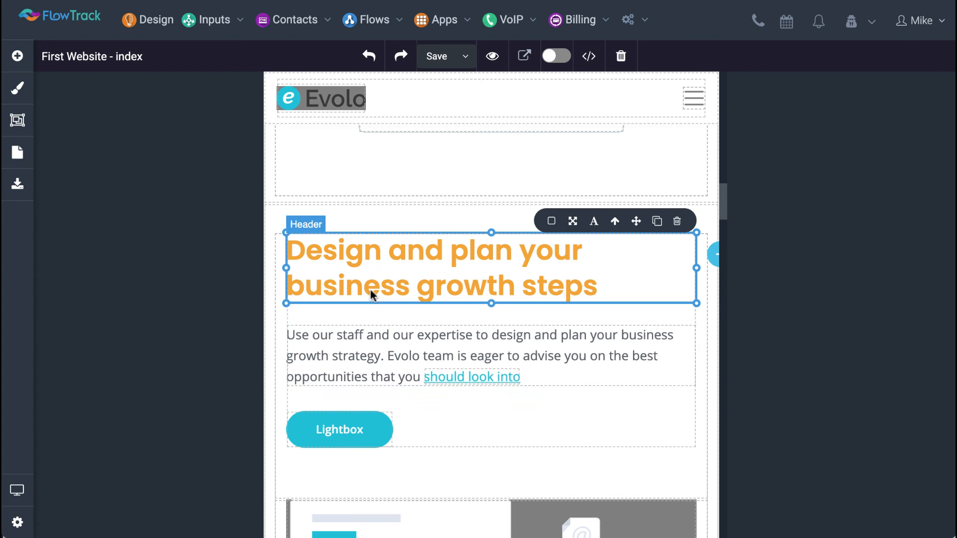
Preview the page at the iPhone 6/7/8 Plus, iPhone 6/7/8 and Large sizes, and return to the Desktop size
{"action": "left_click", "coordinate": [17, 490]}
{"action": "left_click", "coordinate": [107, 467]}
{"action": "left_click", "coordinate": [99, 488]}
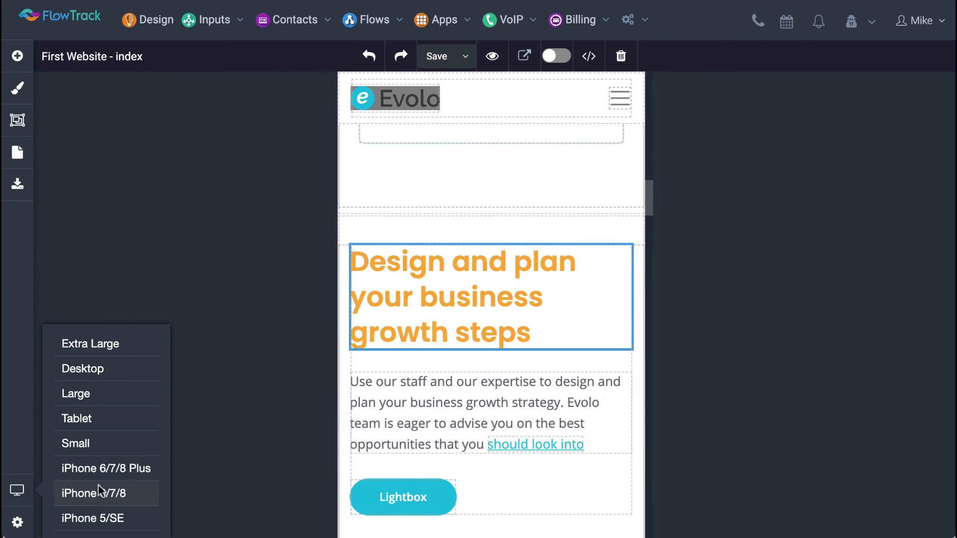
{"action": "left_click", "coordinate": [116, 394]}
{"action": "scroll", "coordinate": [399, 390], "scroll_direction": "down", "scroll_amount": 10}
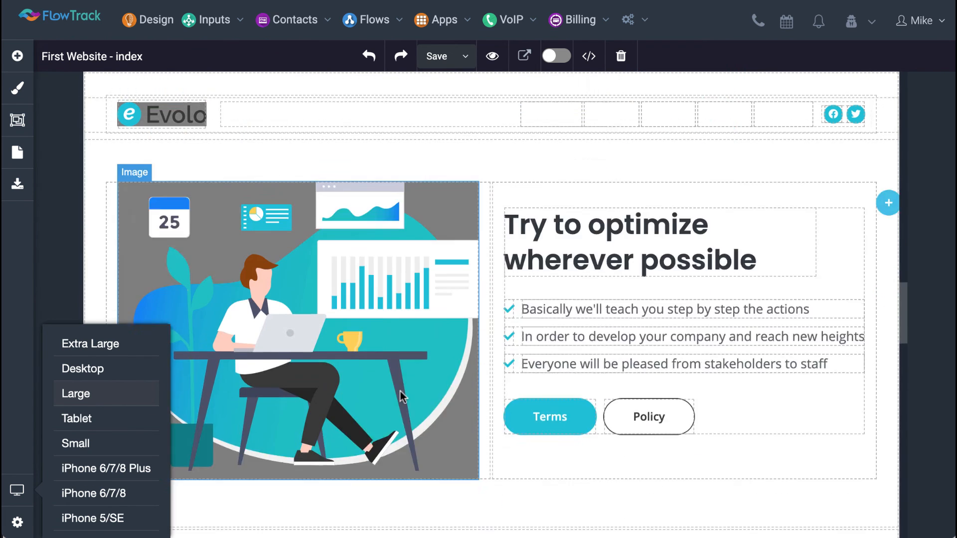
{"action": "left_click", "coordinate": [119, 467]}
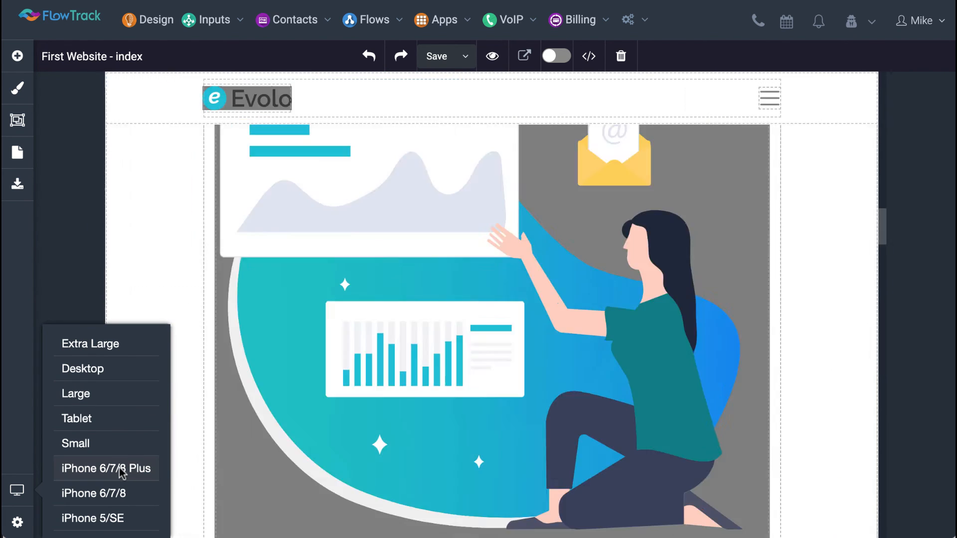
{"action": "scroll", "coordinate": [422, 432], "scroll_direction": "down", "scroll_amount": 2}
{"action": "scroll", "coordinate": [423, 432], "scroll_direction": "up", "scroll_amount": 1}
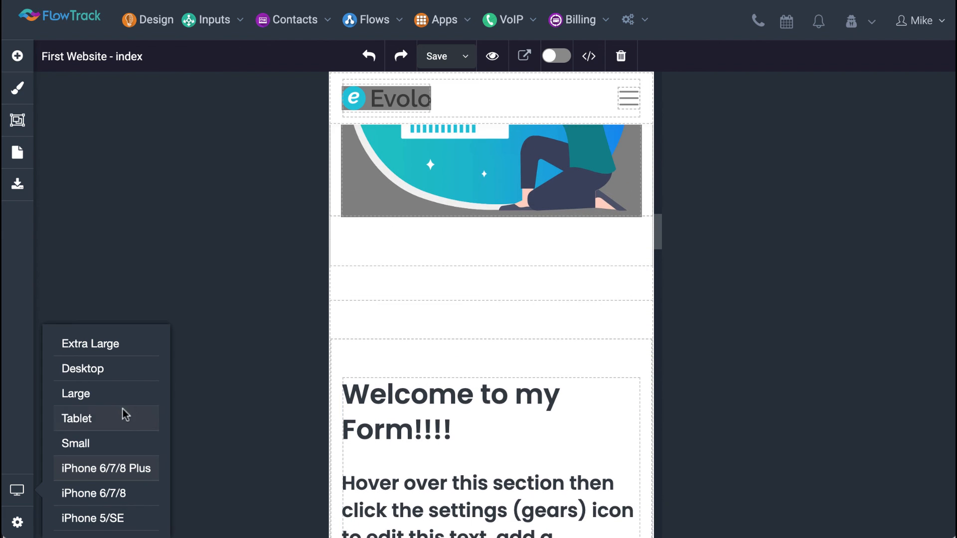
{"action": "left_click", "coordinate": [119, 374]}
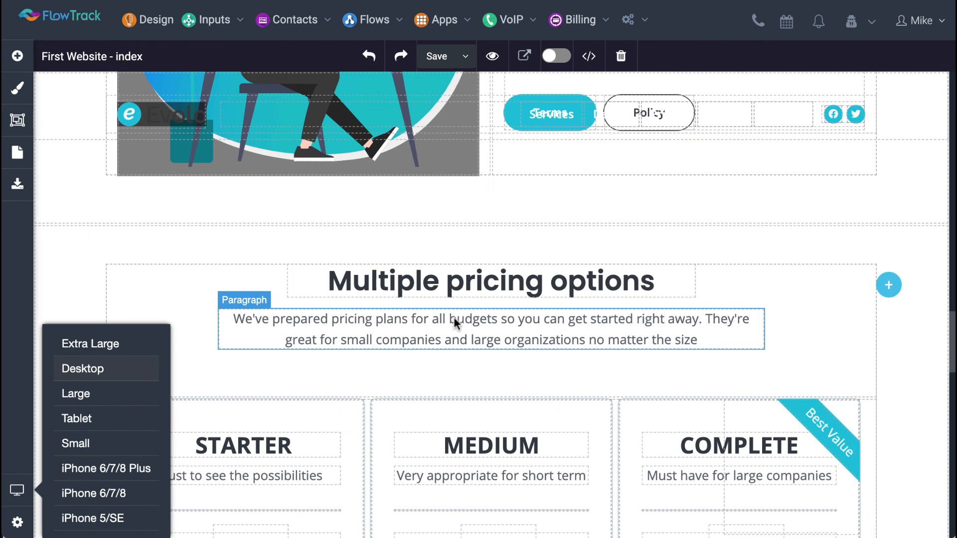
Select the "Multiple pricing options" header and its surrounding column in turn, ending with the header
{"action": "left_click", "coordinate": [748, 297]}
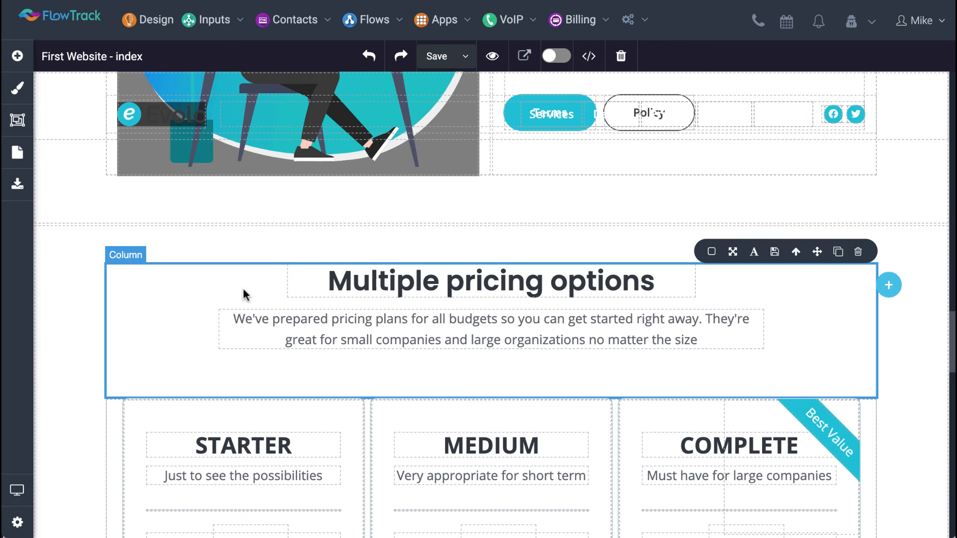
{"action": "left_click", "coordinate": [311, 283]}
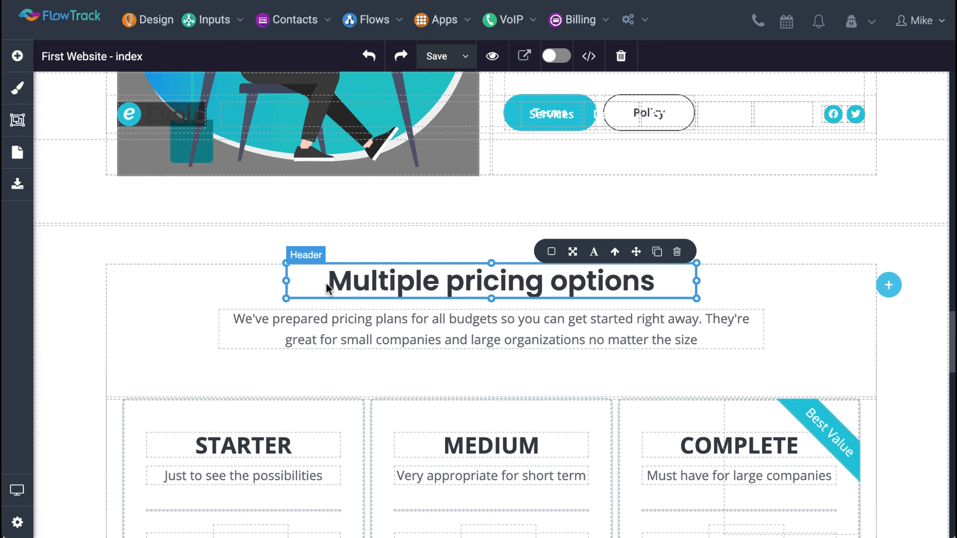
{"action": "left_click", "coordinate": [193, 294]}
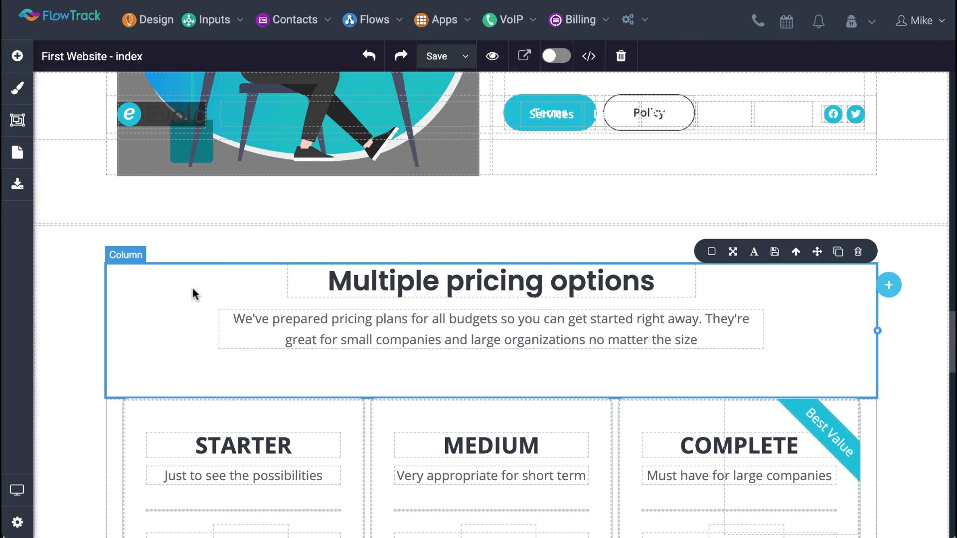
{"action": "left_click", "coordinate": [327, 282]}
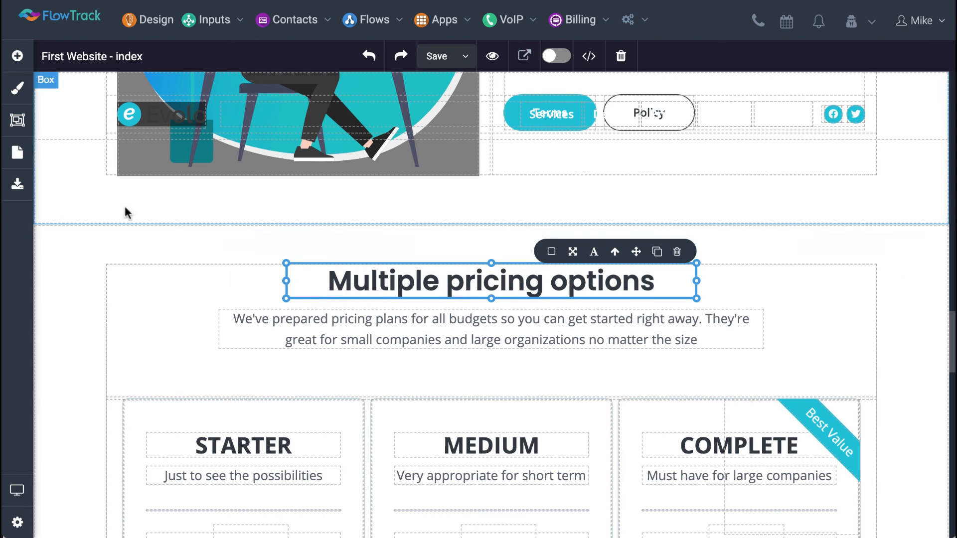
Select the pricing section's container Box in the layer tree and show its style settings
{"action": "left_click", "coordinate": [17, 120]}
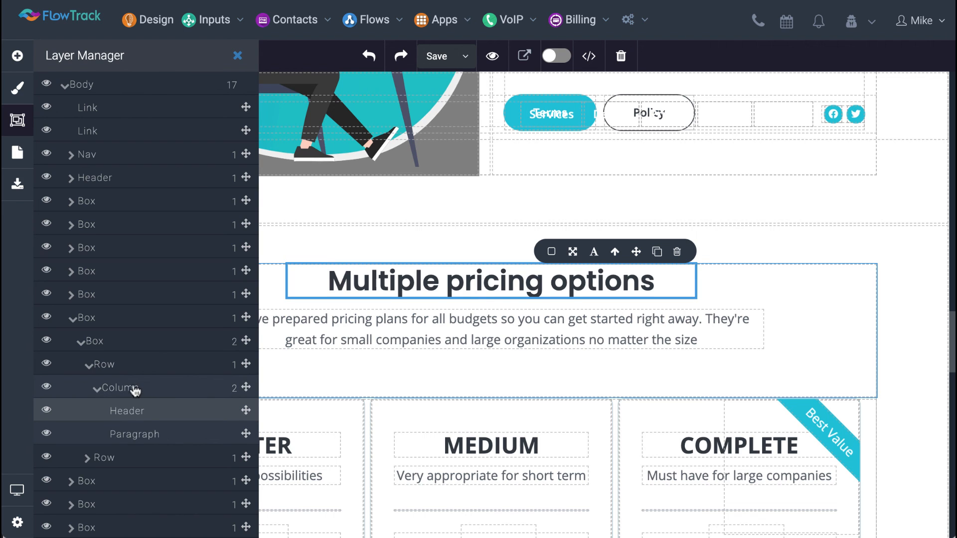
{"action": "left_click", "coordinate": [122, 349]}
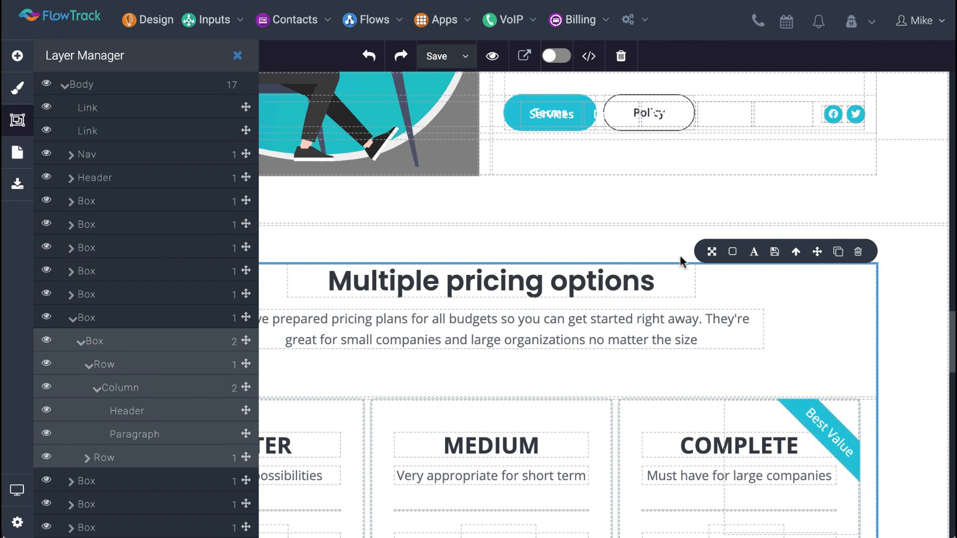
{"action": "left_click", "coordinate": [18, 89]}
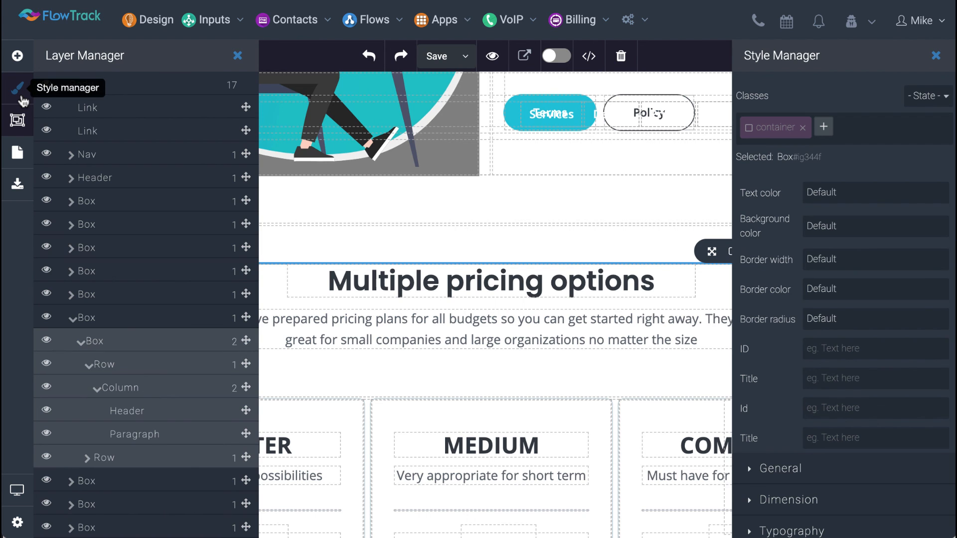
{"action": "left_click", "coordinate": [20, 97]}
{"action": "left_click", "coordinate": [19, 120]}
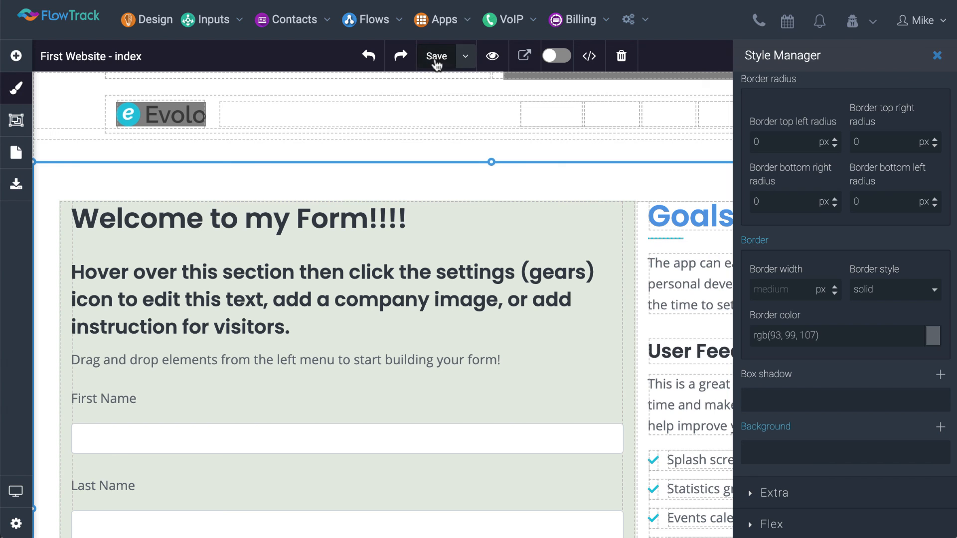
Start saving and publishing the page to examine the free and custom domain options, and close them without connecting
{"action": "left_click", "coordinate": [466, 58]}
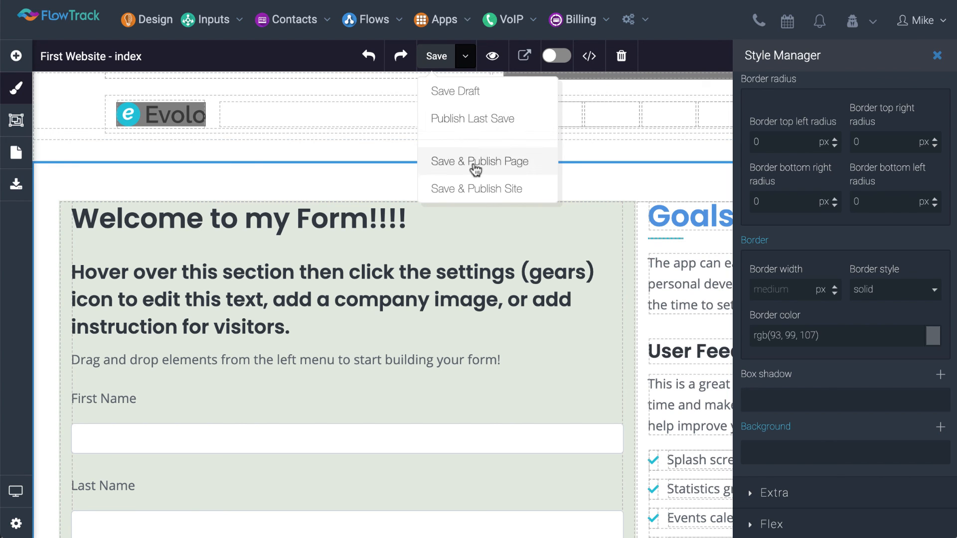
{"action": "left_click", "coordinate": [475, 170]}
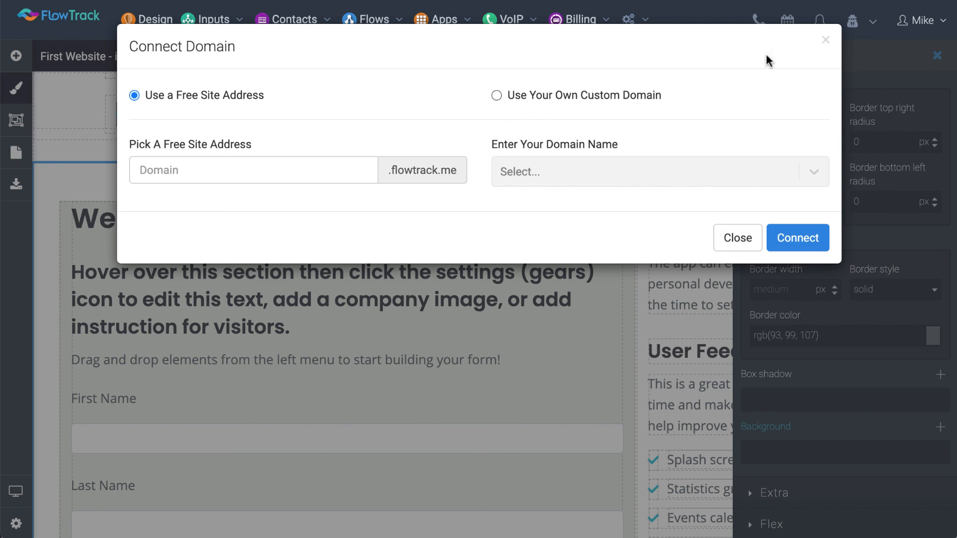
{"action": "left_click", "coordinate": [825, 40]}
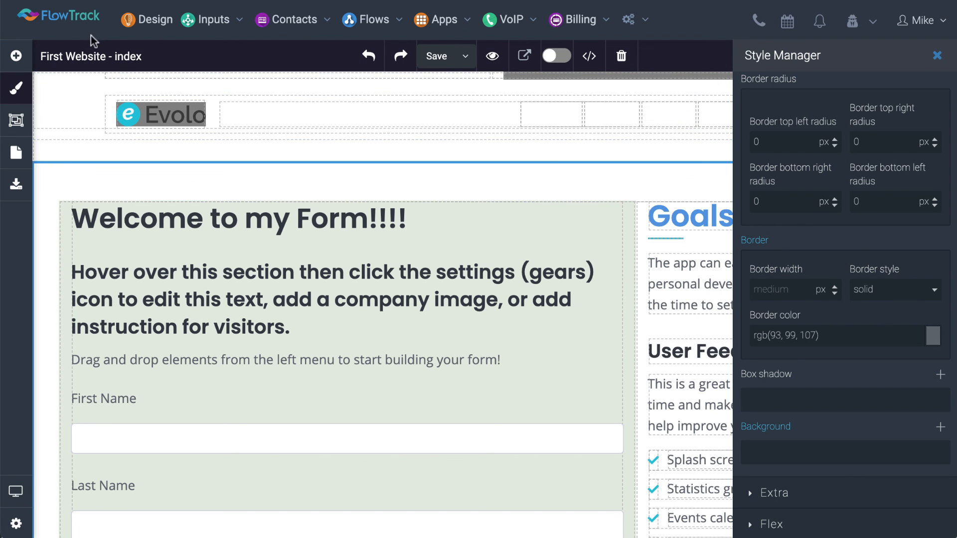
{"action": "scroll", "coordinate": [409, 319], "scroll_direction": "down", "scroll_amount": 3}
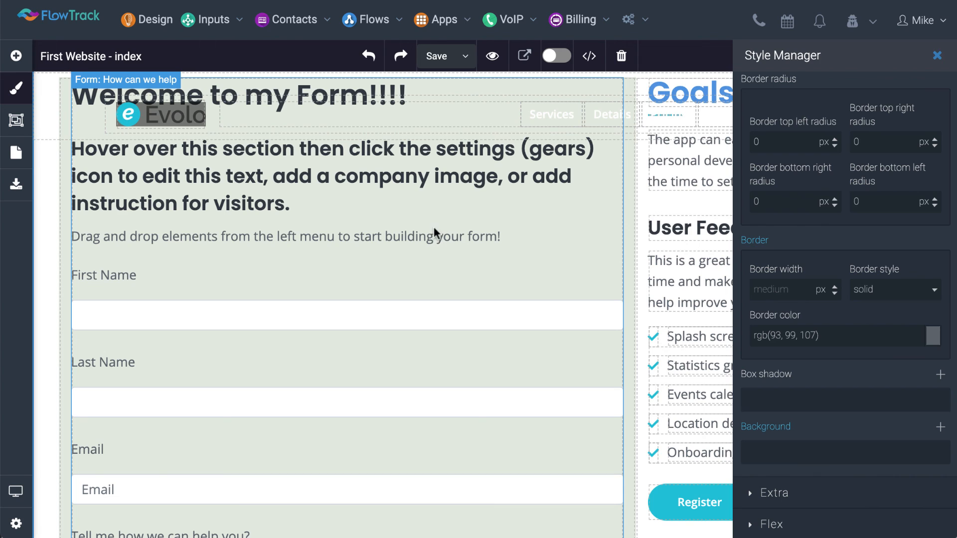
{"action": "scroll", "coordinate": [435, 218], "scroll_direction": "up", "scroll_amount": 10}
{"action": "scroll", "coordinate": [319, 179], "scroll_direction": "up", "scroll_amount": 10}
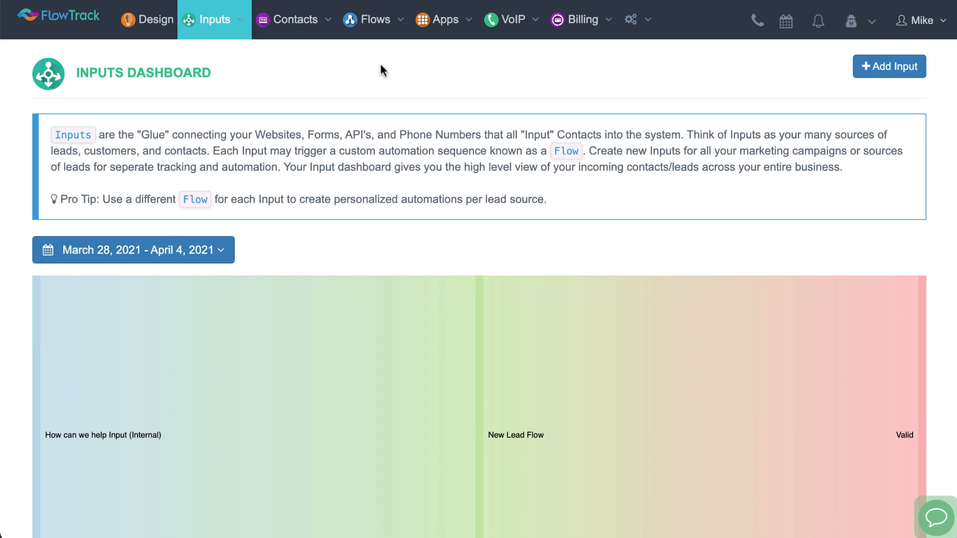
Look through the Contacts section's options from the Inputs dashboard, and open the FlowTrack quick start overview
{"action": "left_click", "coordinate": [292, 20]}
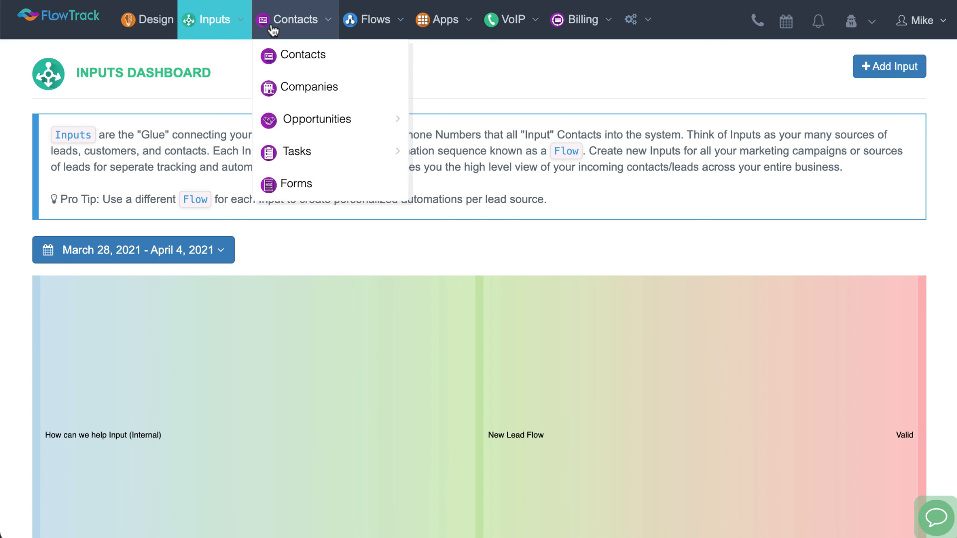
{"action": "mouse_move", "coordinate": [323, 163]}
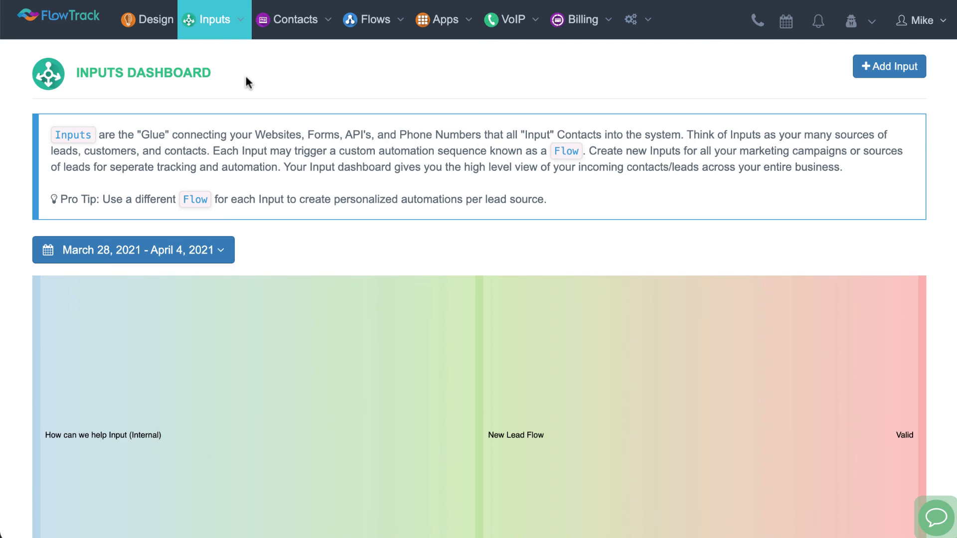
{"action": "left_click", "coordinate": [62, 19]}
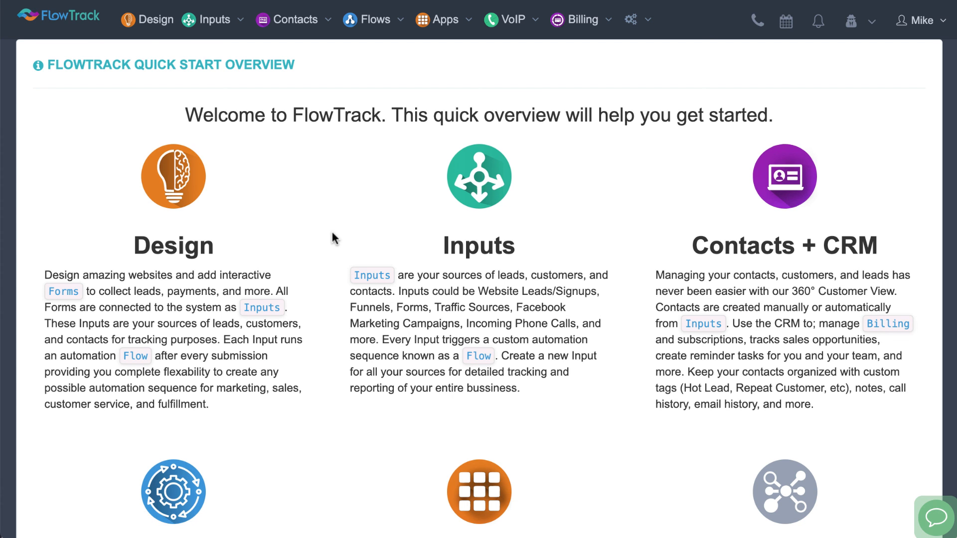